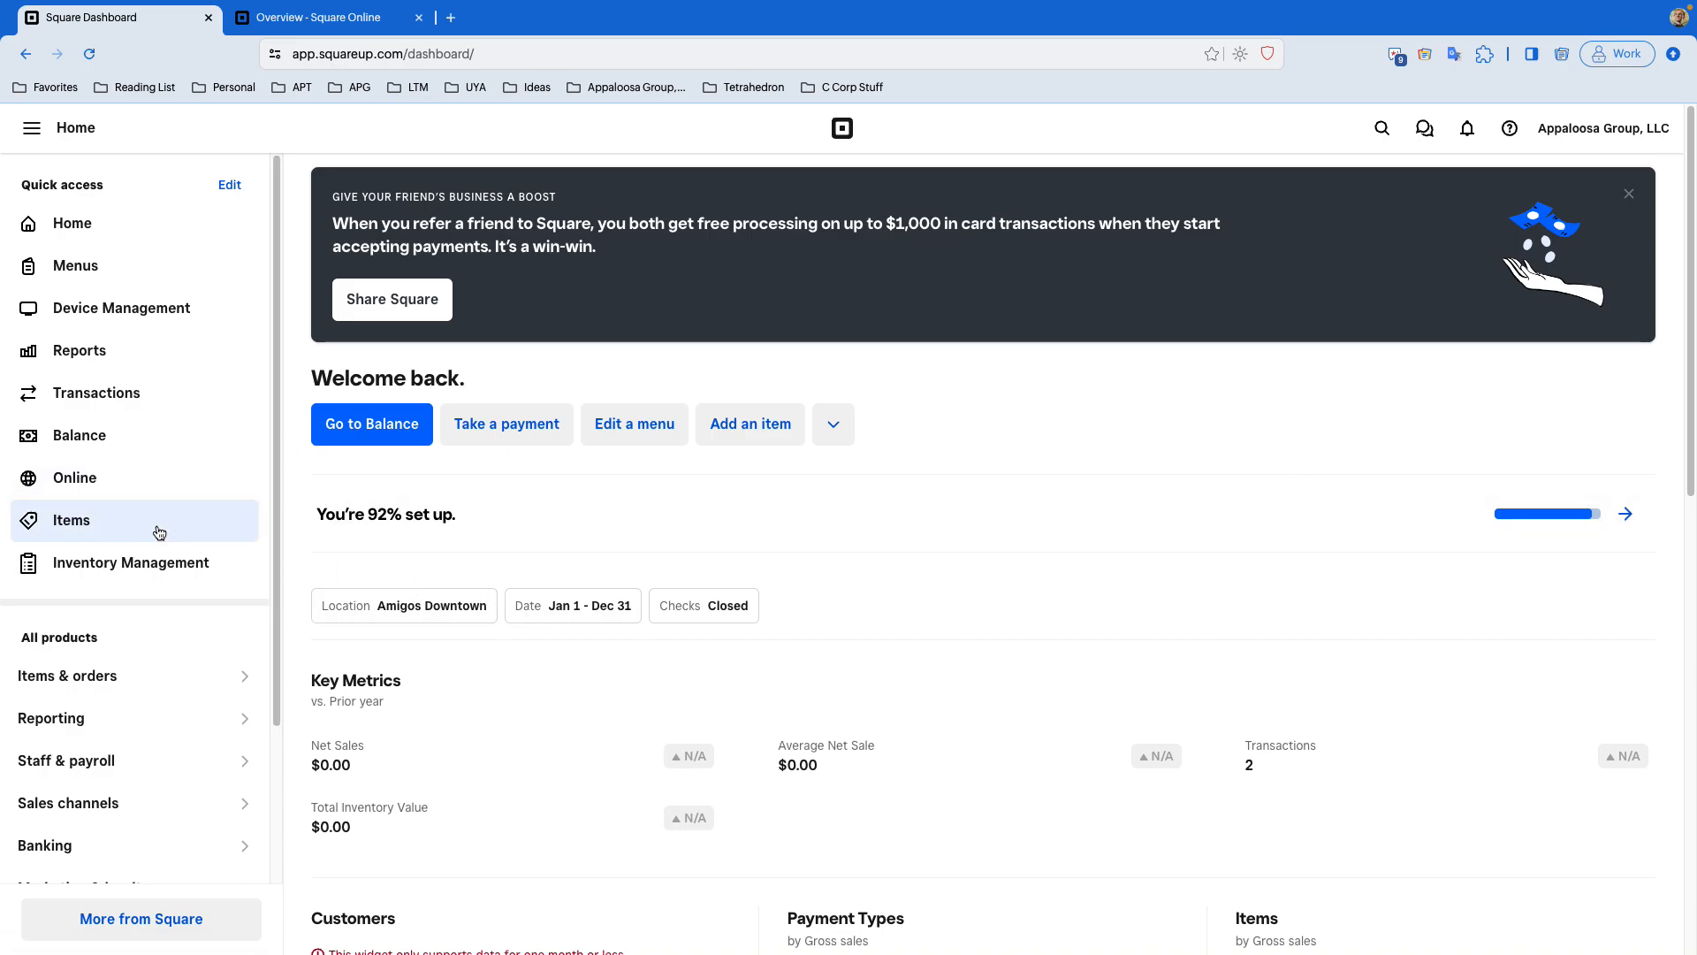
- Open the 6th Street Grill item from the item library and scroll to its list of sites where it's sold
left_click(147, 525)
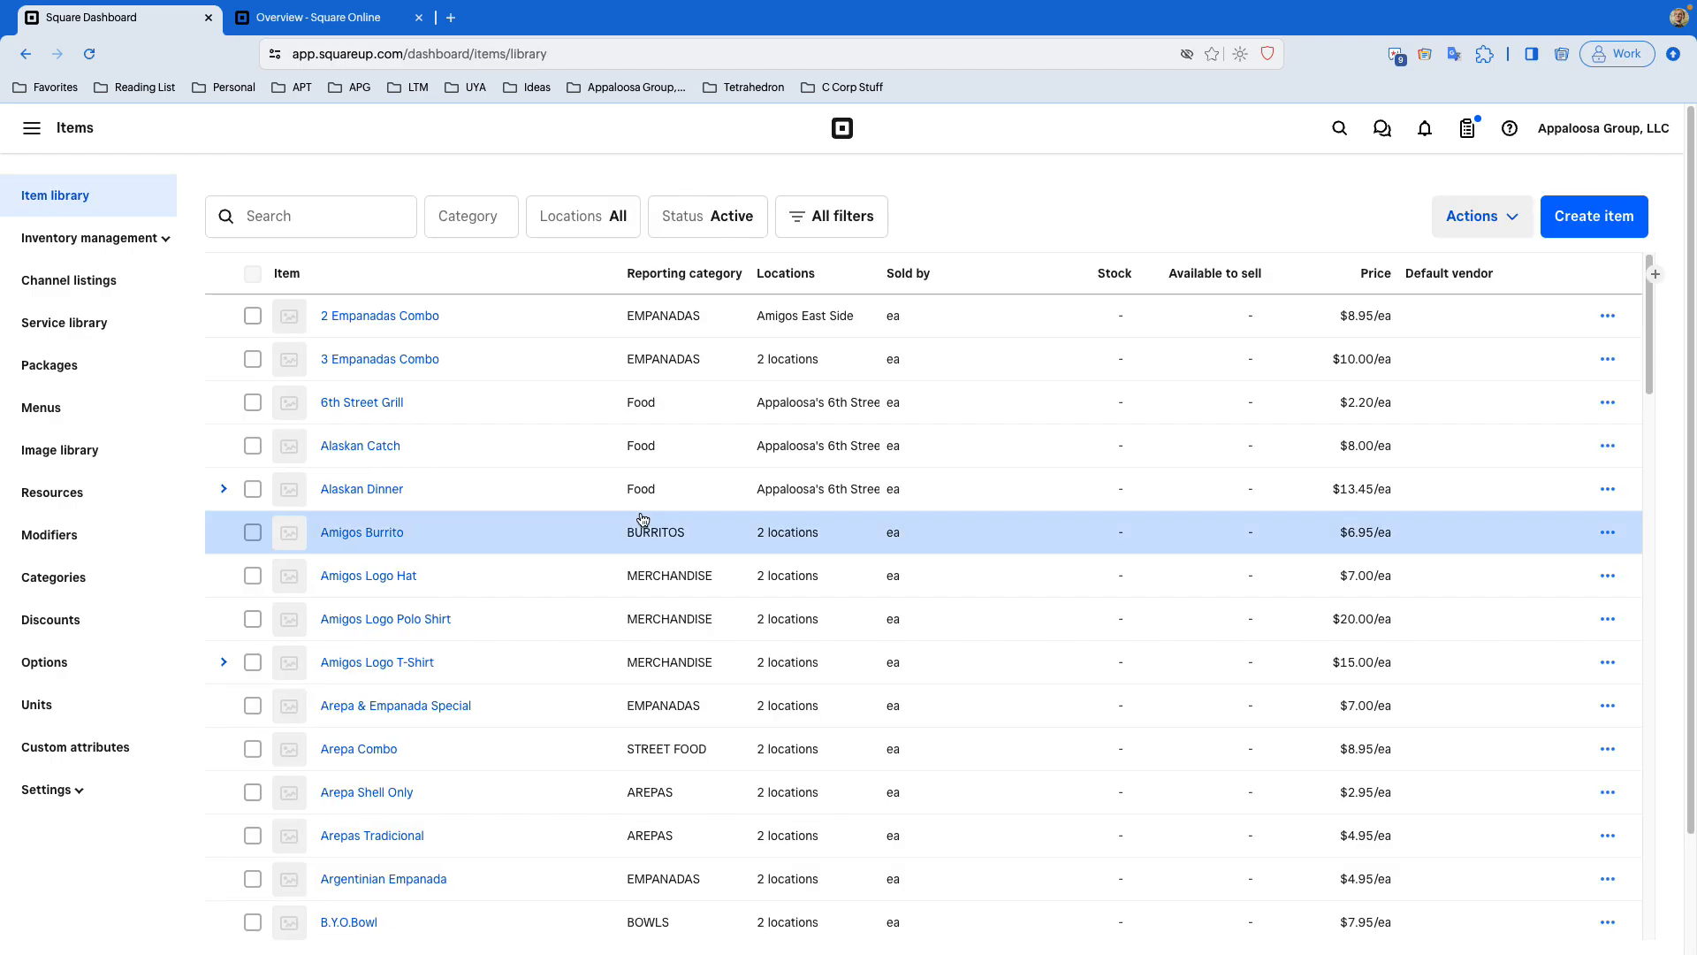
left_click(524, 407)
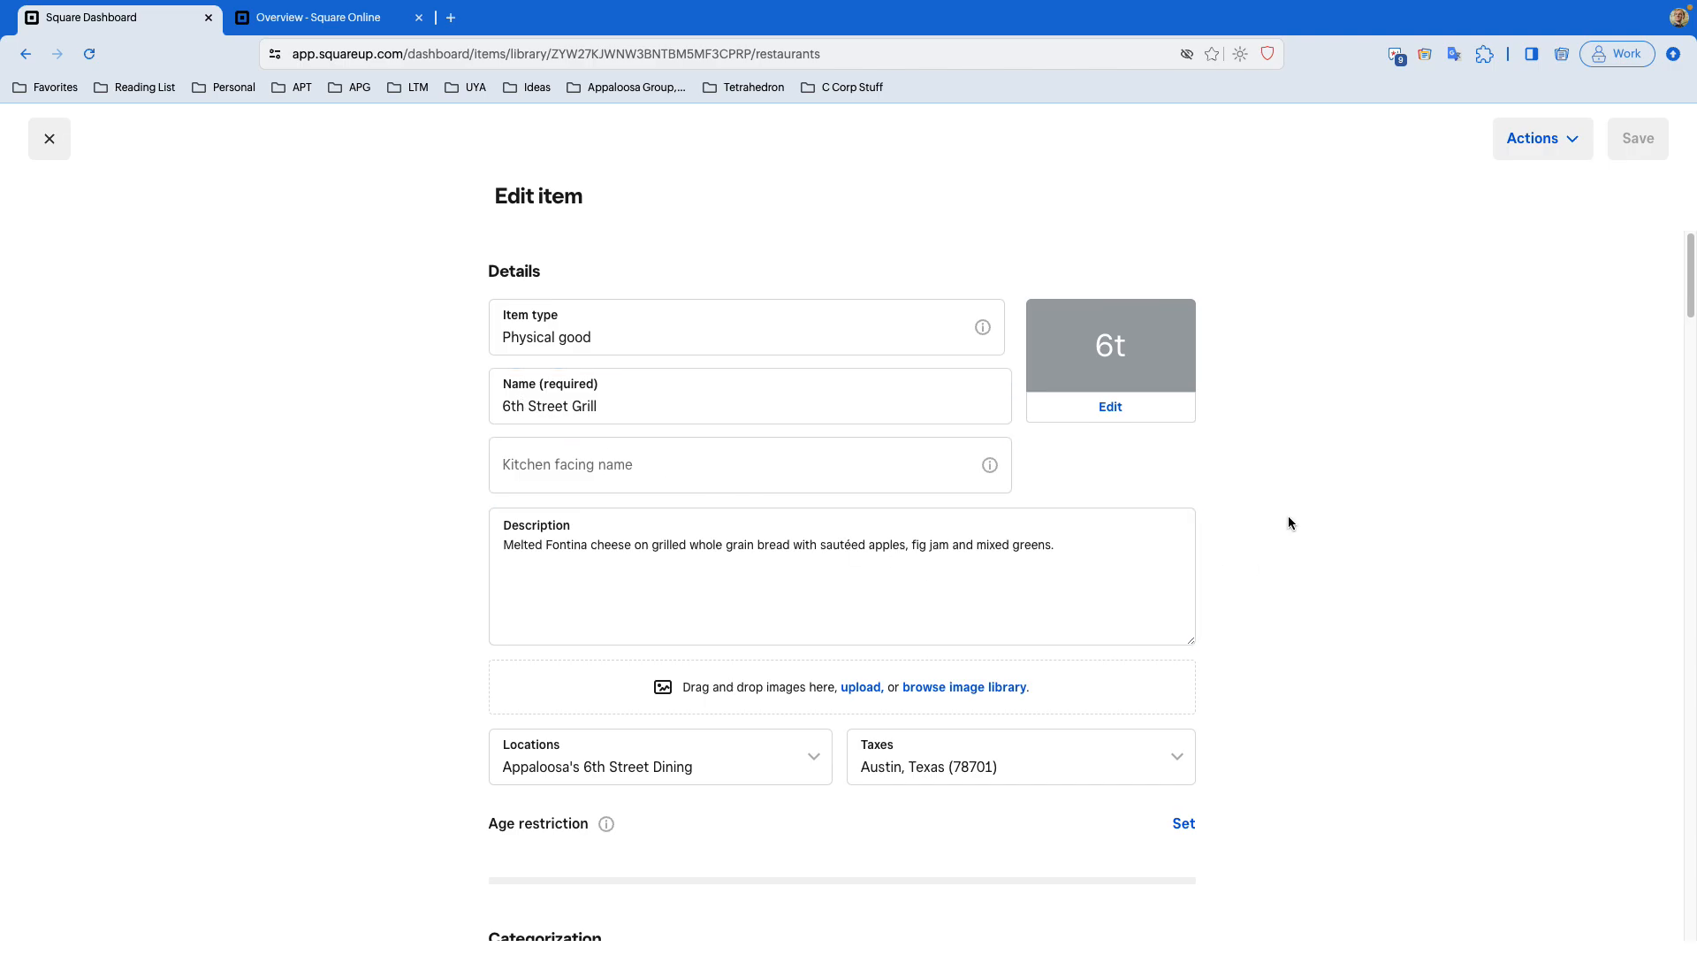
scroll(1289, 522, "down", 13)
scroll(1289, 522, "down", 15)
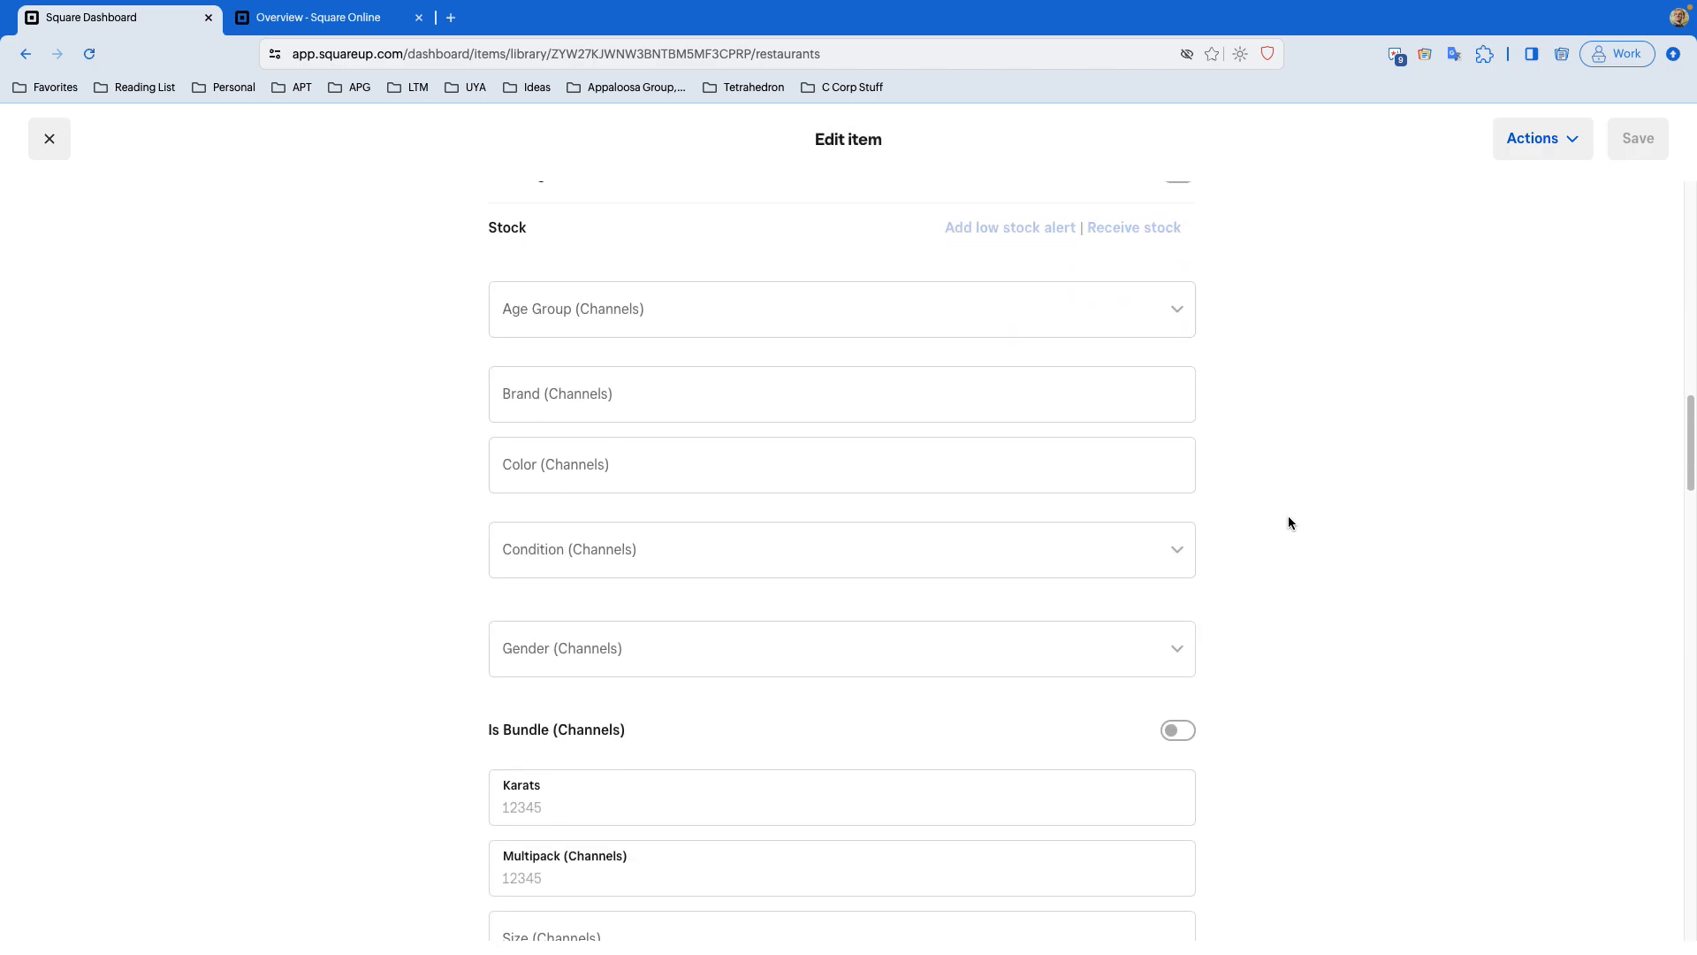
scroll(1289, 522, "down", 10)
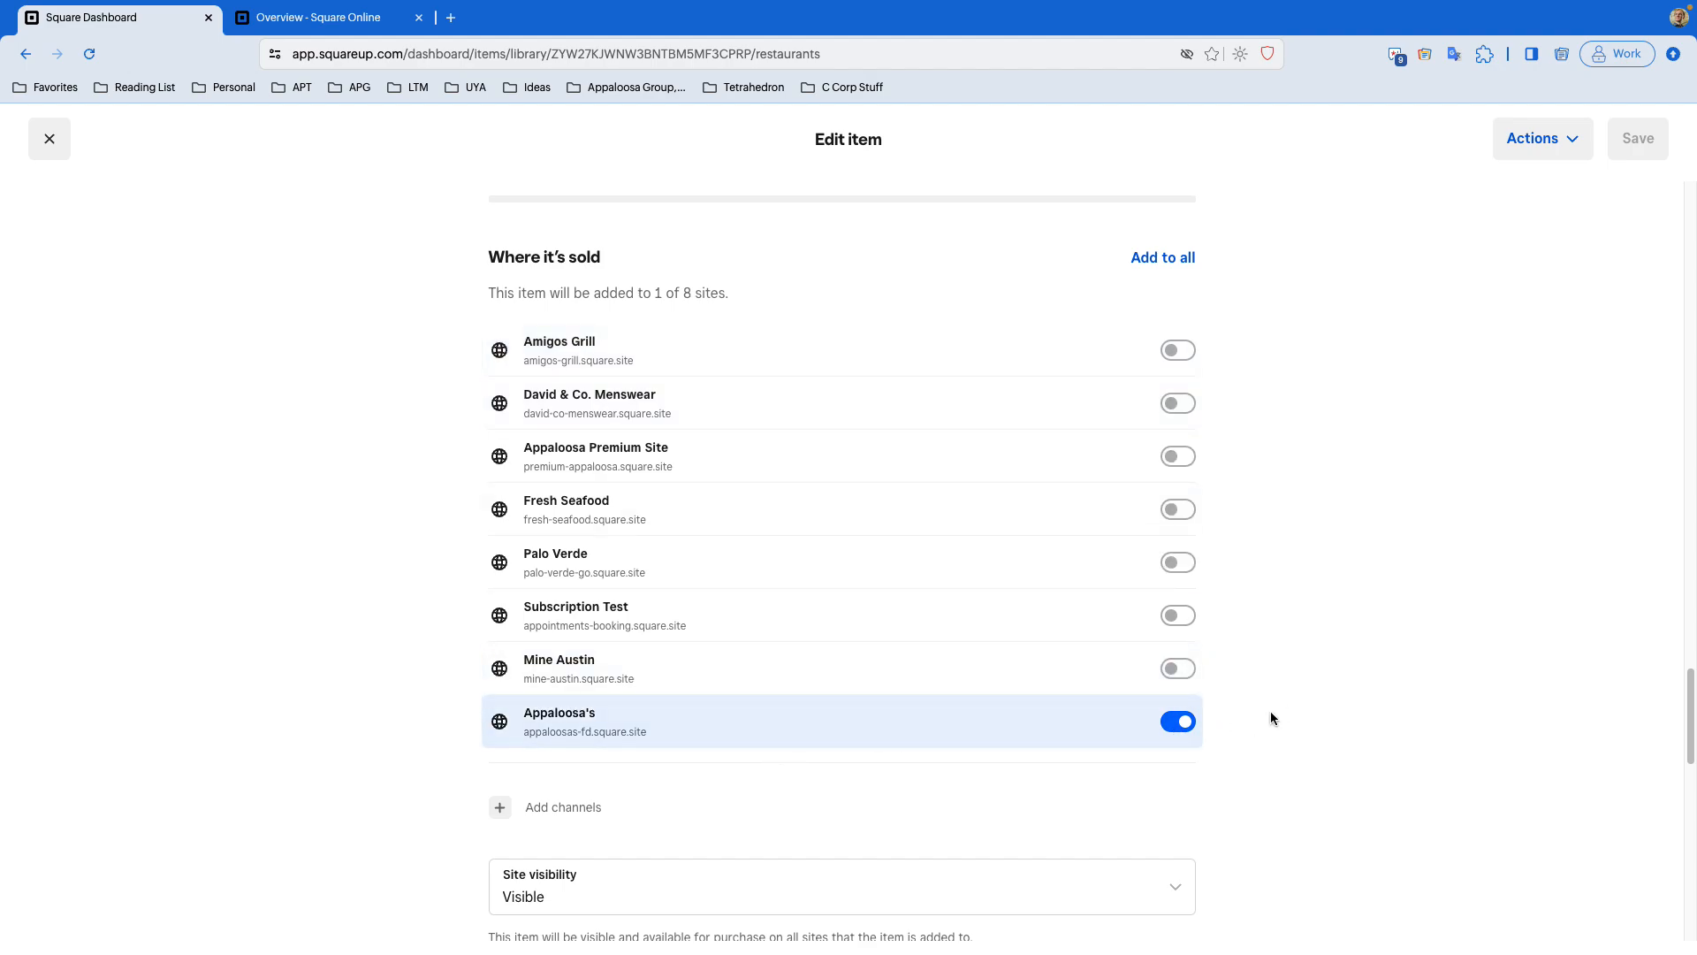
scroll(1307, 660, "down", 3)
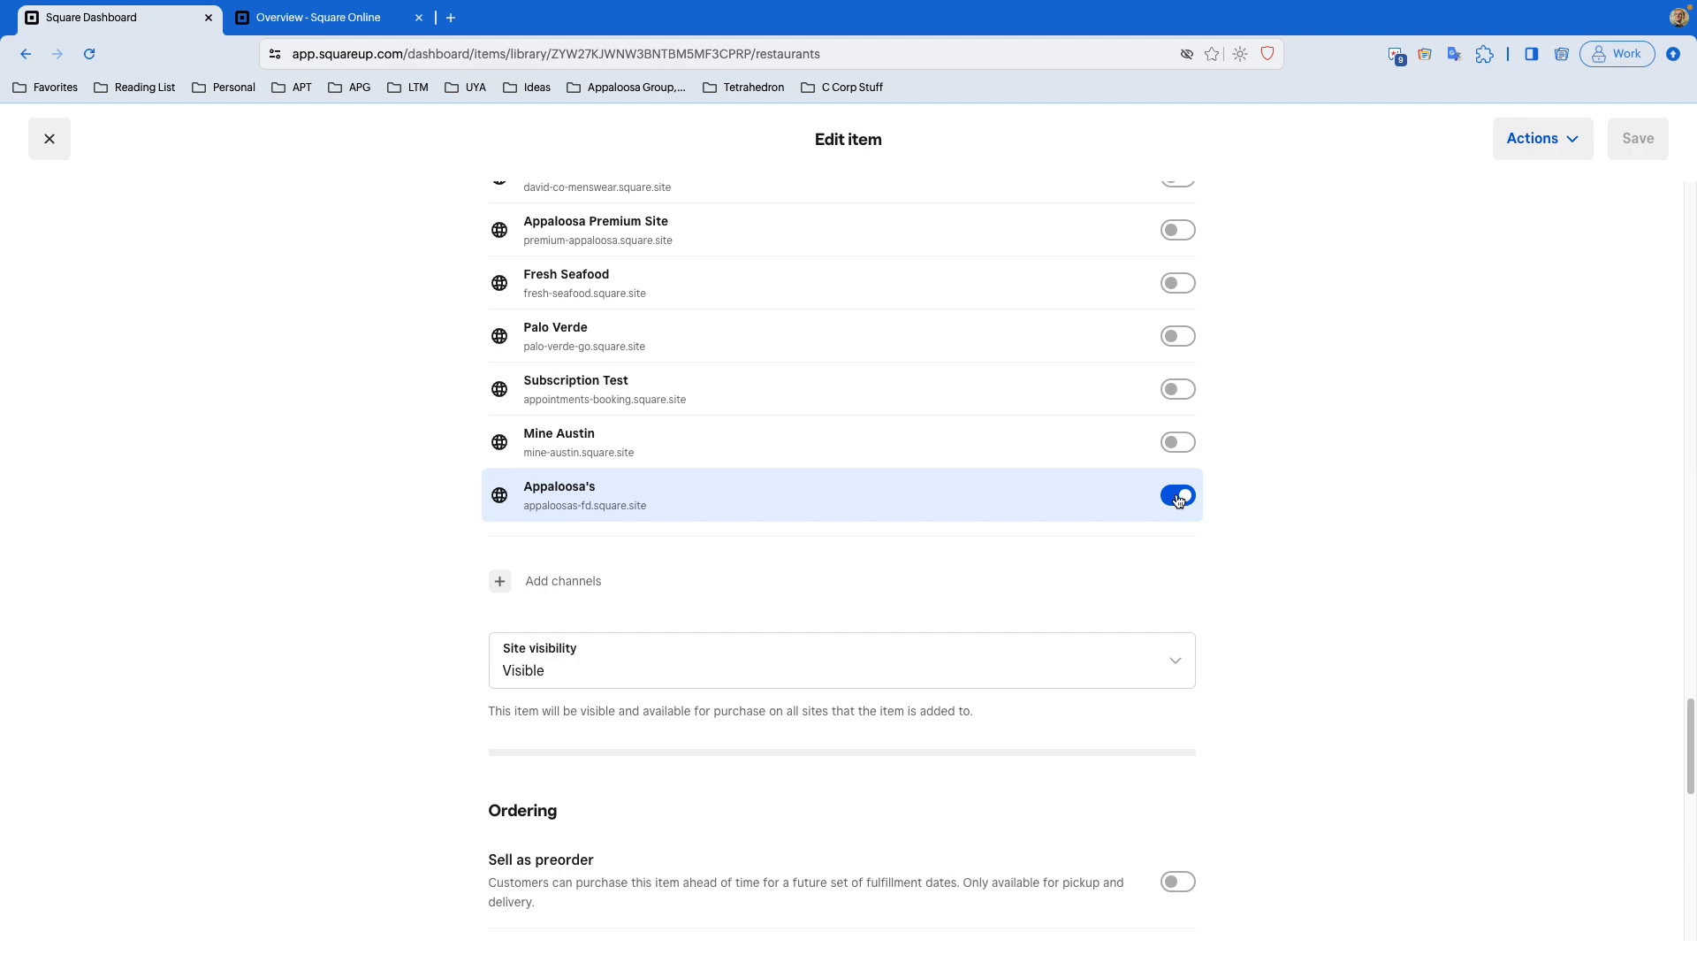
- Toggle the Appaloosa's site off and back on for the item
left_click(1179, 497)
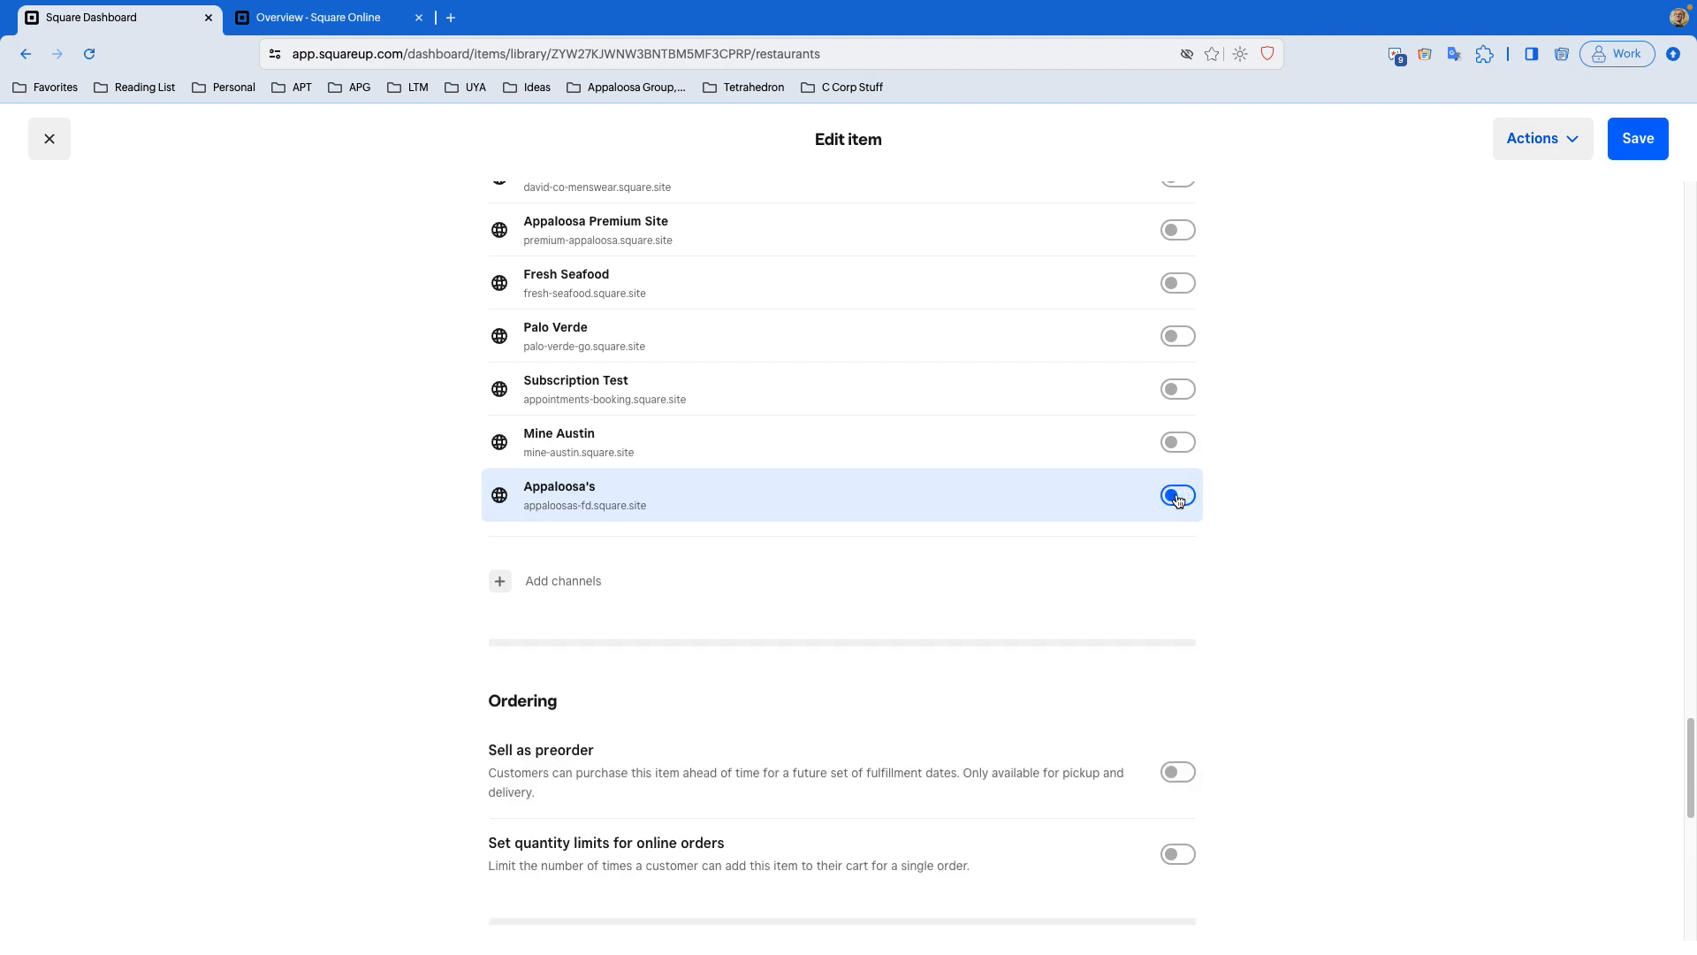
left_click(1179, 497)
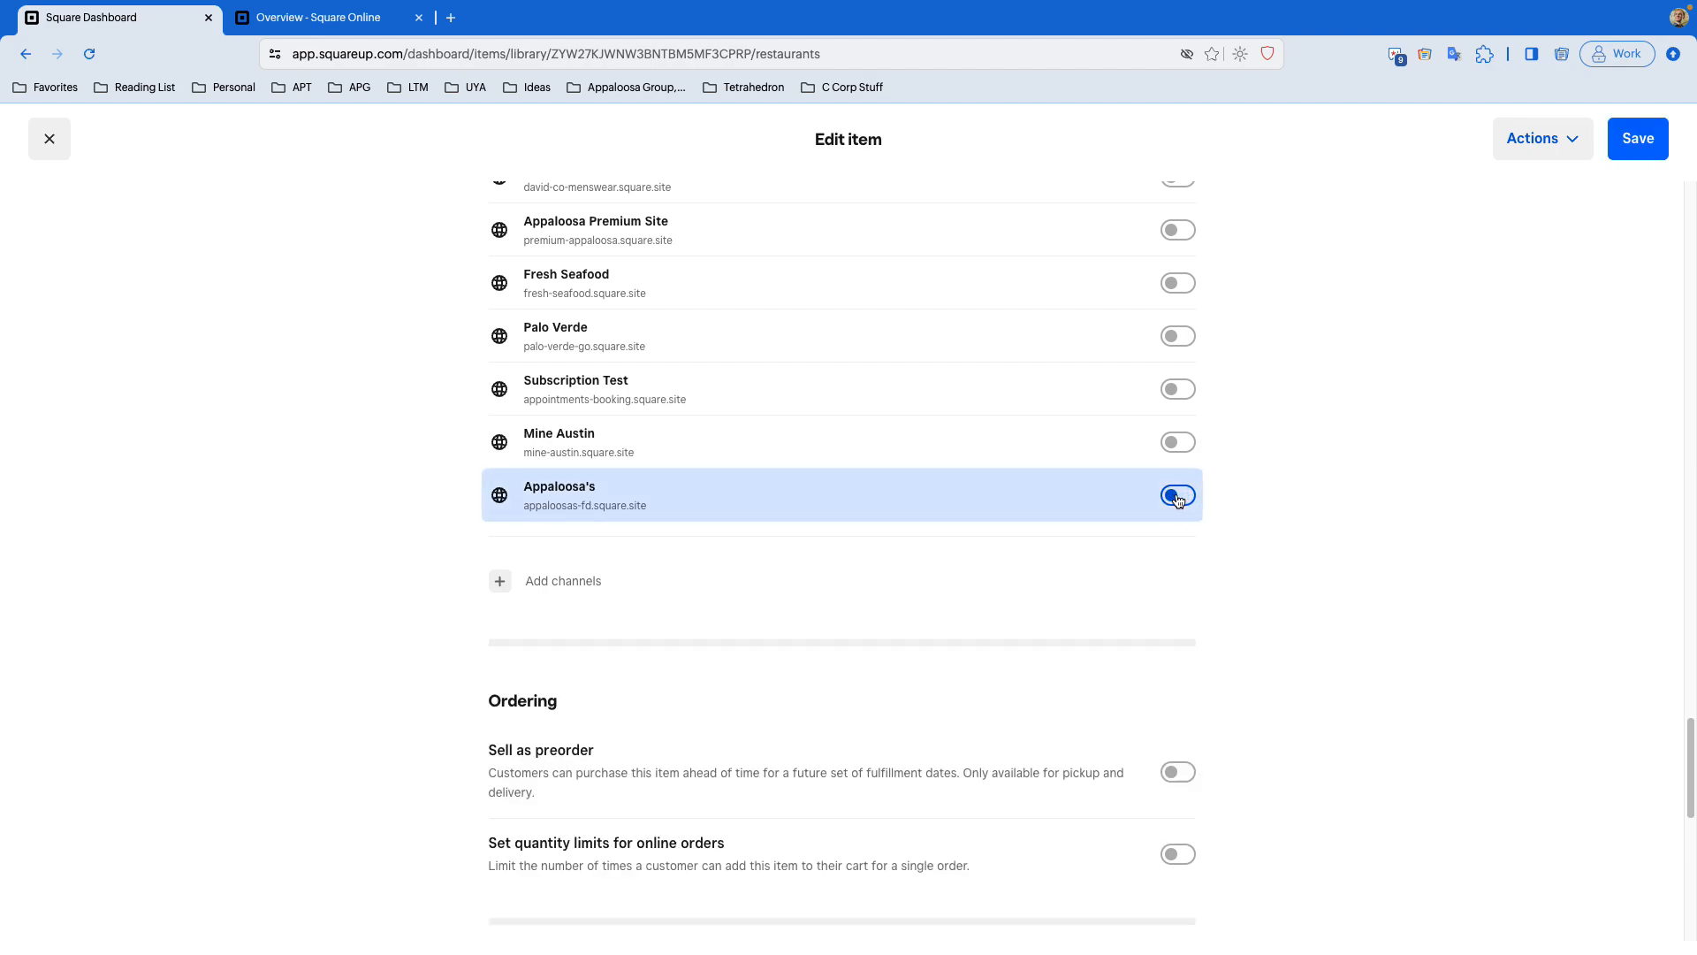
- Try assigning the item to the Mine Austin site instead of Appaloosa's, then restore Appaloosa's
left_click(740, 504)
left_click(775, 461)
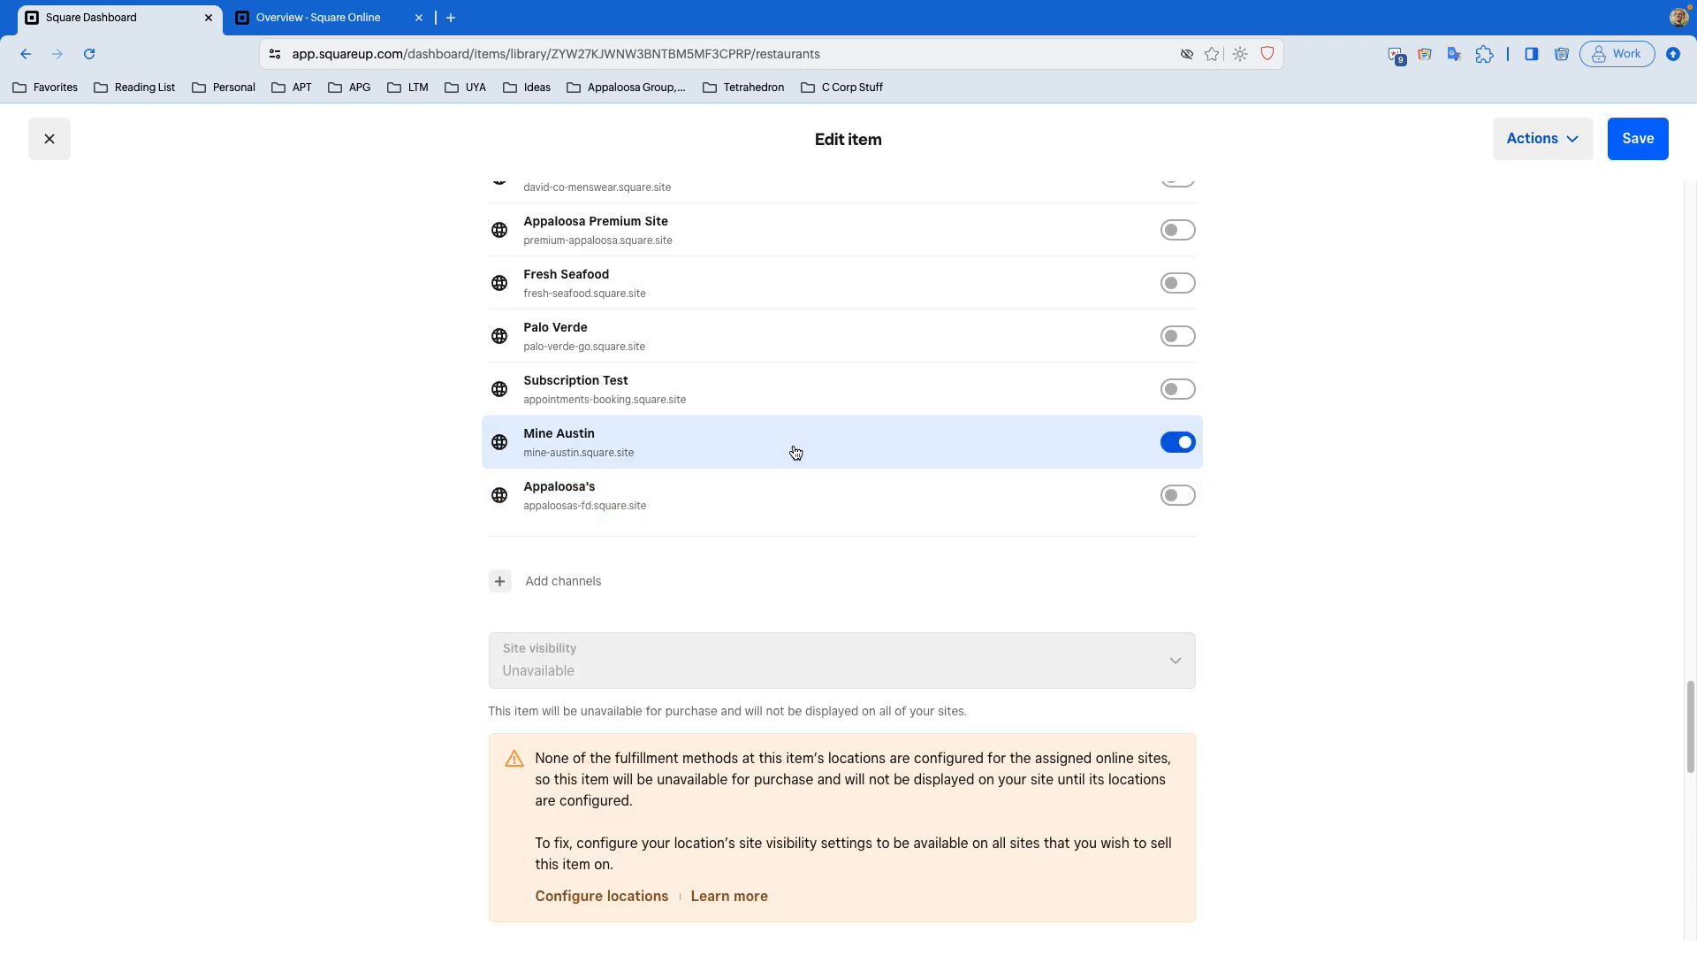
scroll(796, 451, "down", 1)
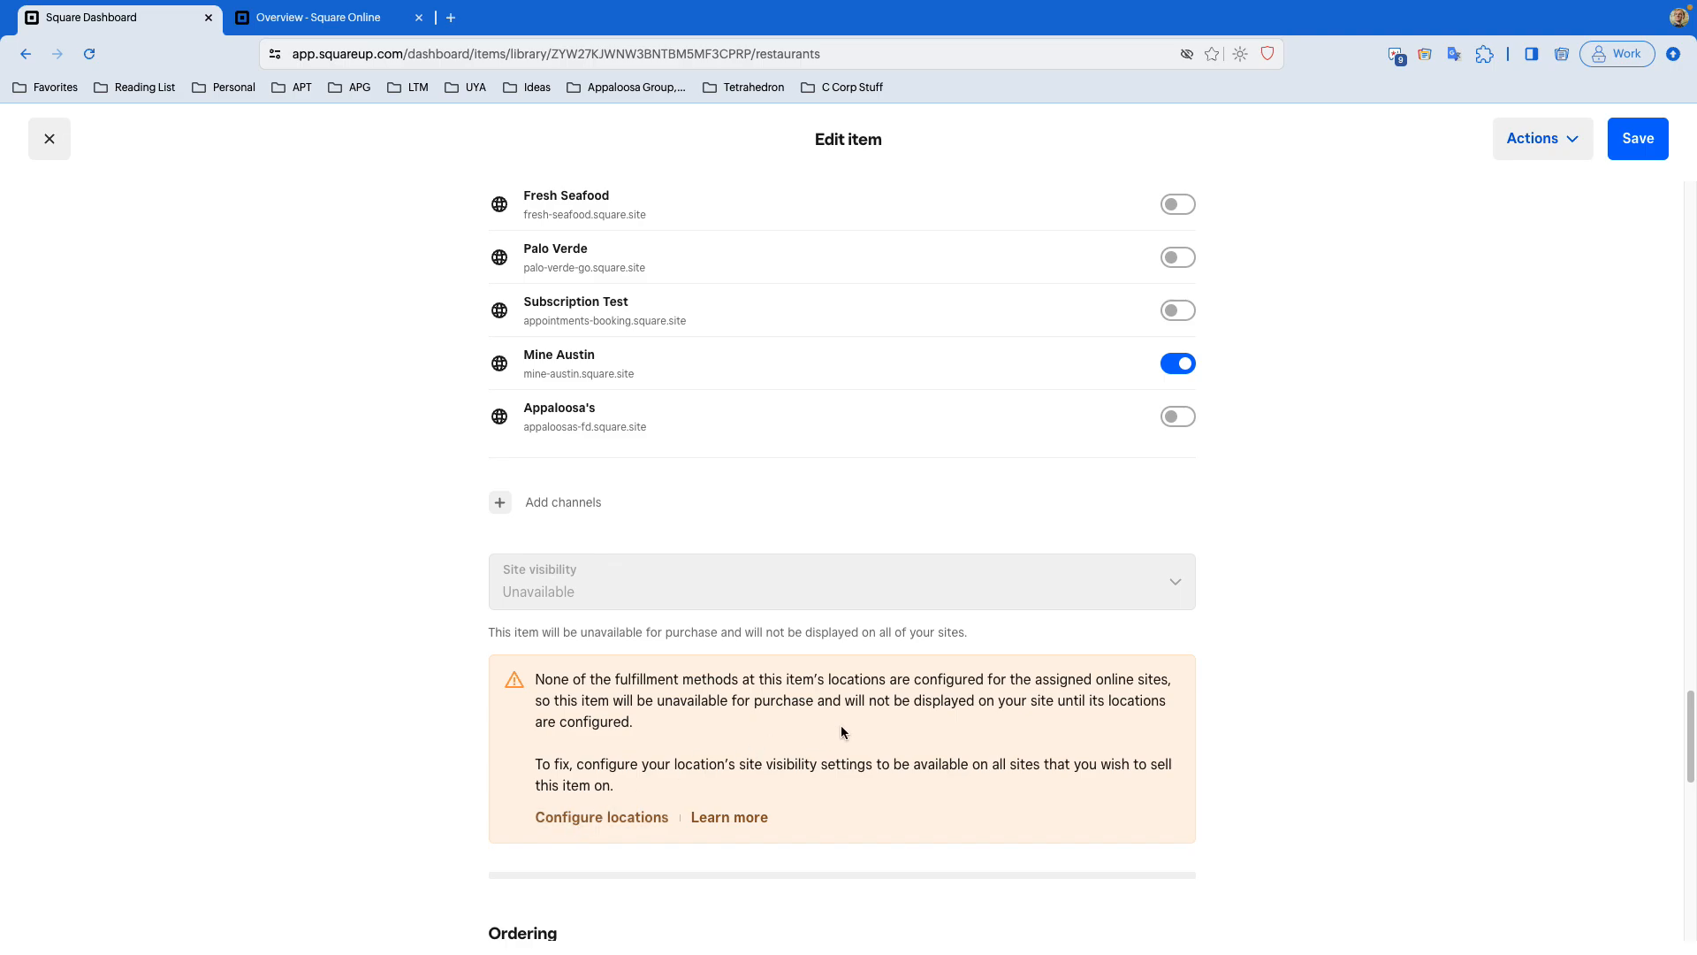
left_click(859, 376)
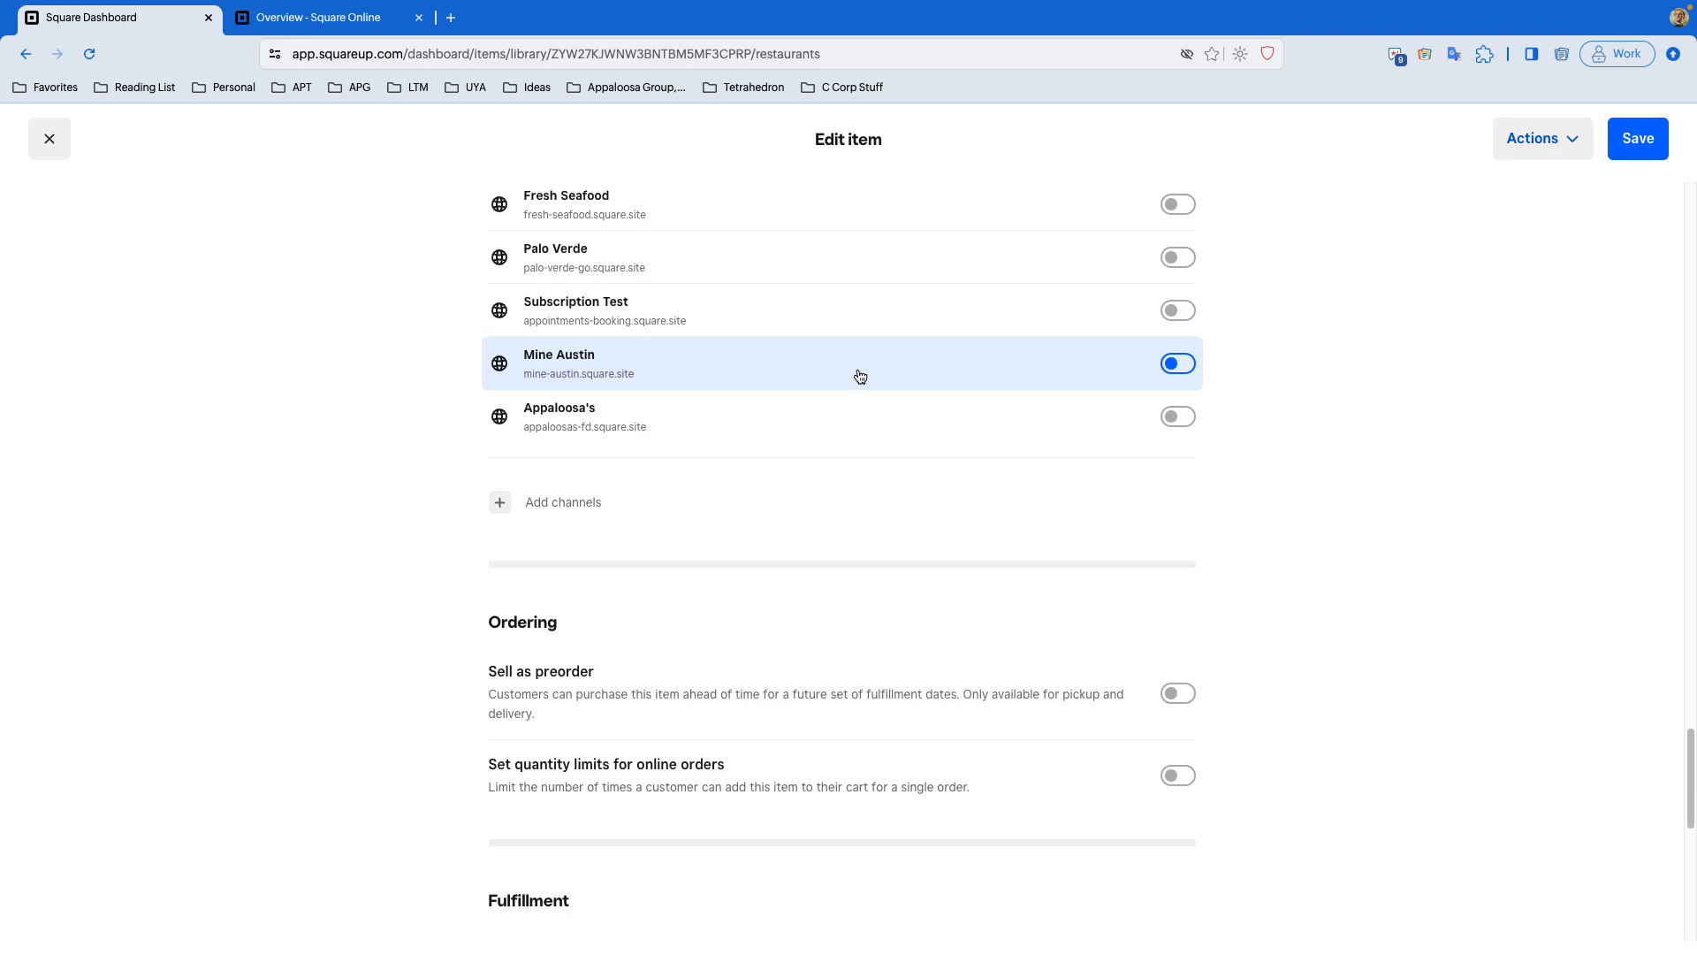
left_click(875, 418)
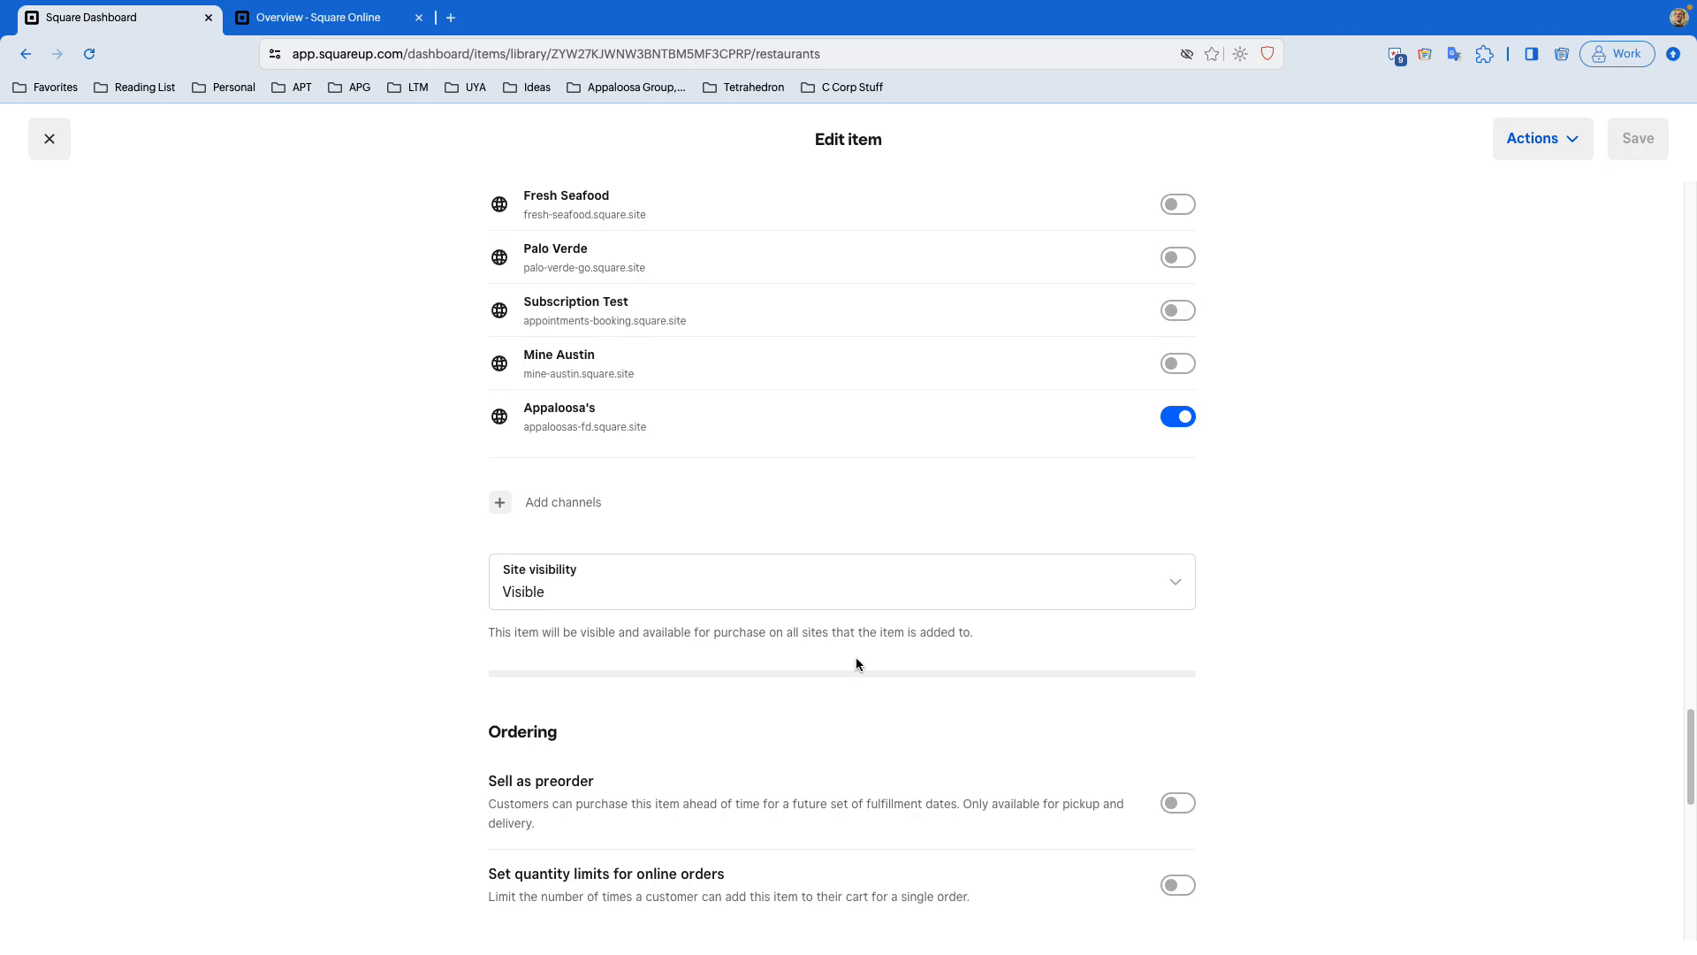
- Review the item's Site visibility options
left_click(904, 587)
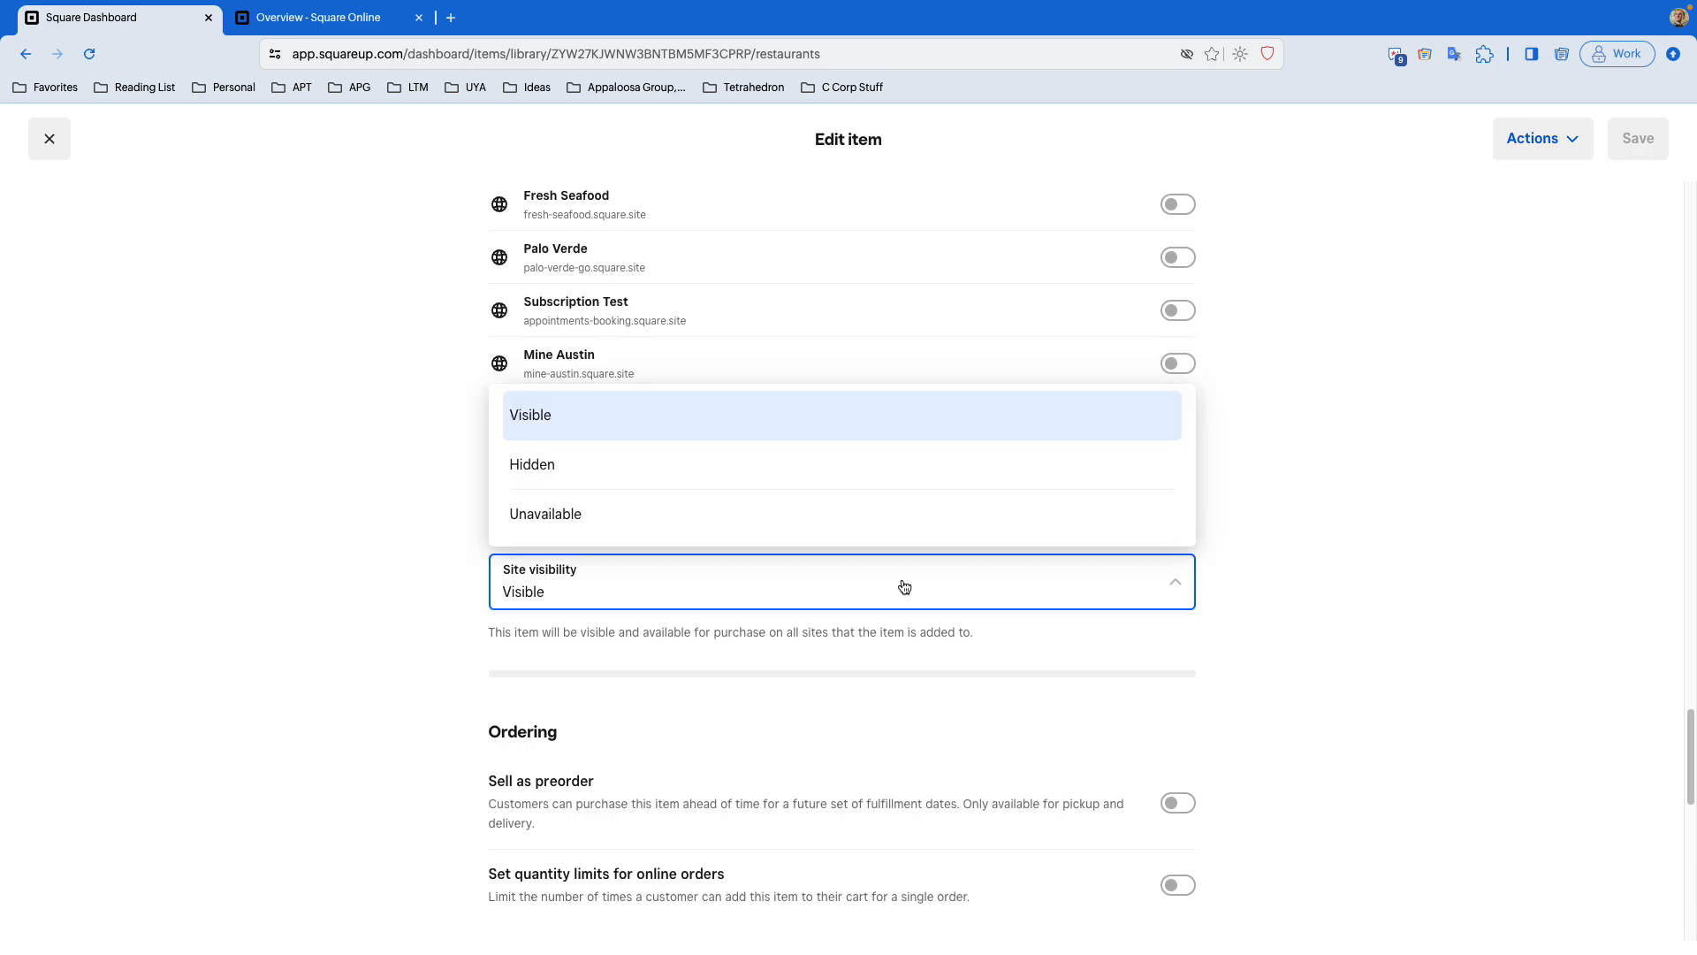
left_click(1259, 518)
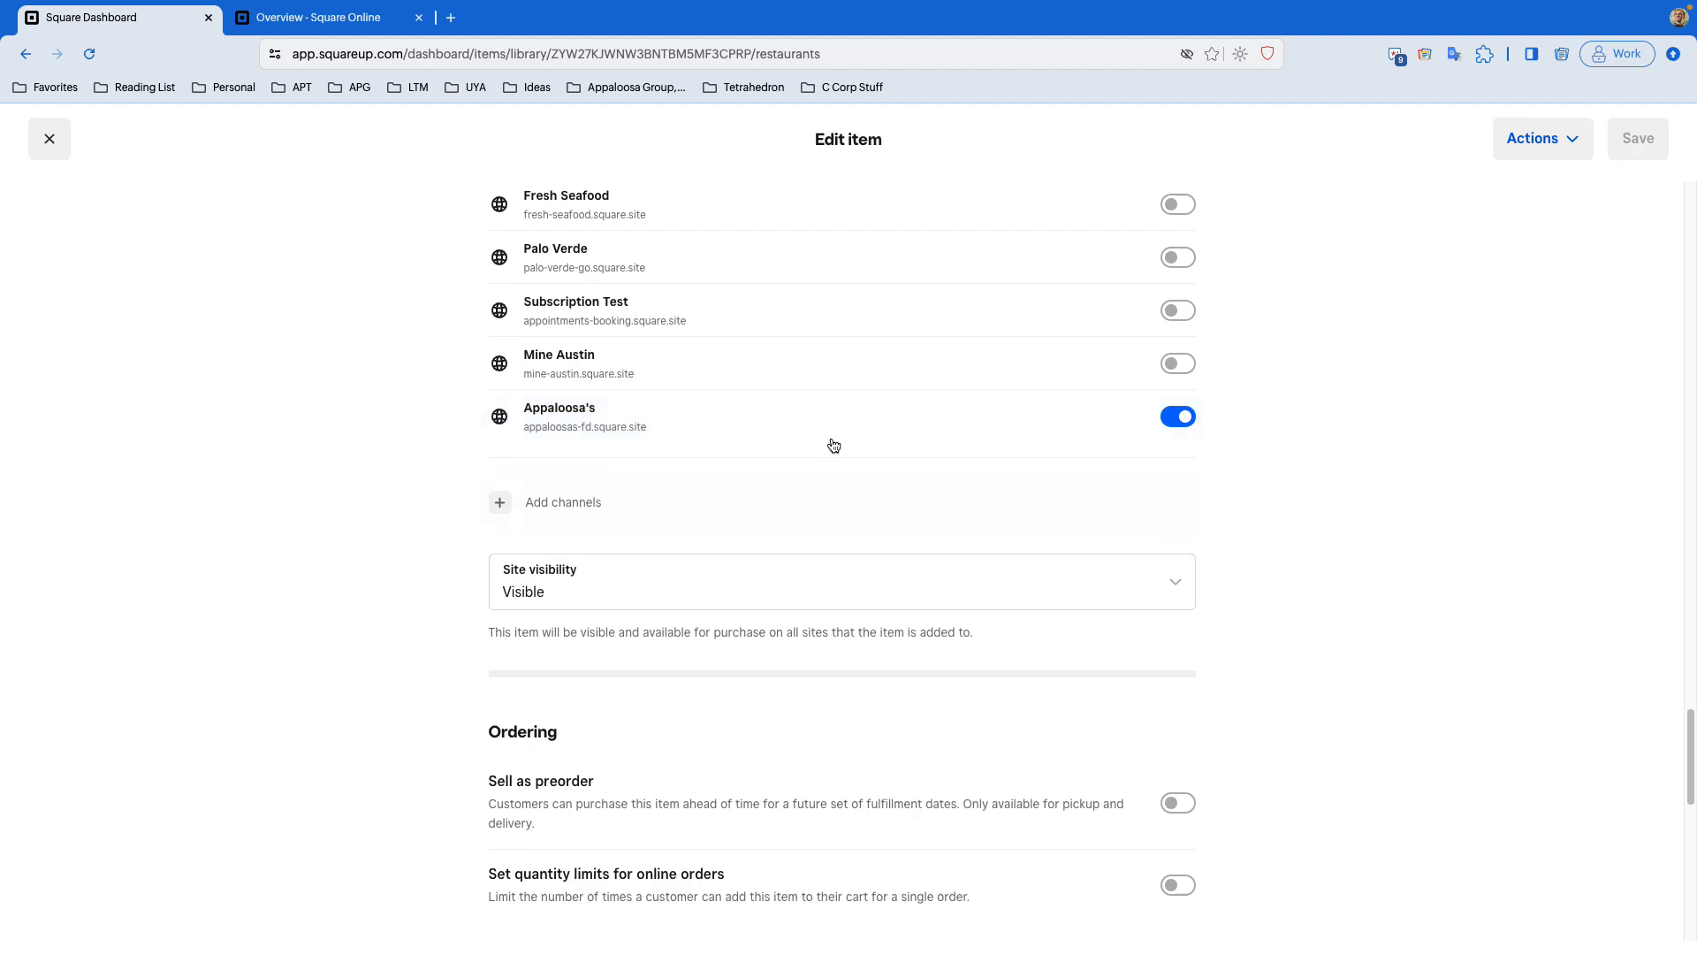
- In the Square Online tab, open Site Items and dismiss the item library banner
left_click(292, 17)
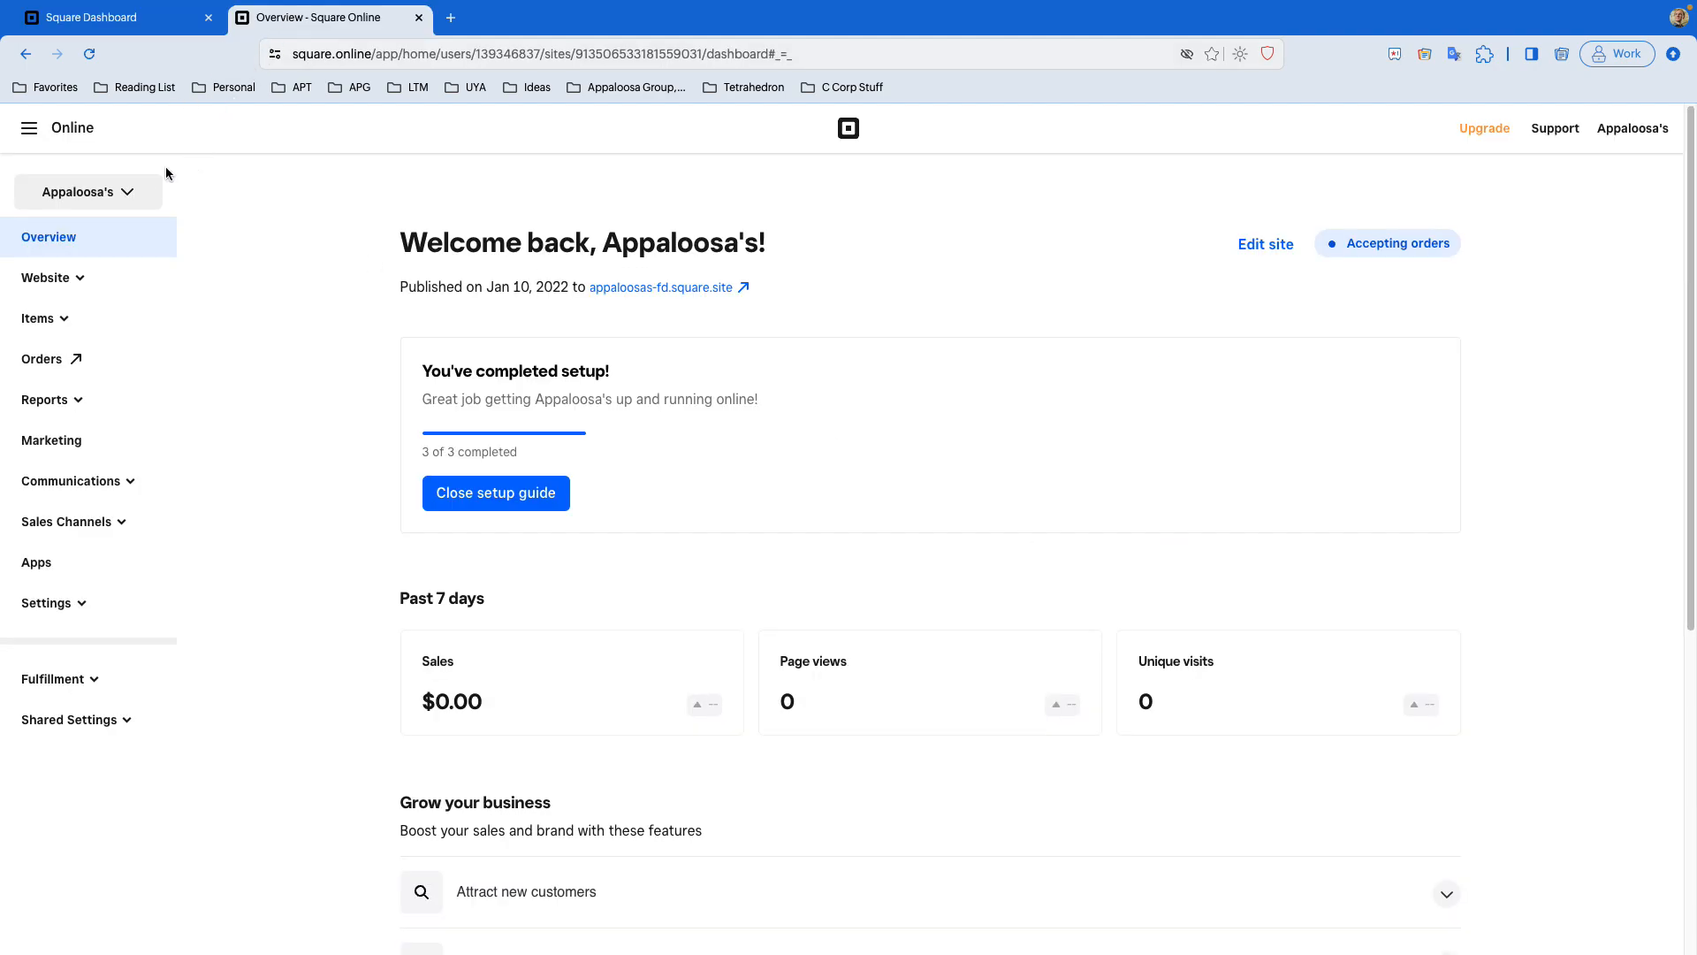
left_click(43, 319)
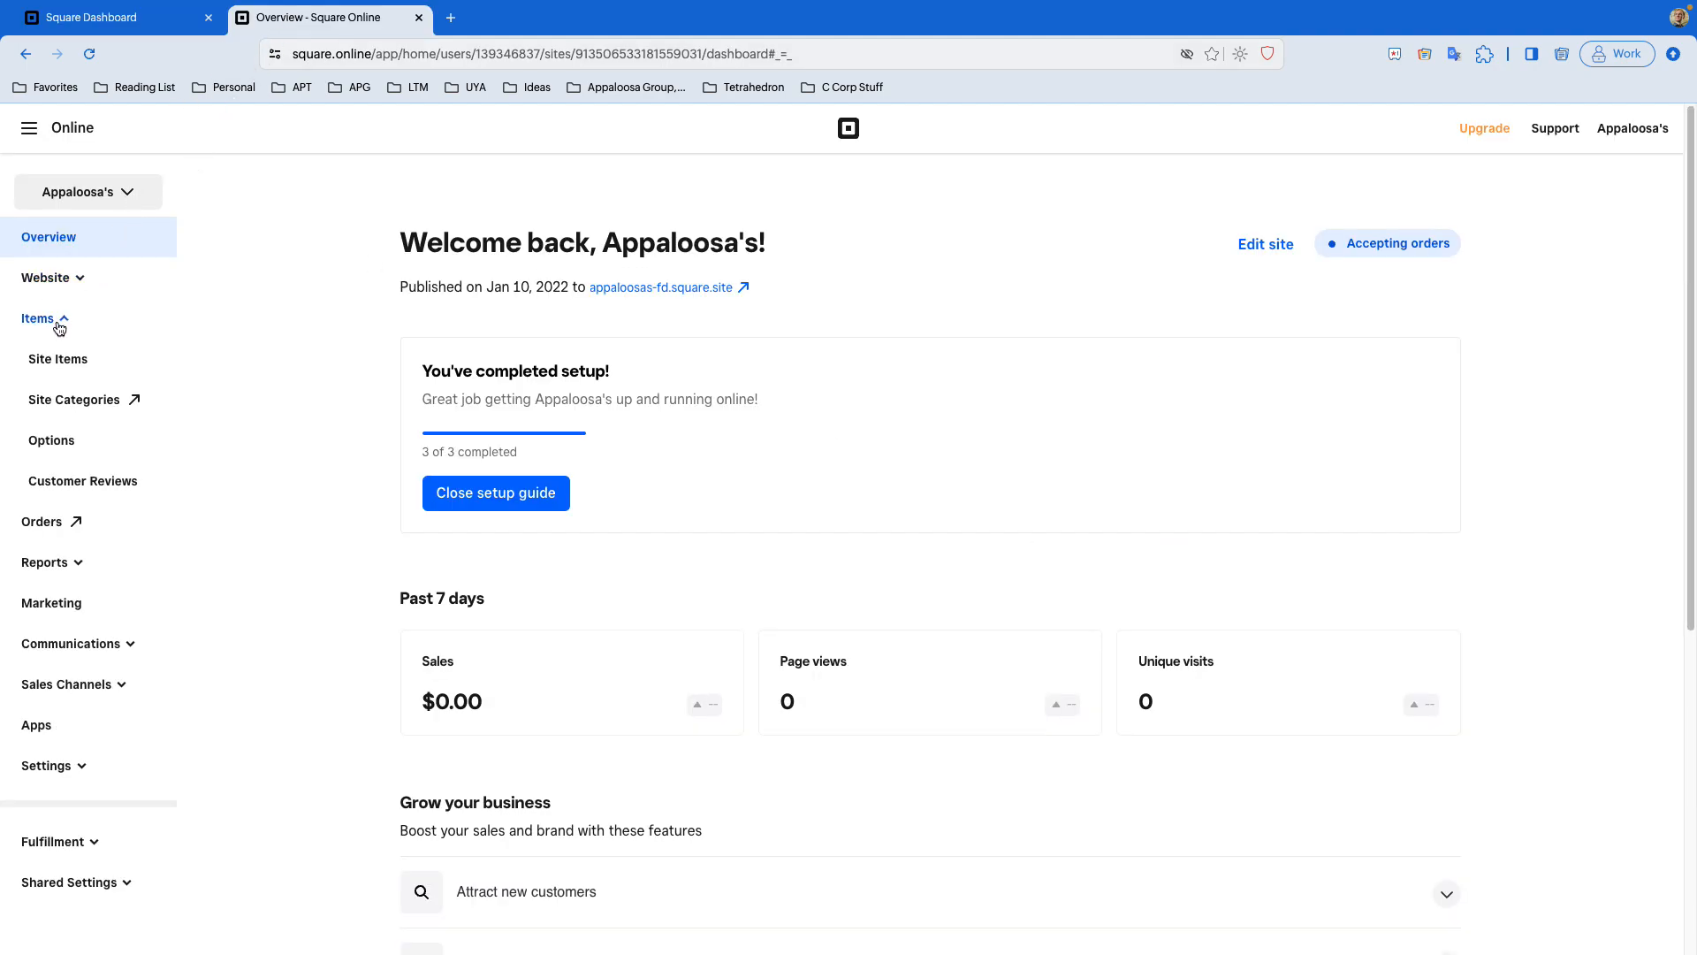
left_click(57, 359)
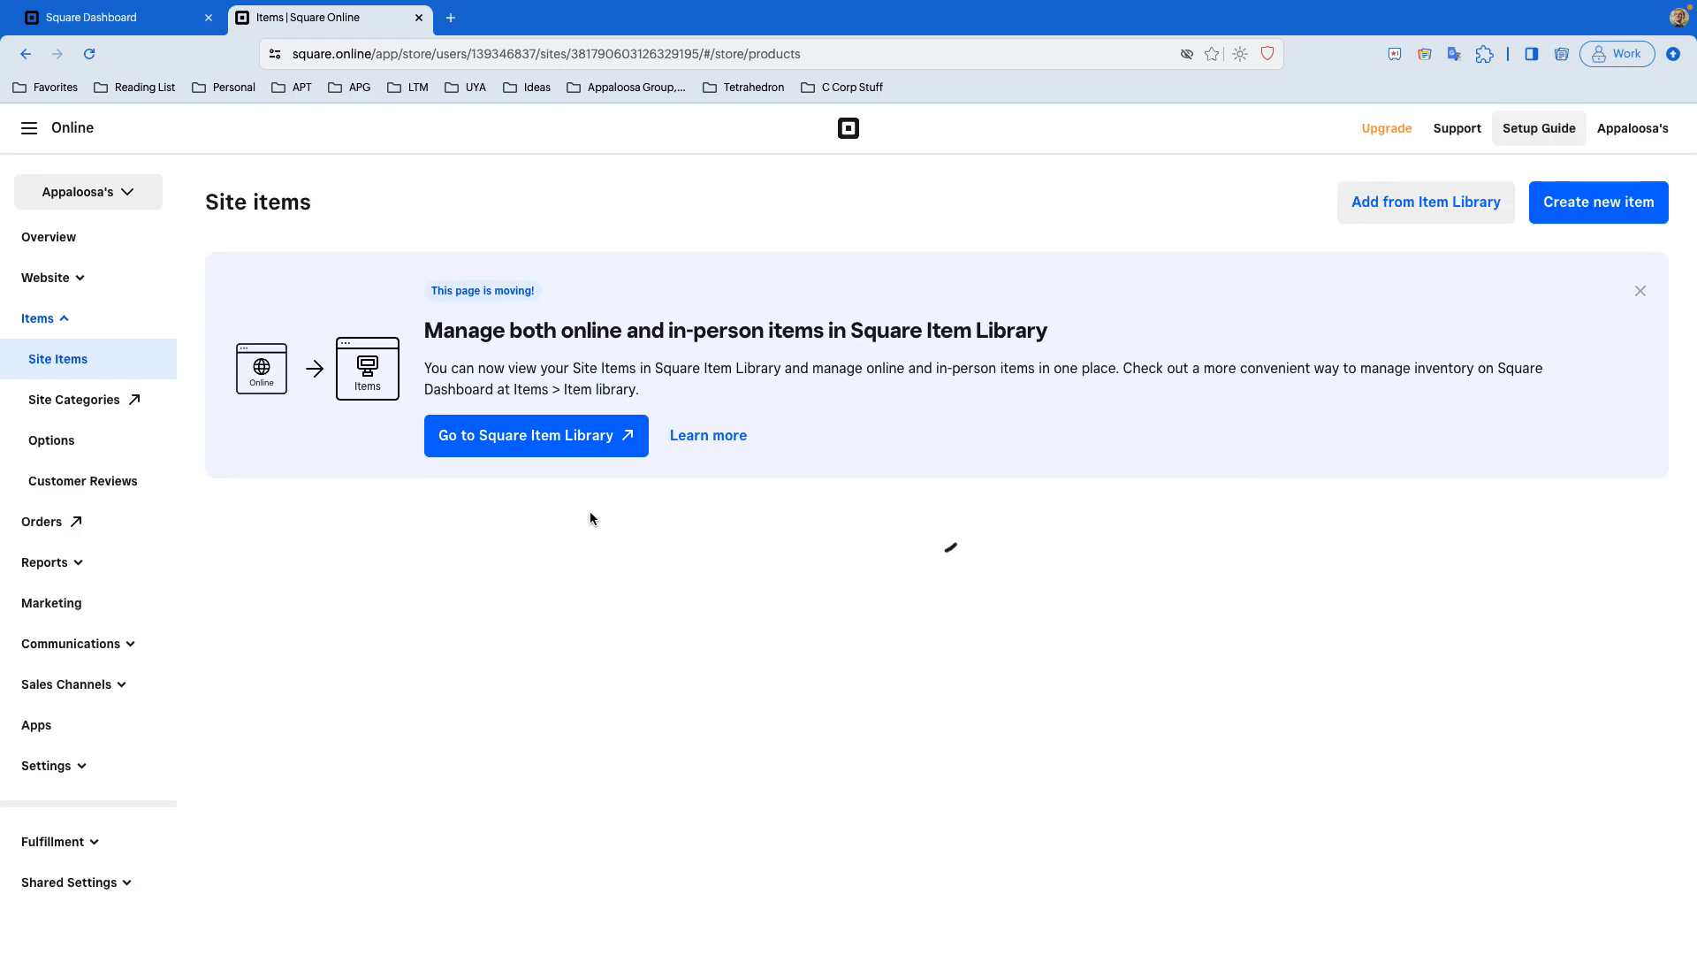
left_click(1627, 292)
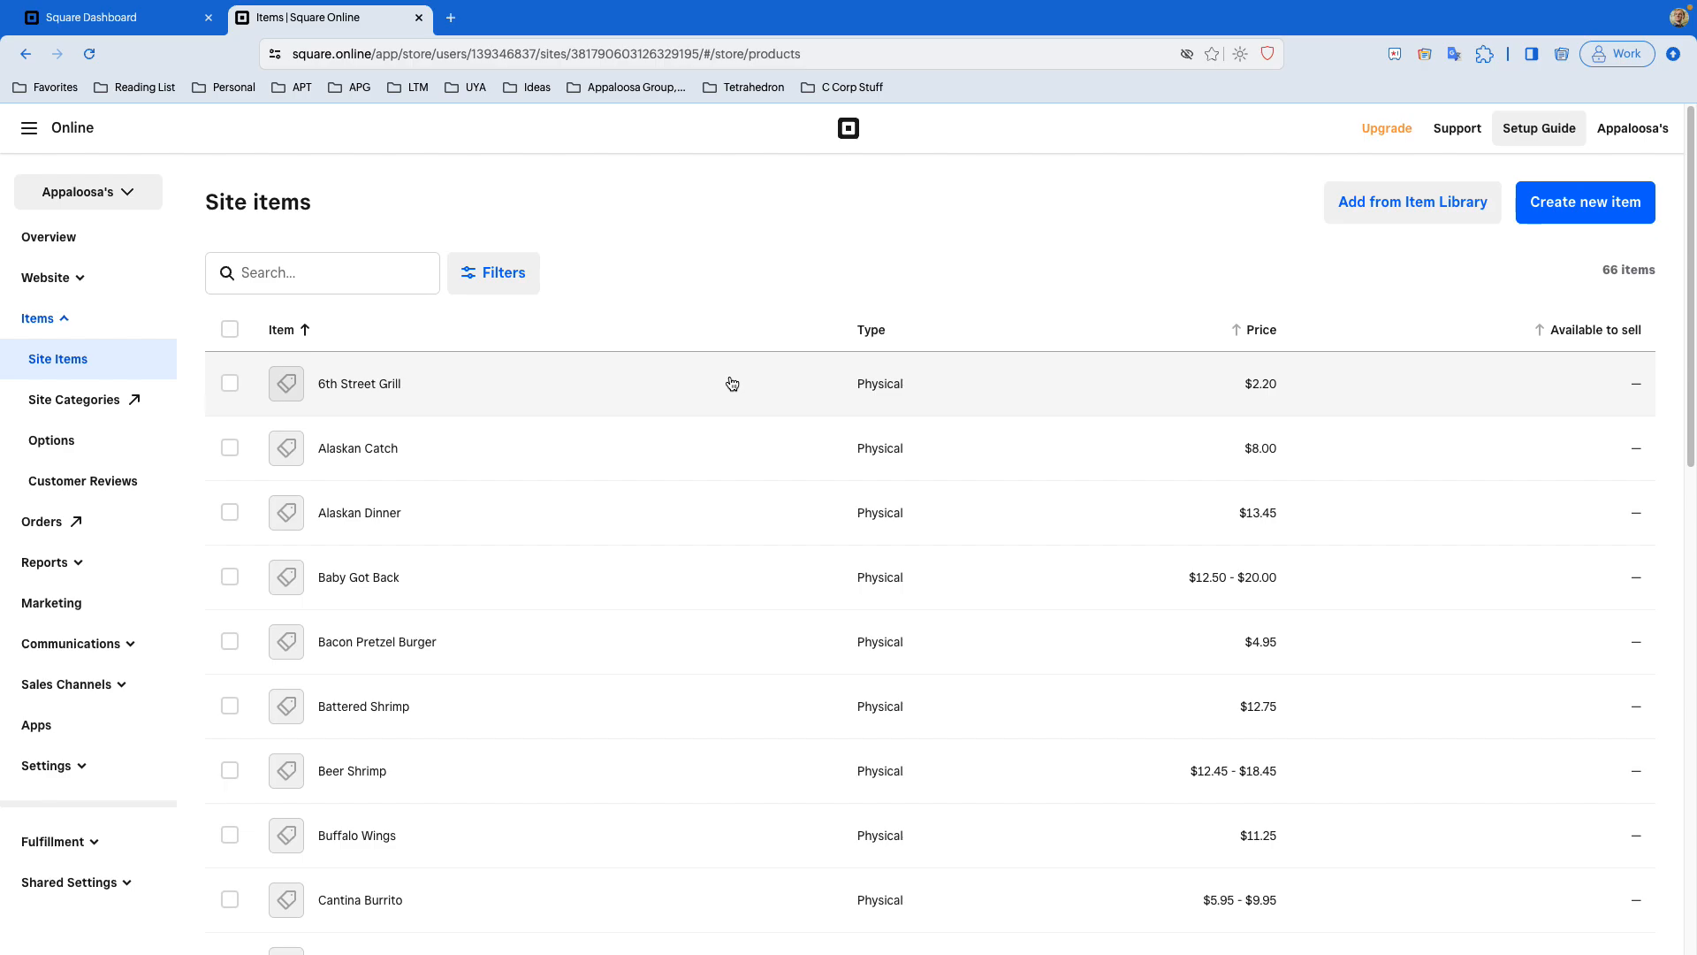
left_click(732, 383)
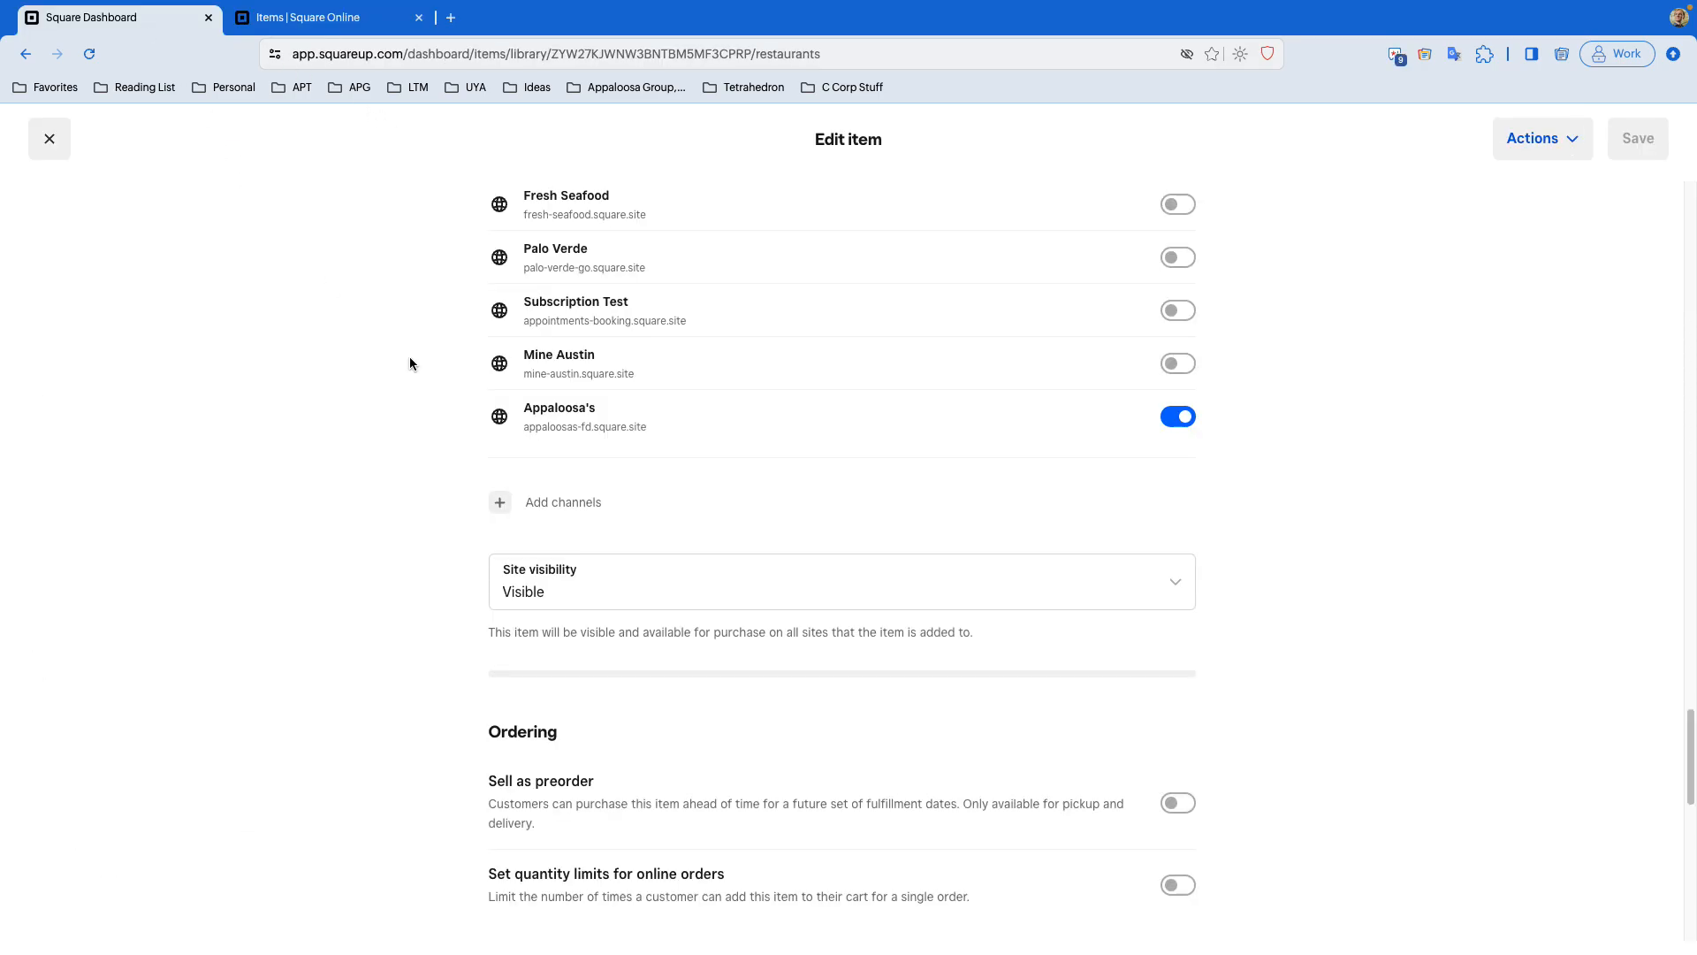
- Compare the item's Site visibility options against the Square Online site items list
left_click(602, 577)
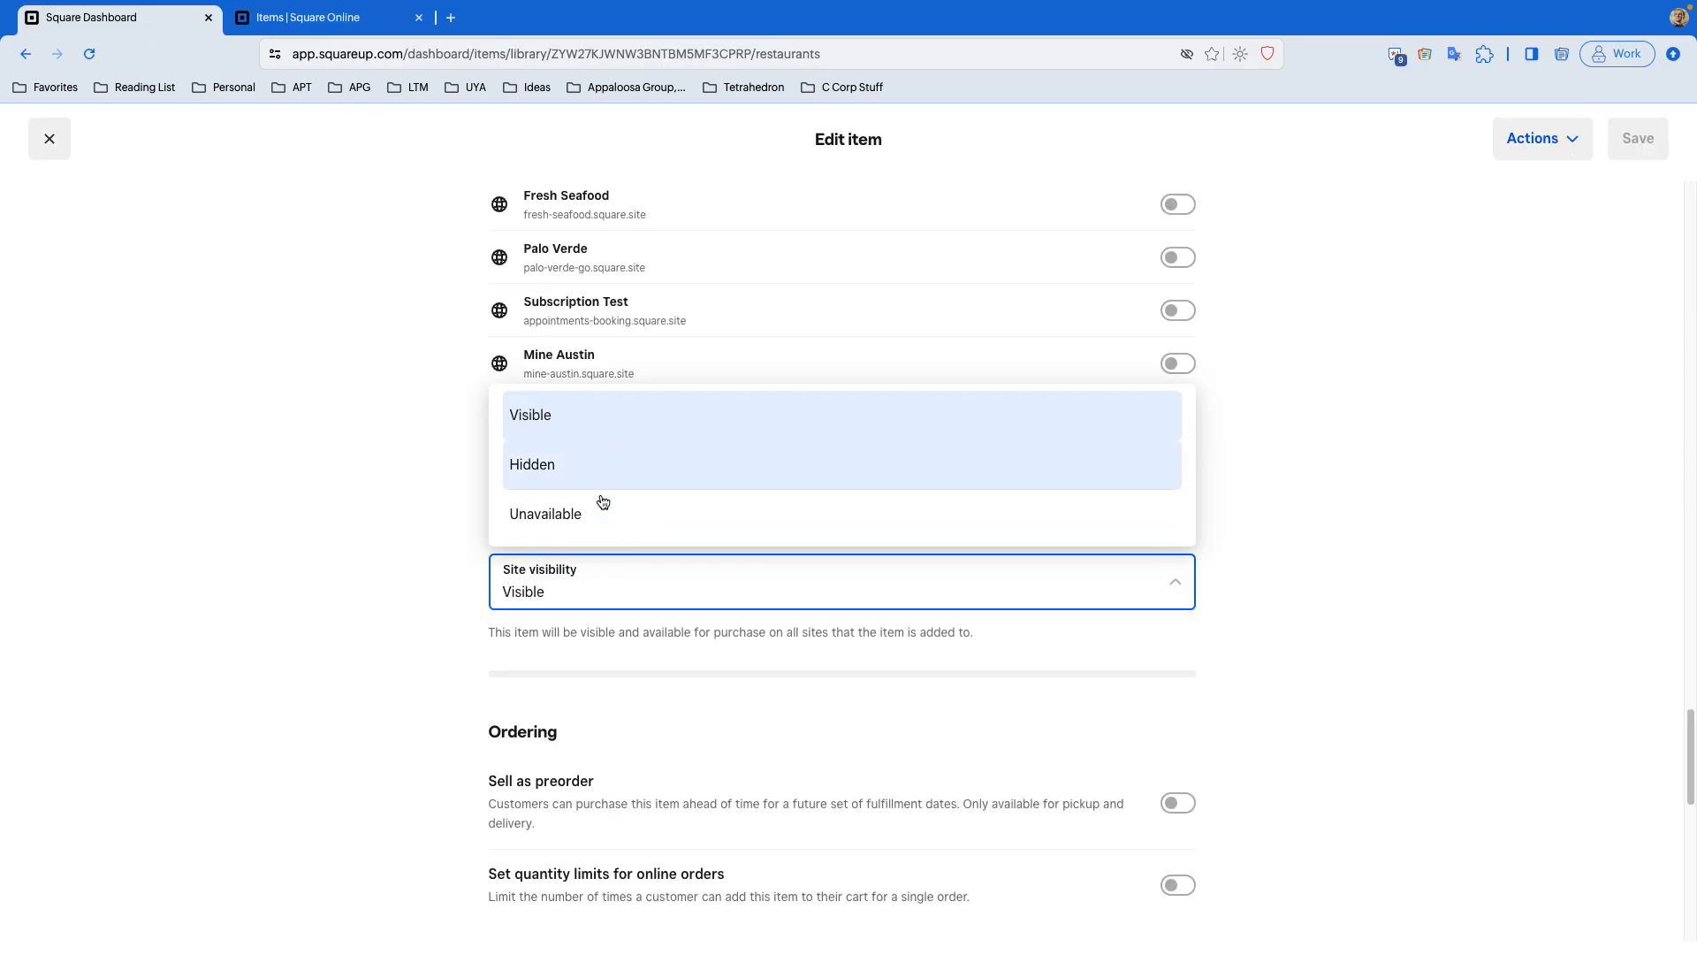
left_click(462, 516)
left_click(1109, 415)
left_click(314, 18)
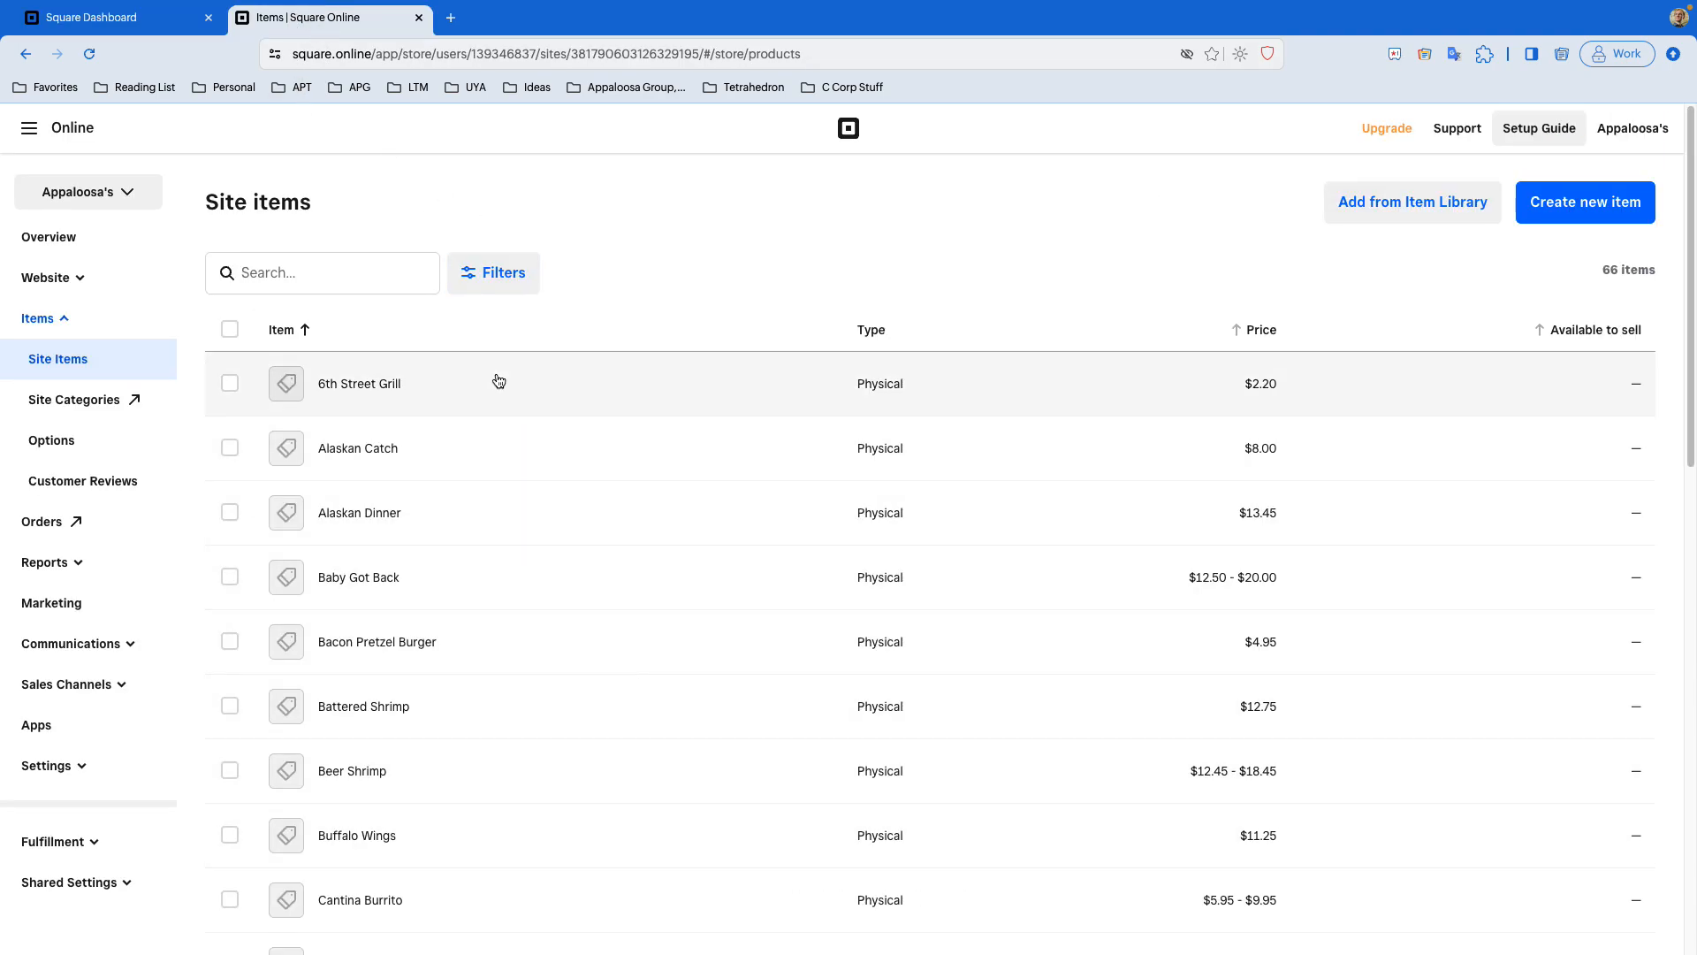
left_click(53, 20)
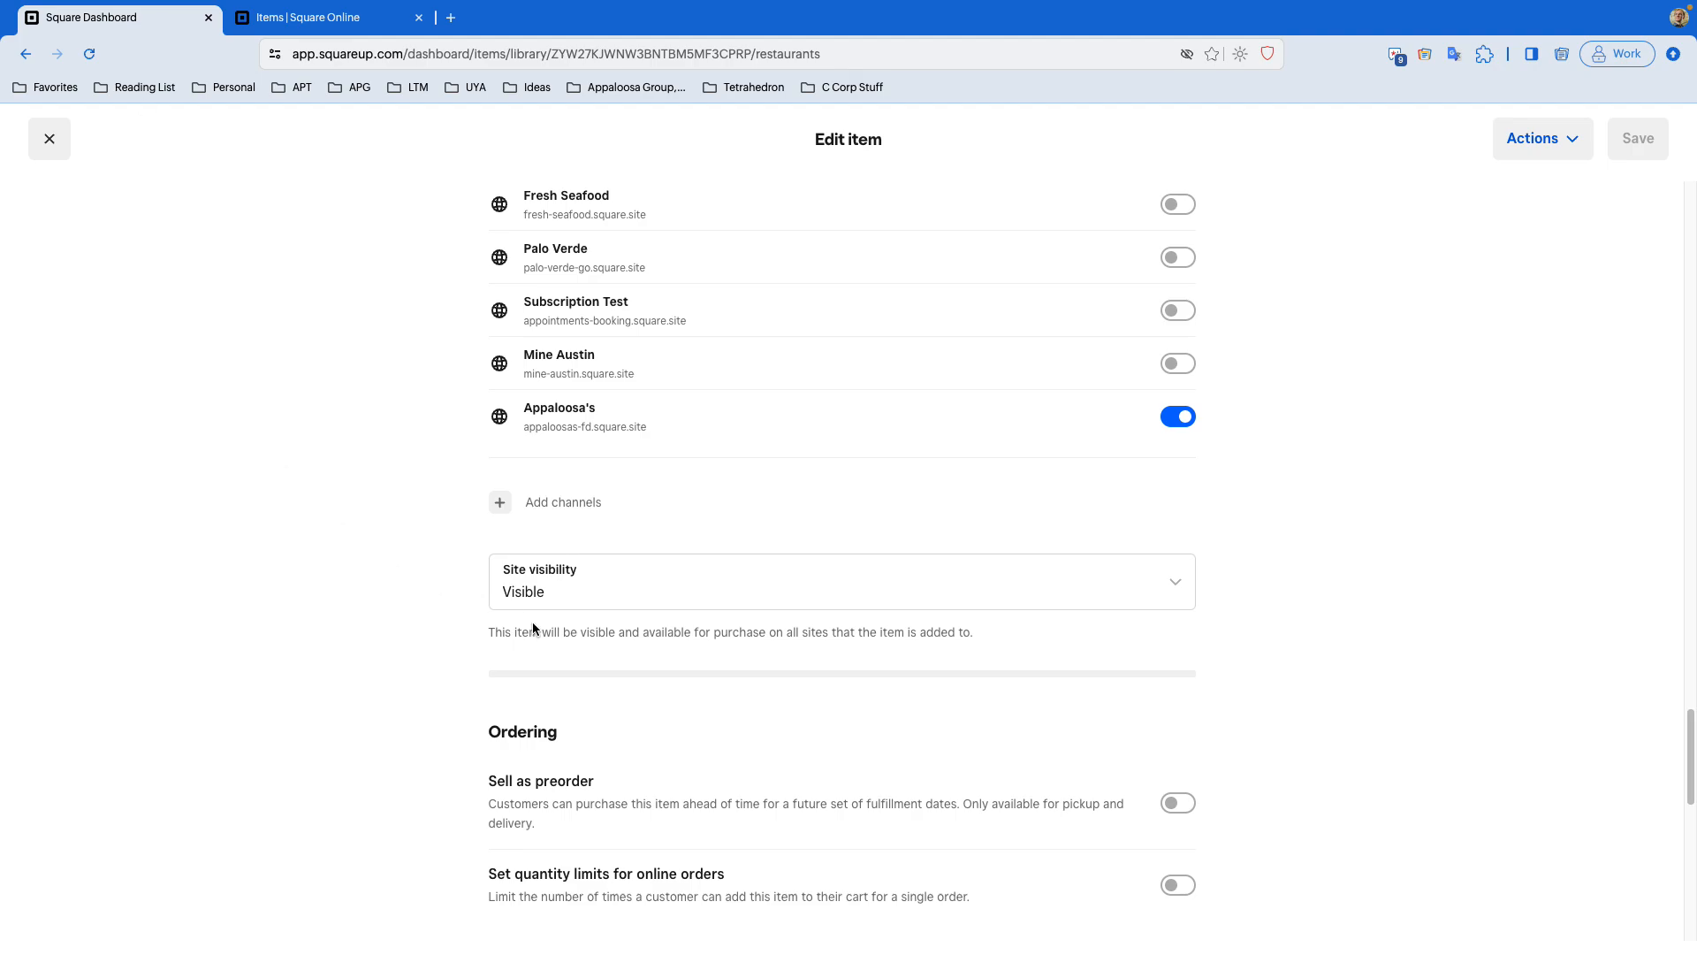
- Set the item's Site visibility to Visible and close the item editor
left_click(997, 591)
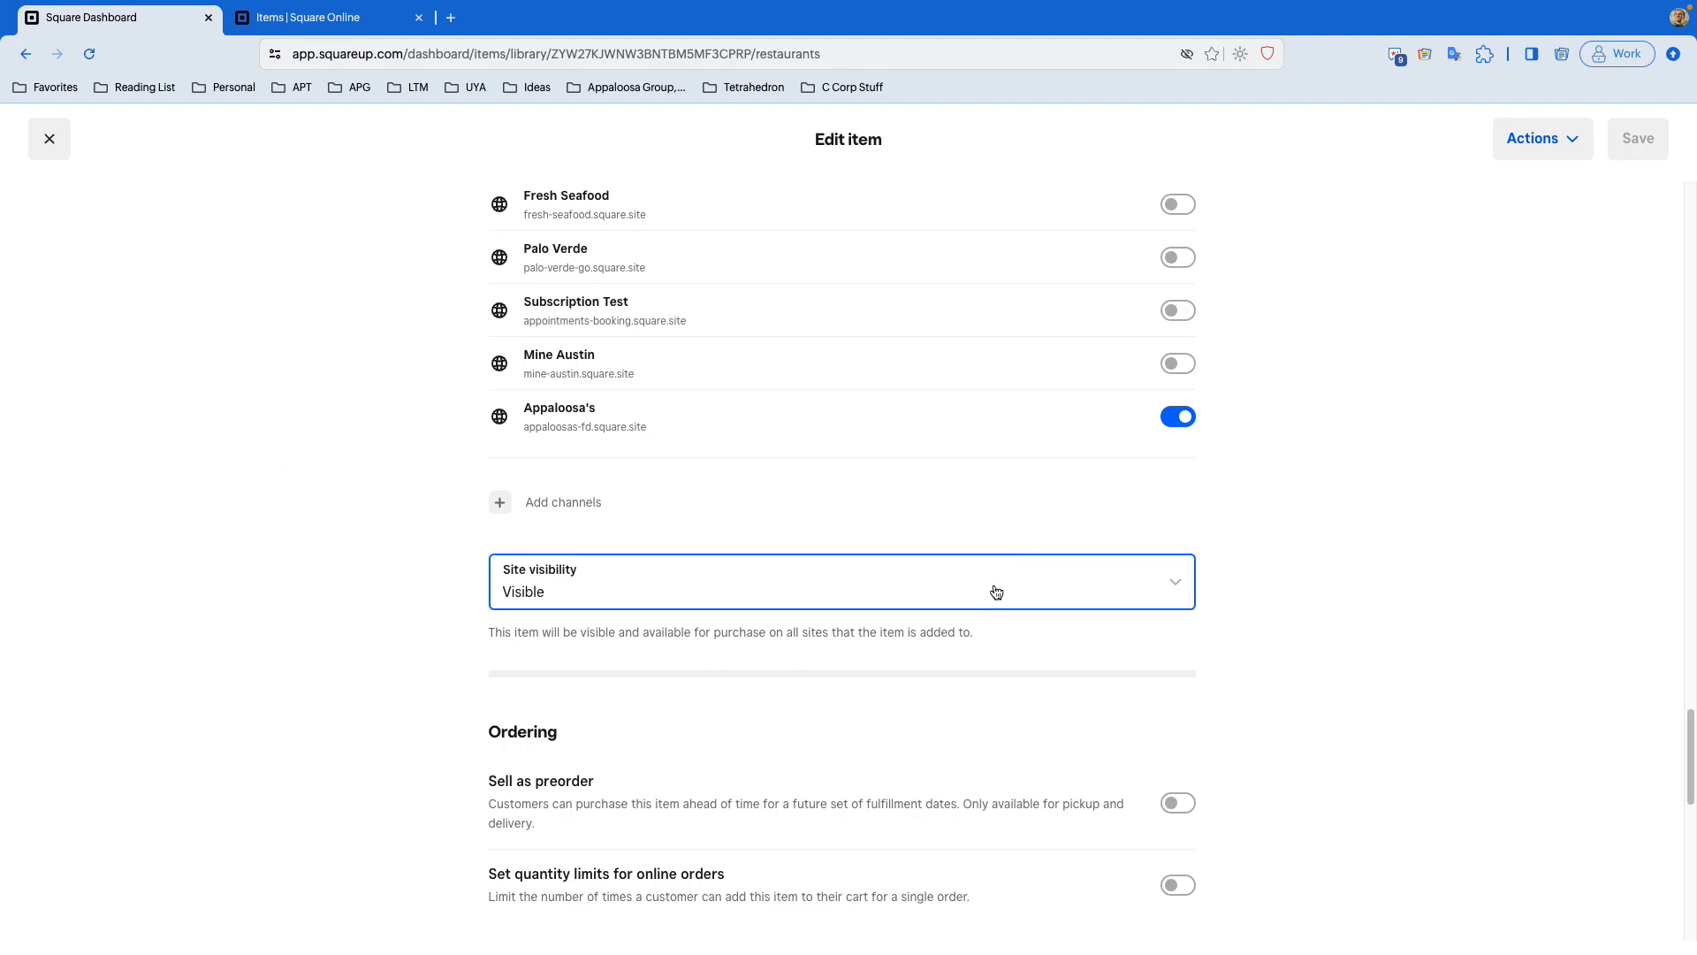
left_click(1007, 423)
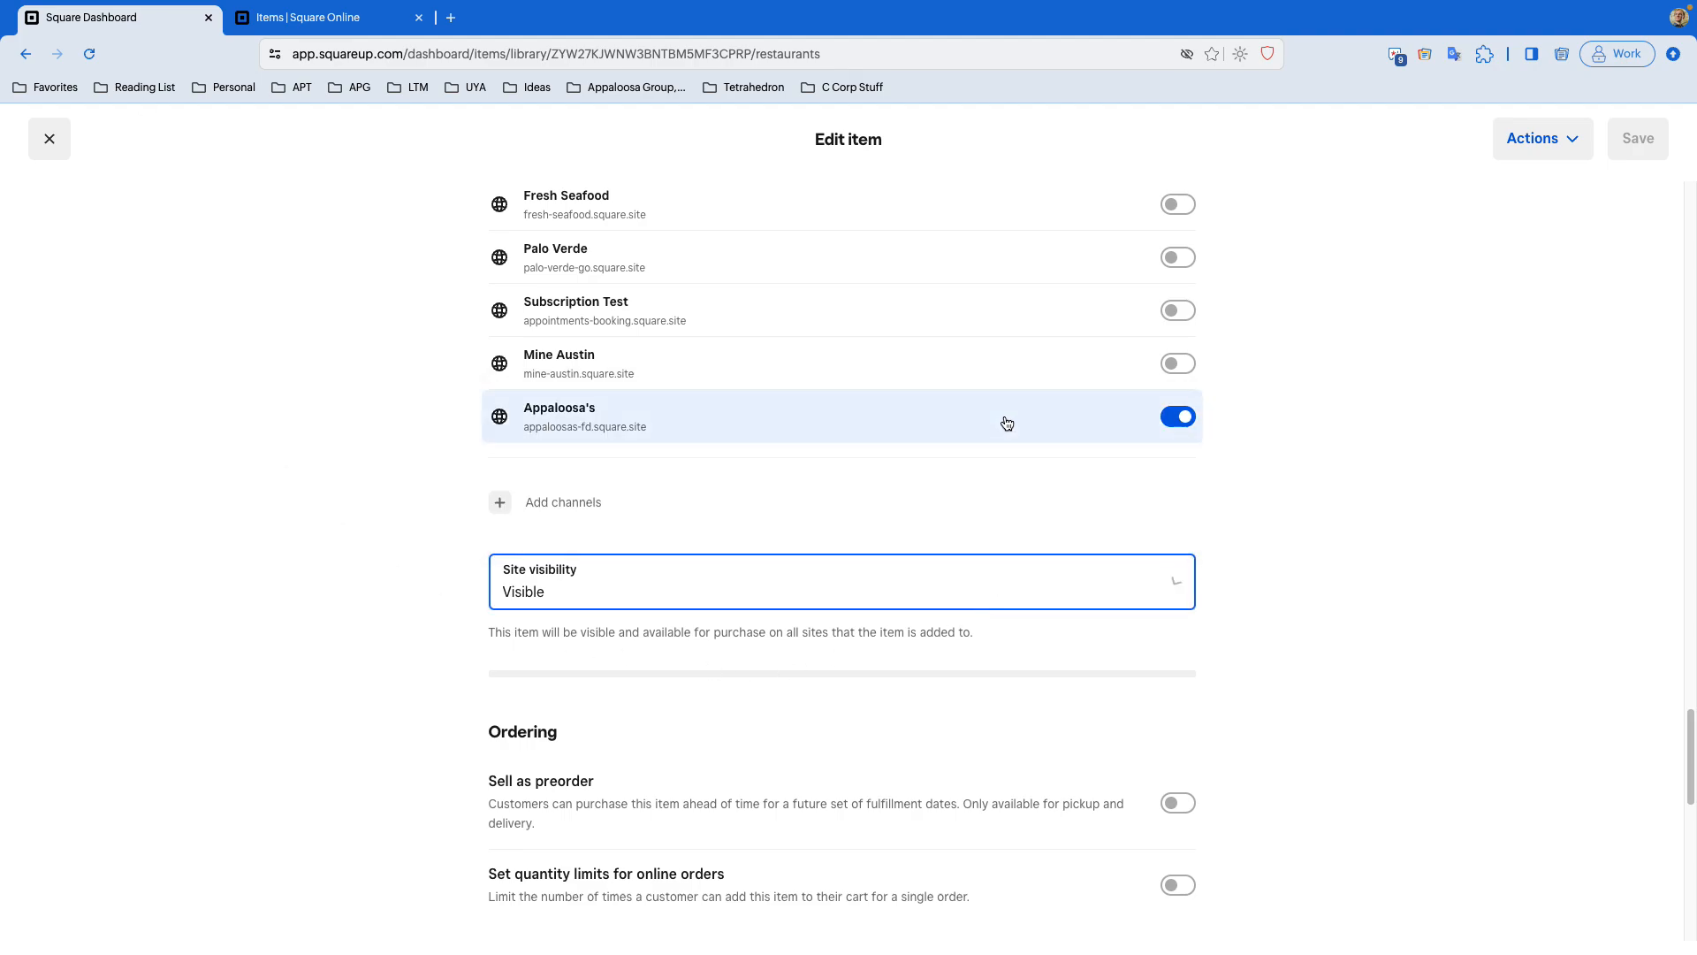
left_click(1005, 594)
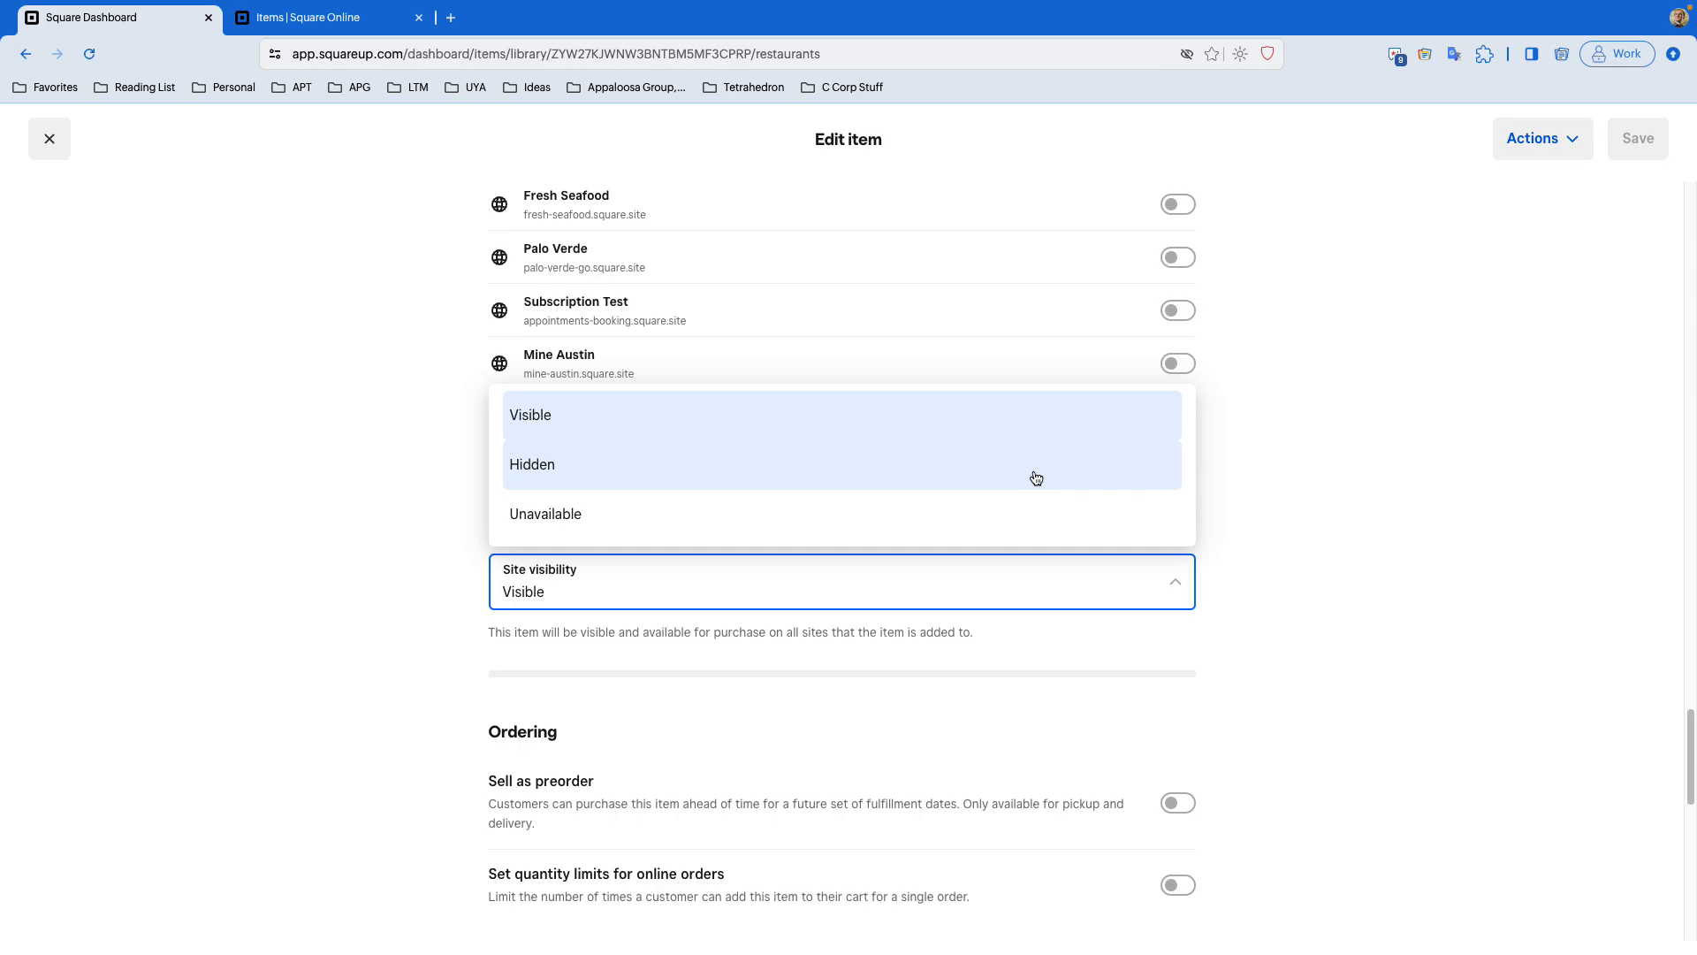
left_click(1265, 463)
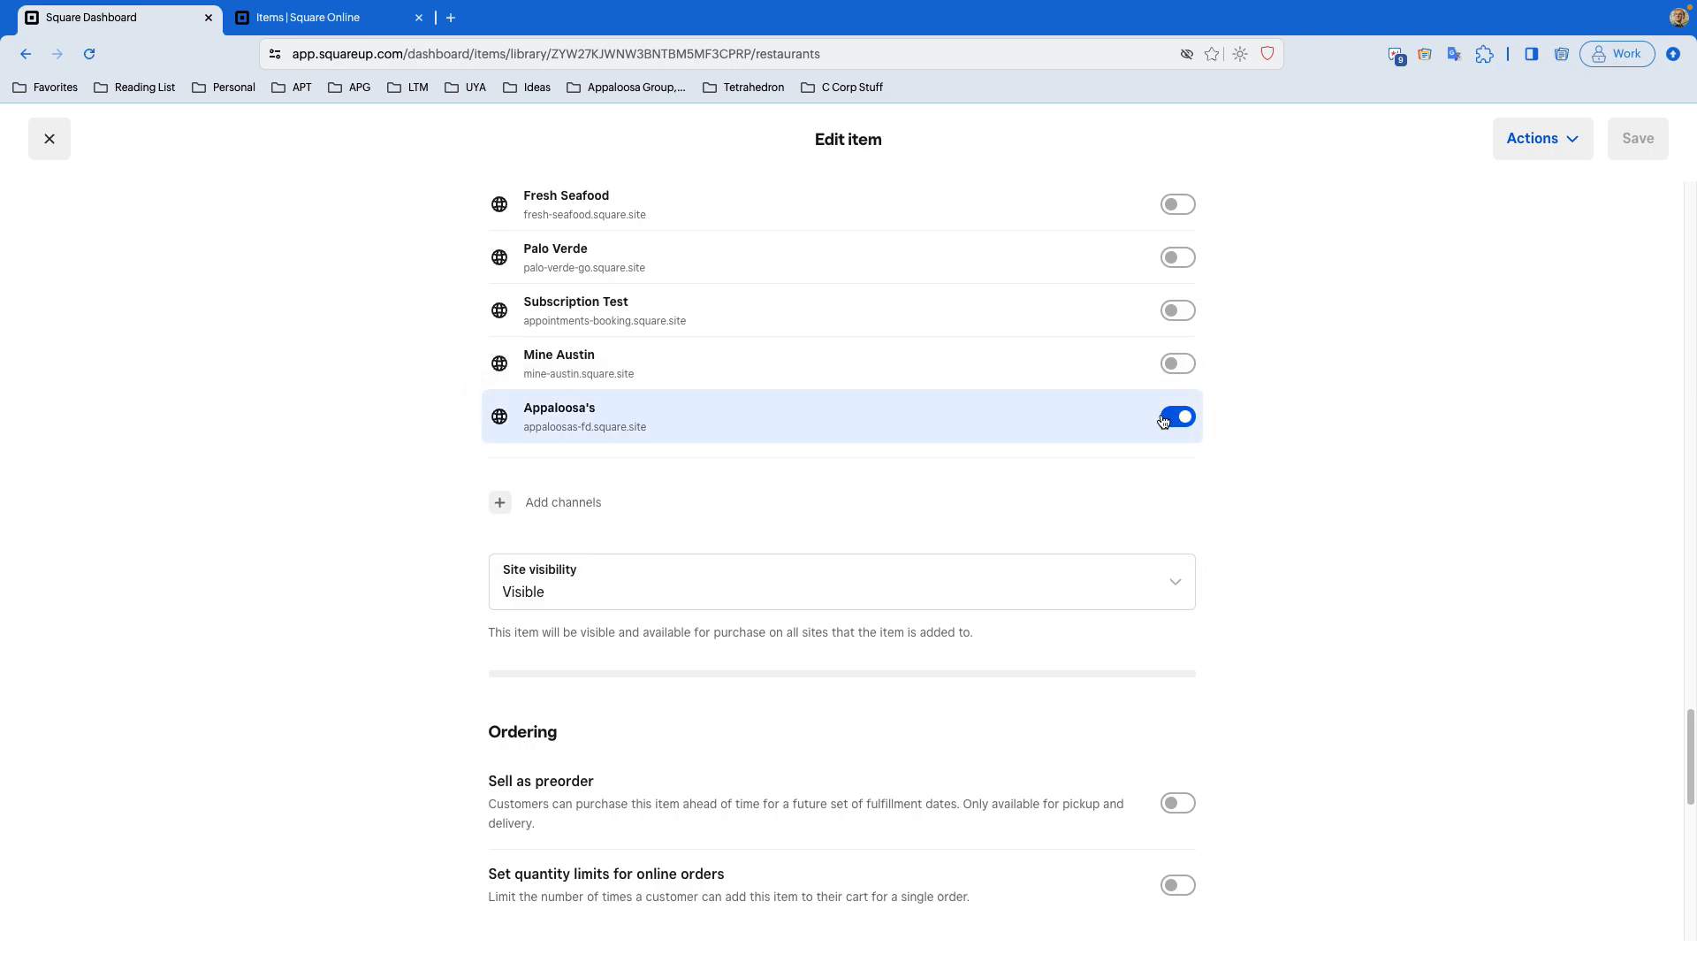
left_click(1011, 598)
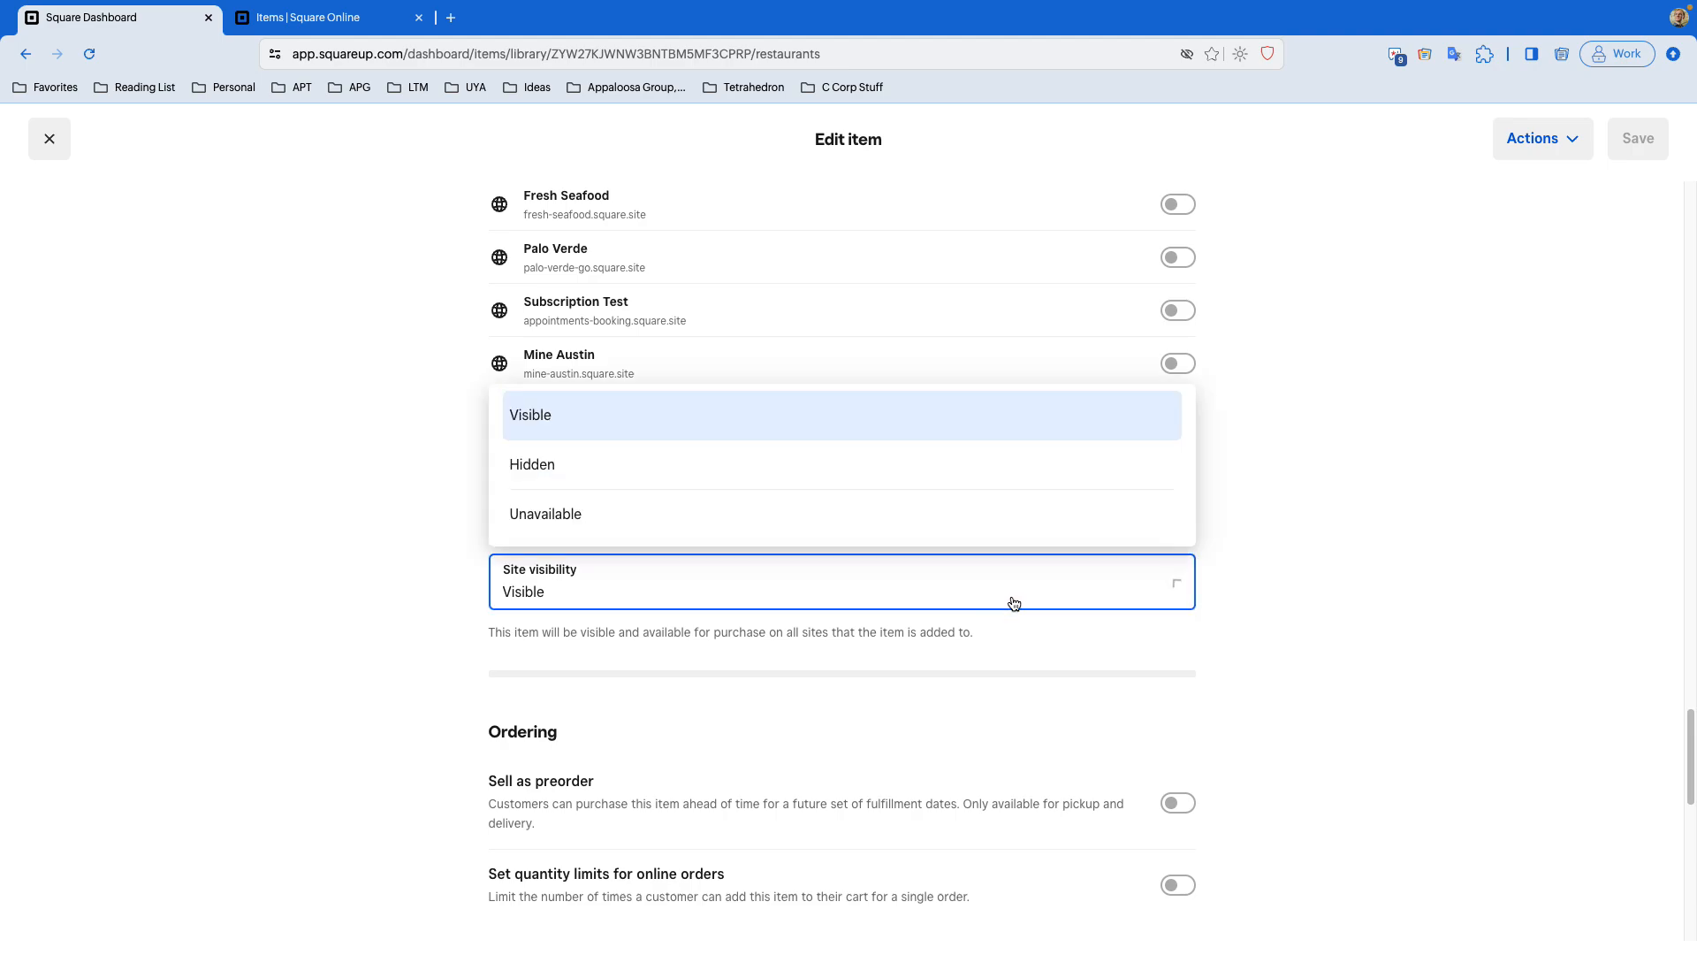
left_click(1016, 423)
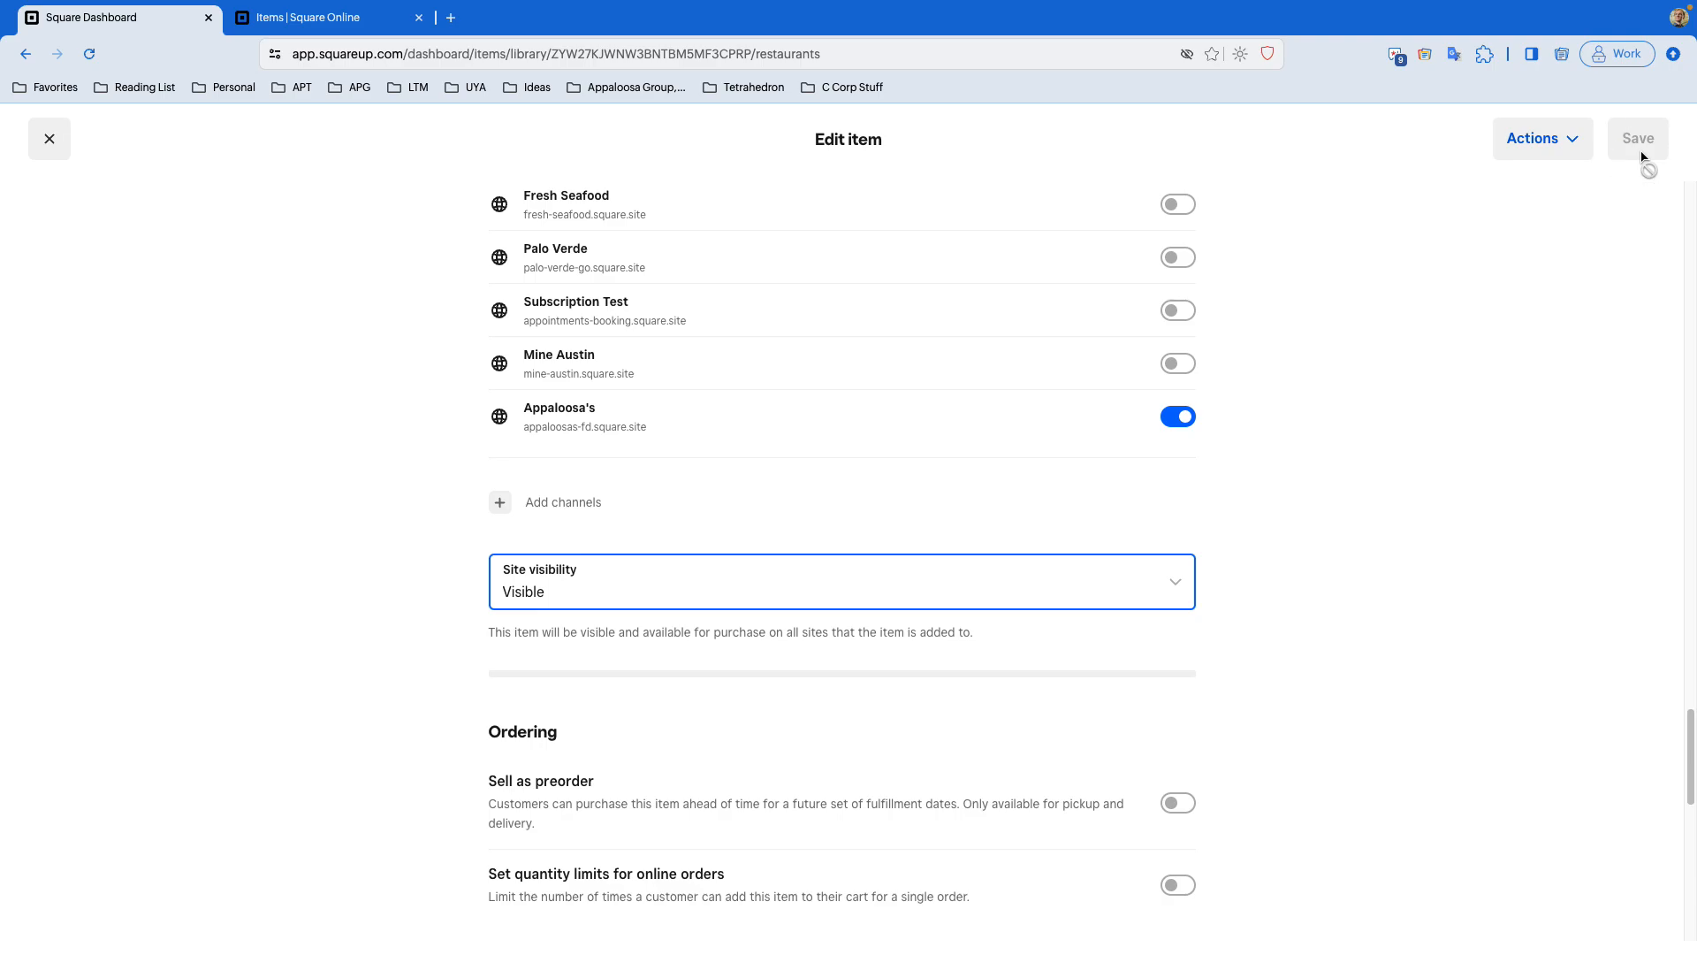
left_click(46, 141)
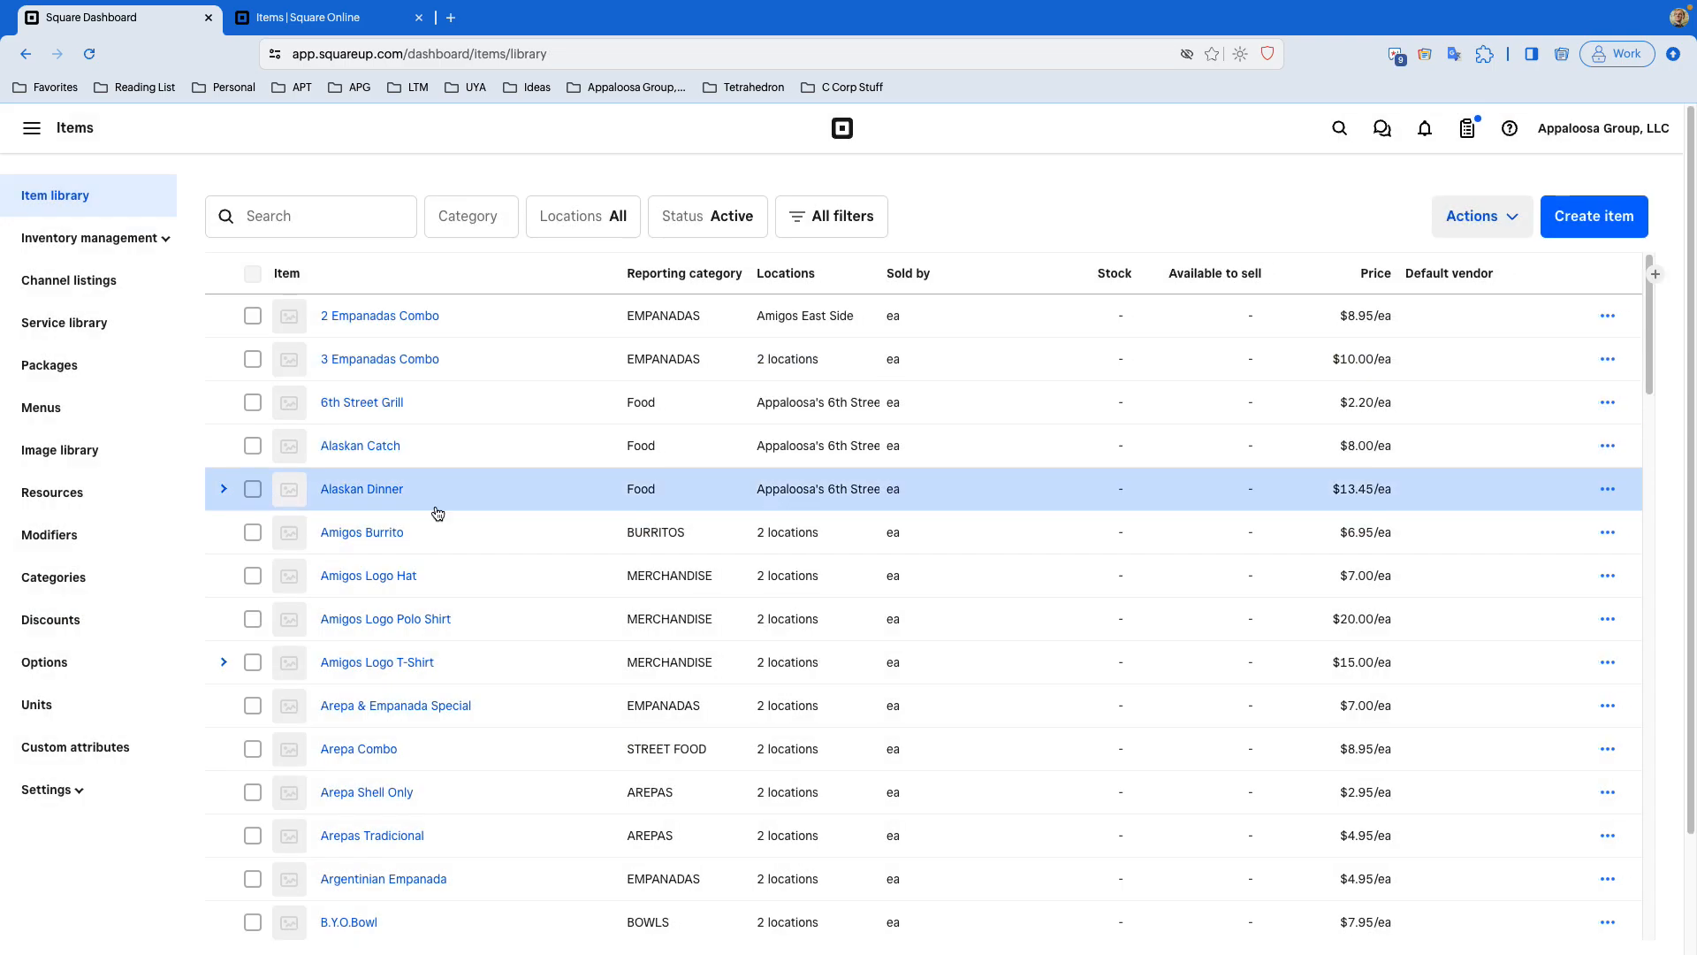
- Open 6th Street Grill in Square Online's site items and review its visibility, fulfillment and additional information settings
left_click(332, 18)
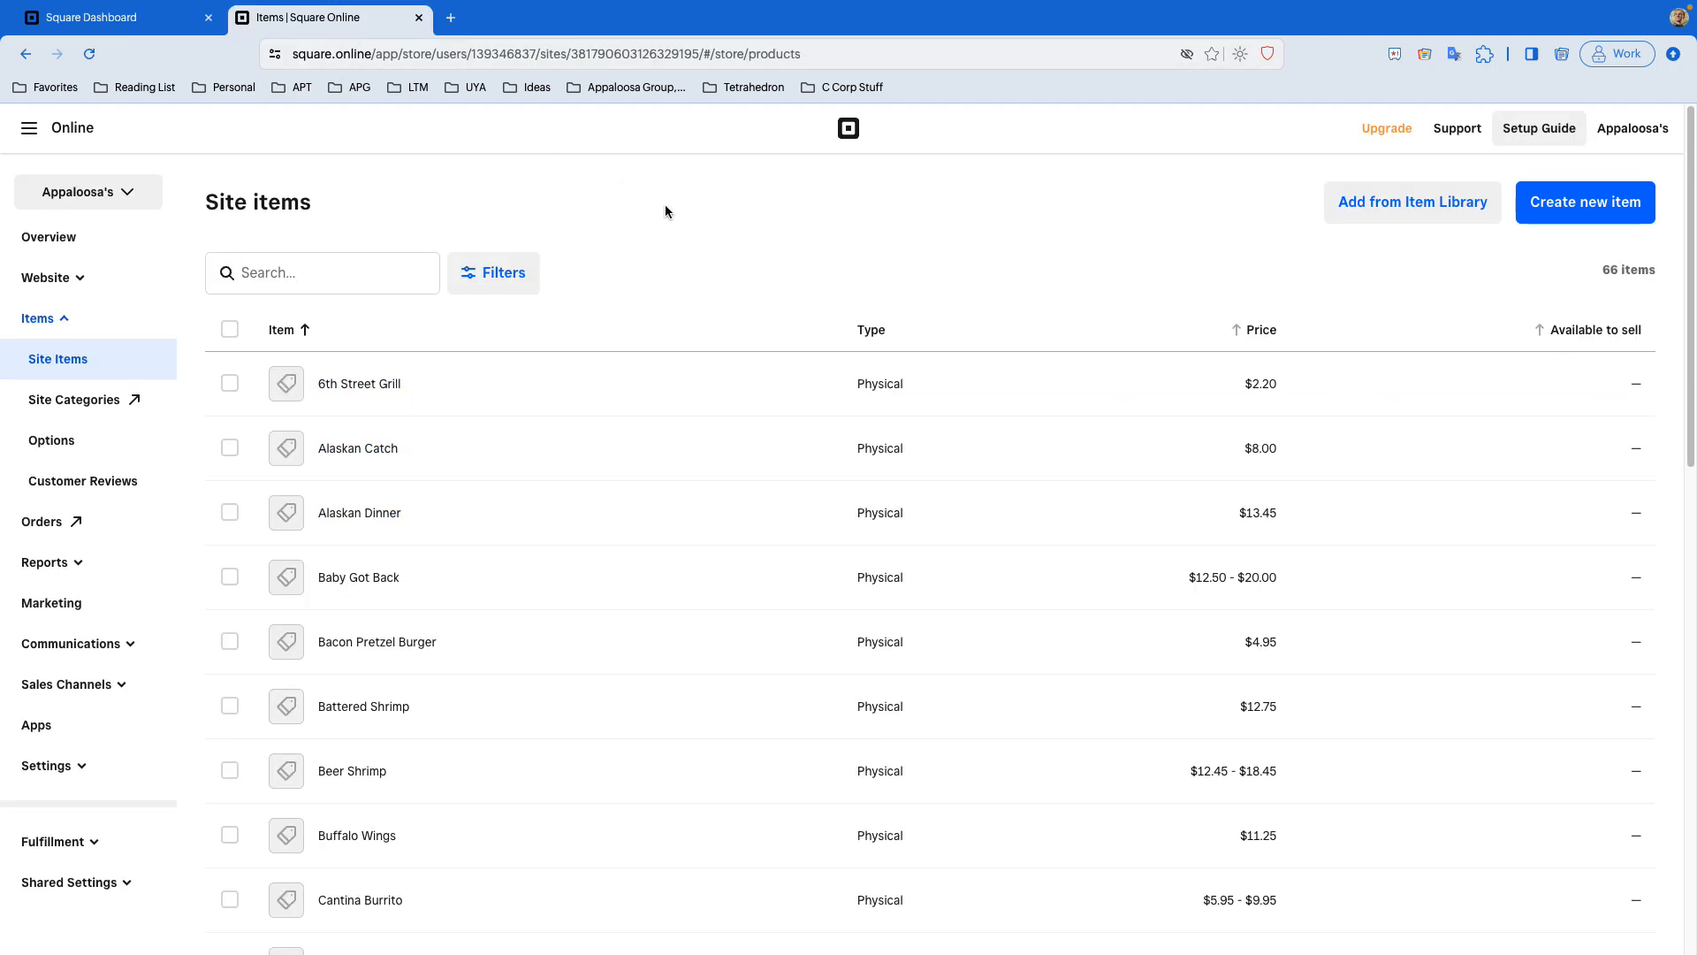
left_click(614, 391)
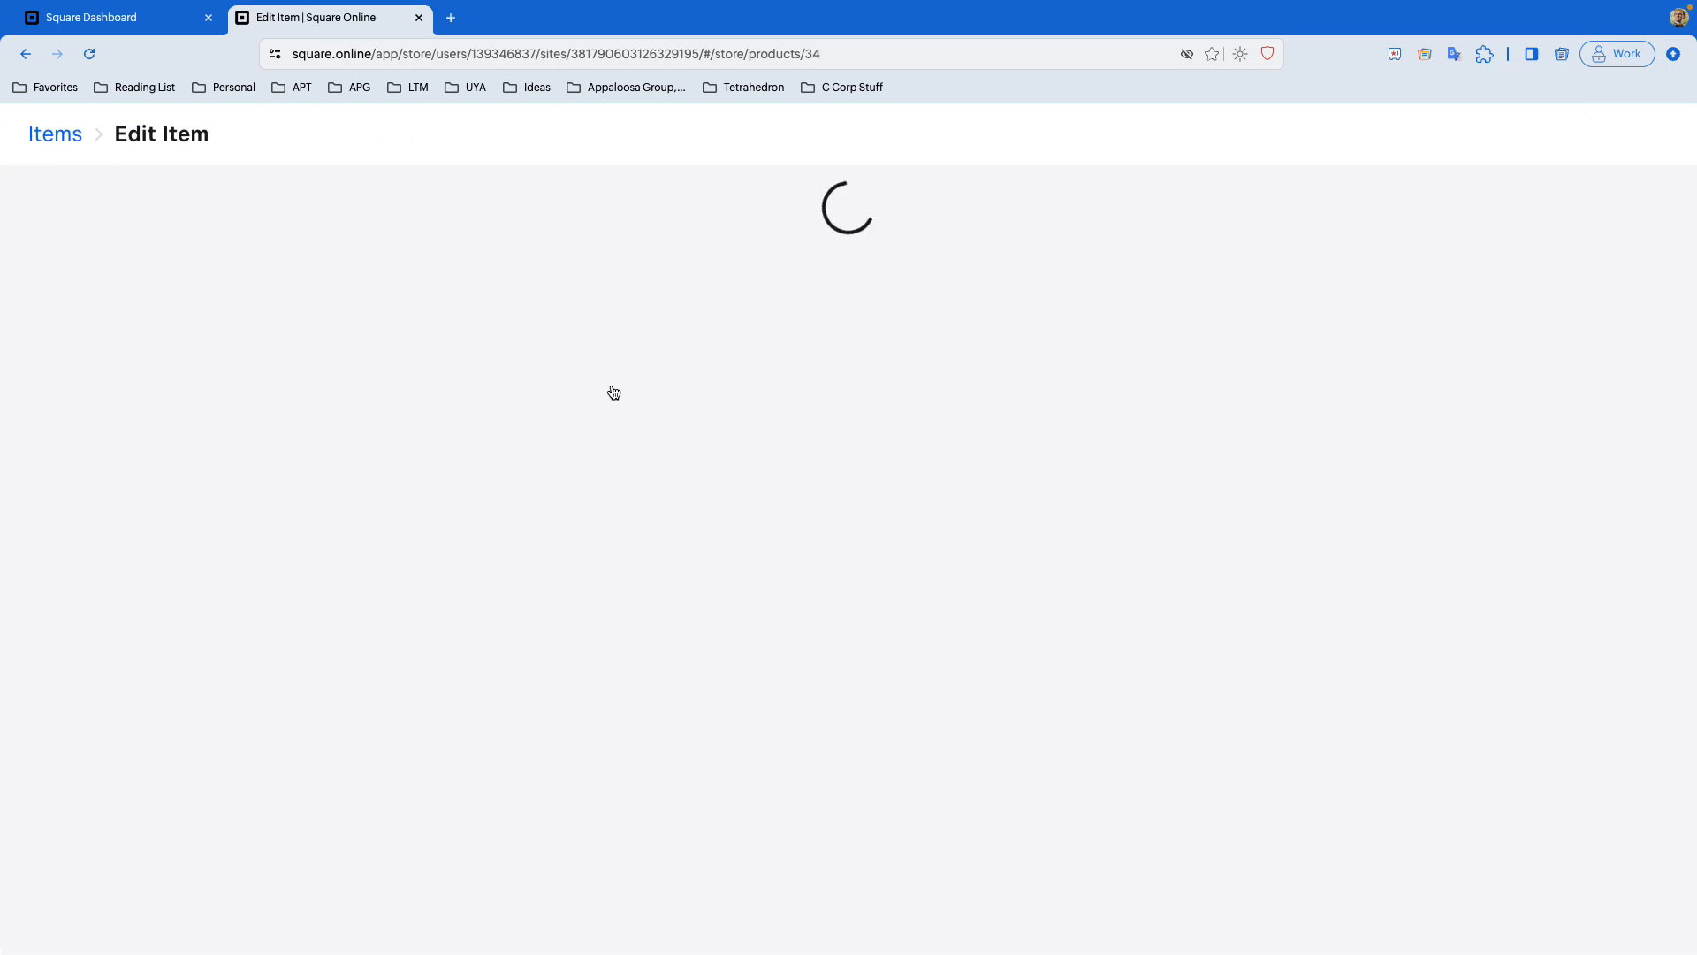
scroll(825, 563, "down", 6)
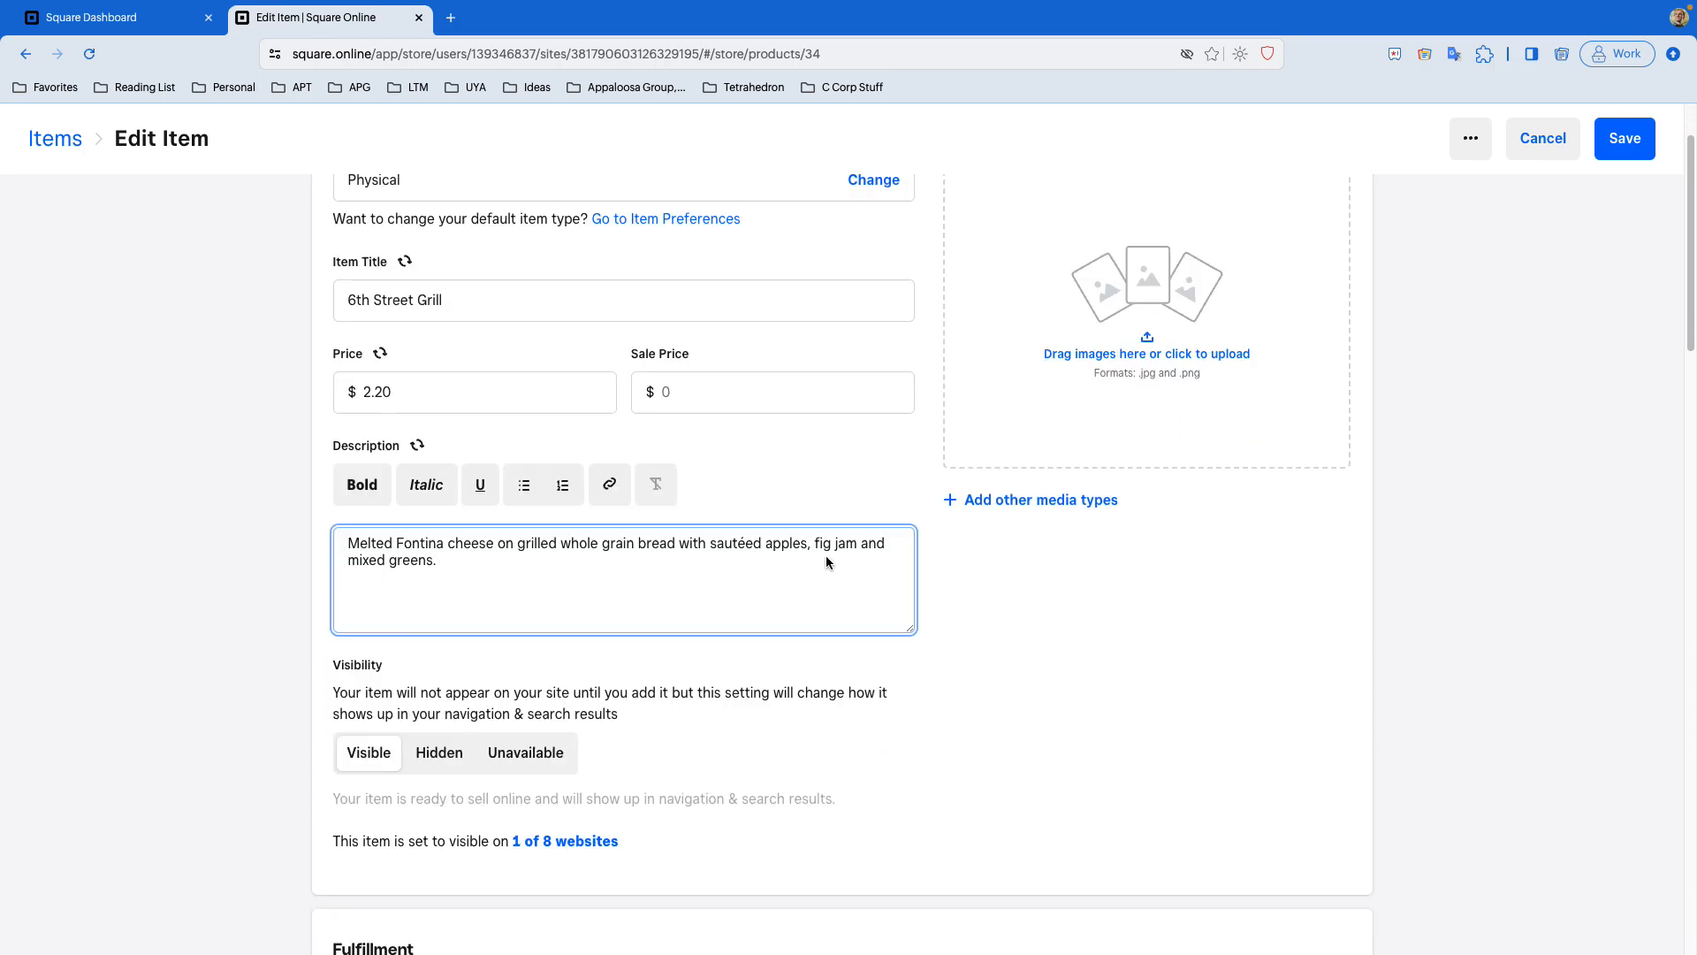
scroll(826, 563, "up", 5)
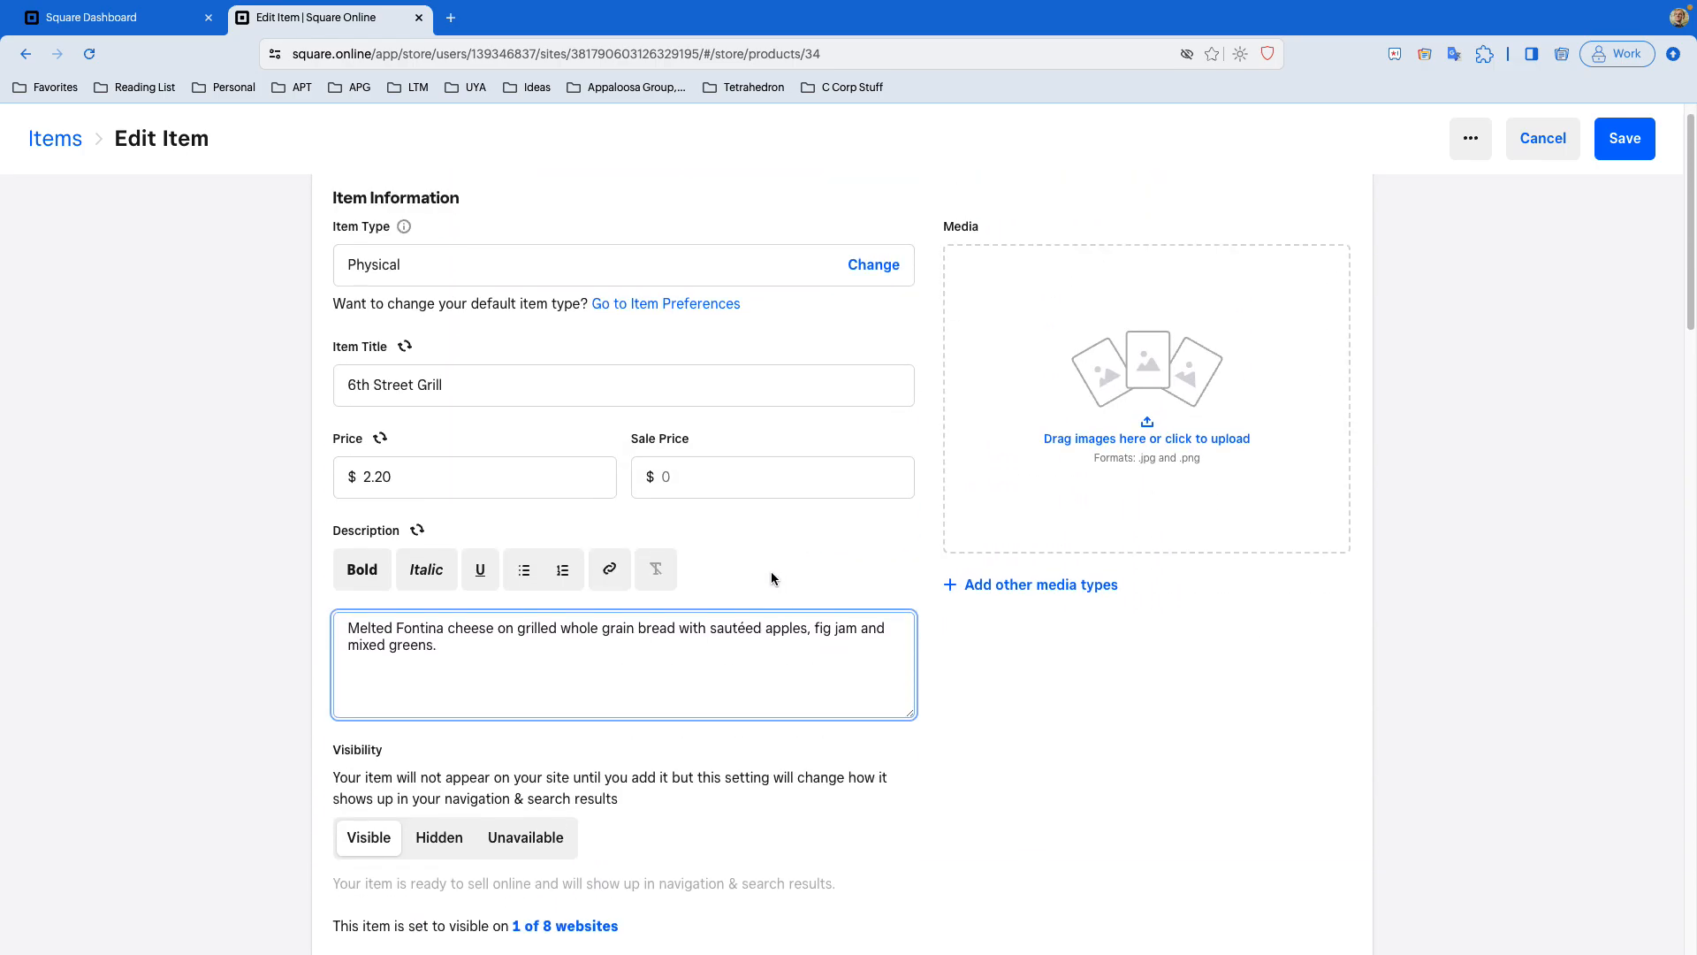
scroll(833, 635, "down", 2)
scroll(833, 640, "down", 1)
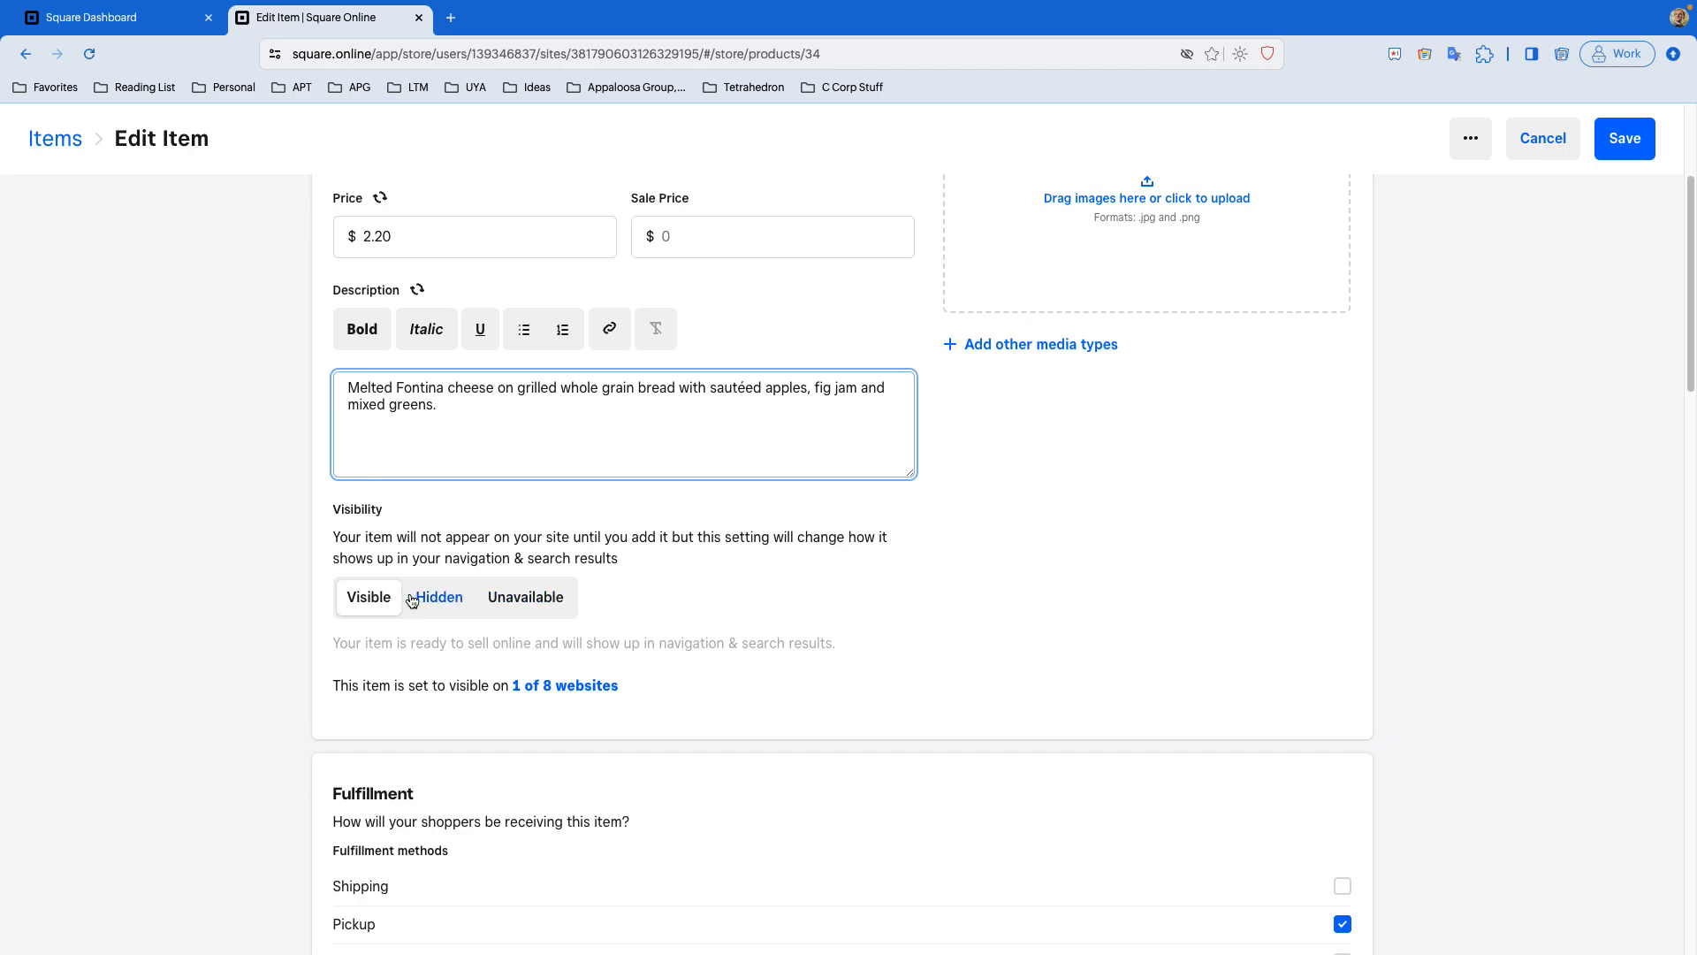
scroll(971, 574, "down", 4)
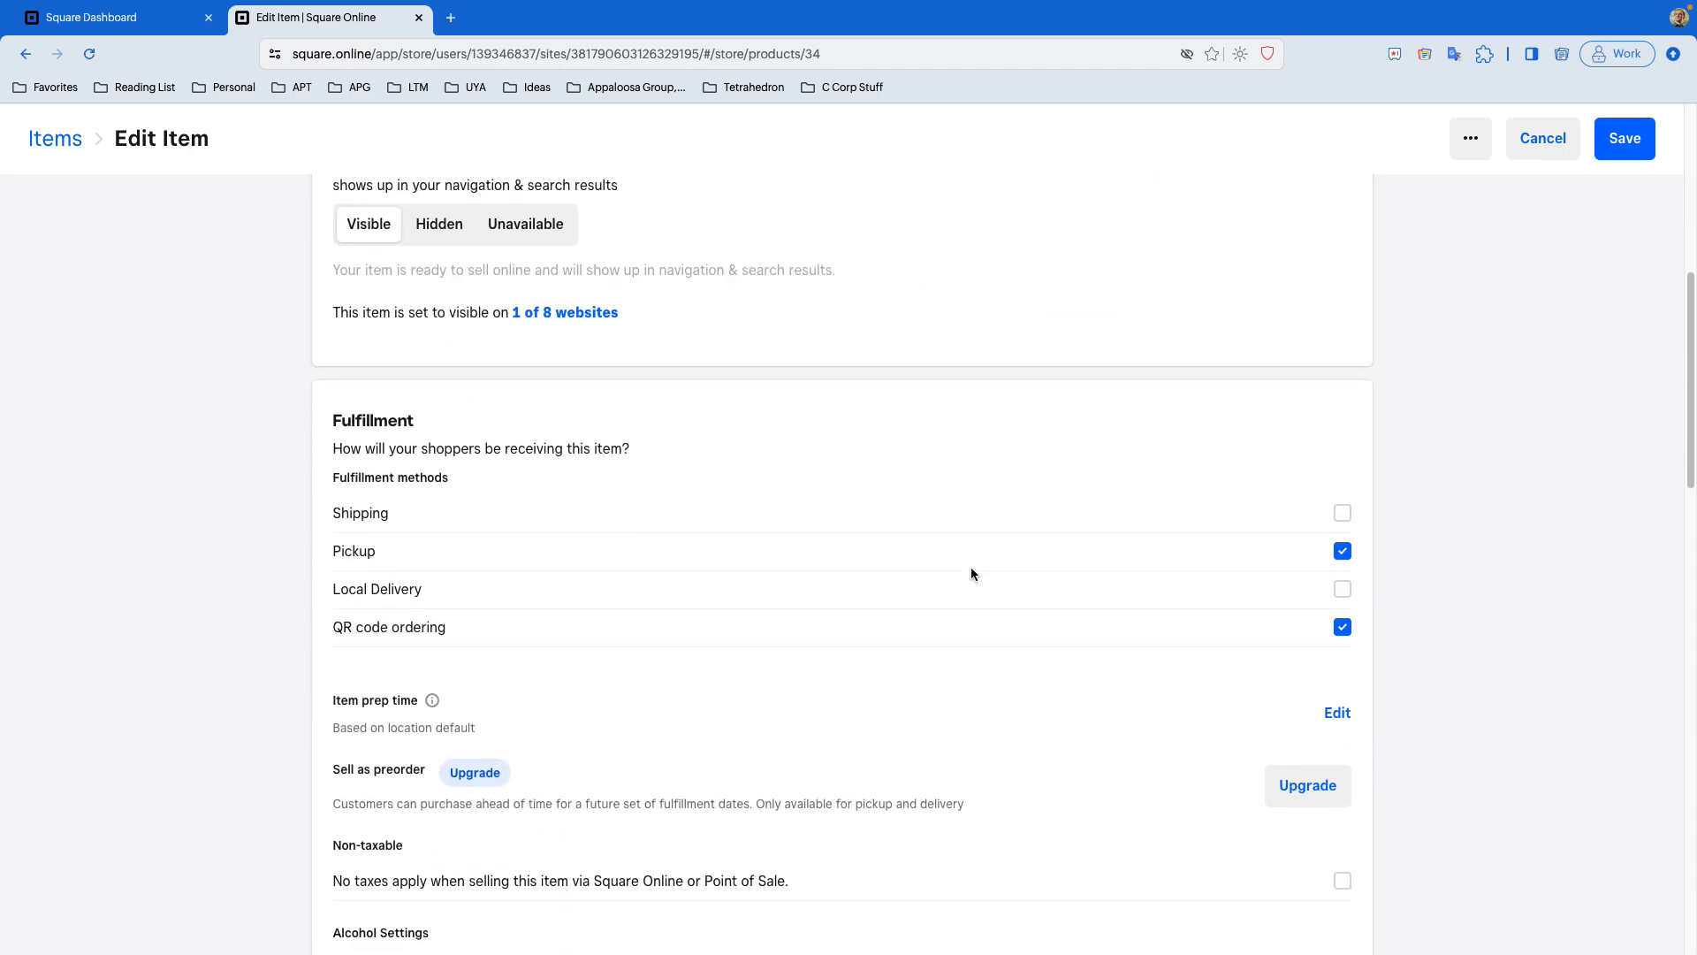
scroll(1021, 566, "down", 2)
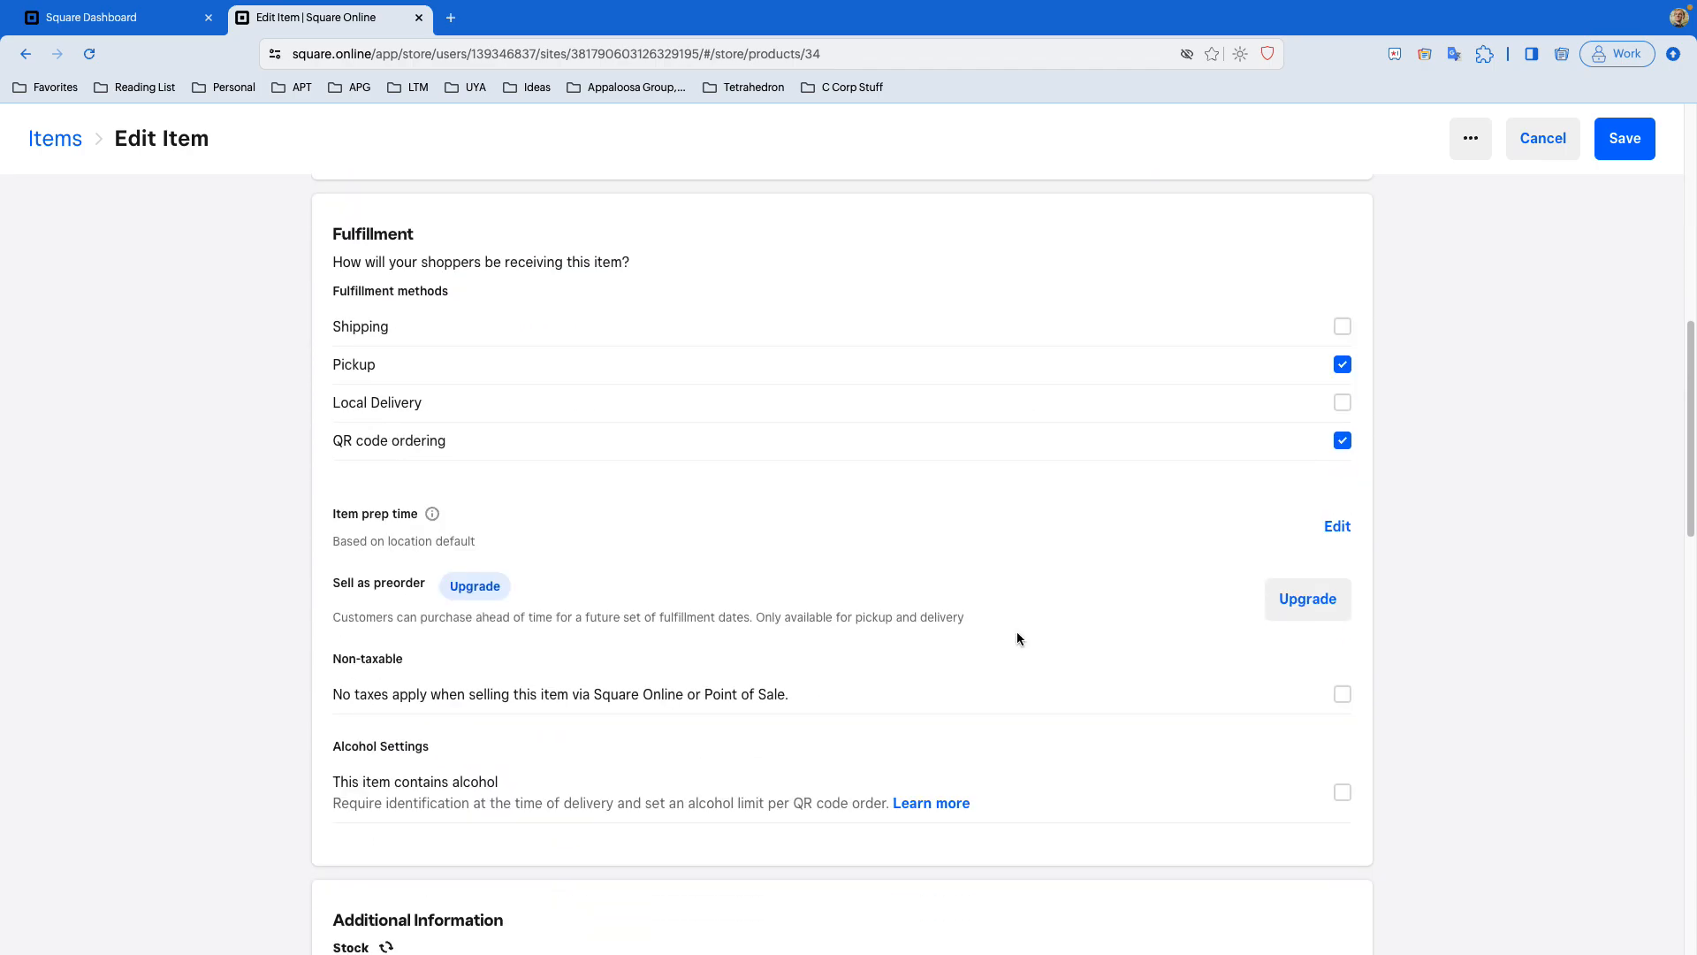
scroll(1016, 632, "down", 10)
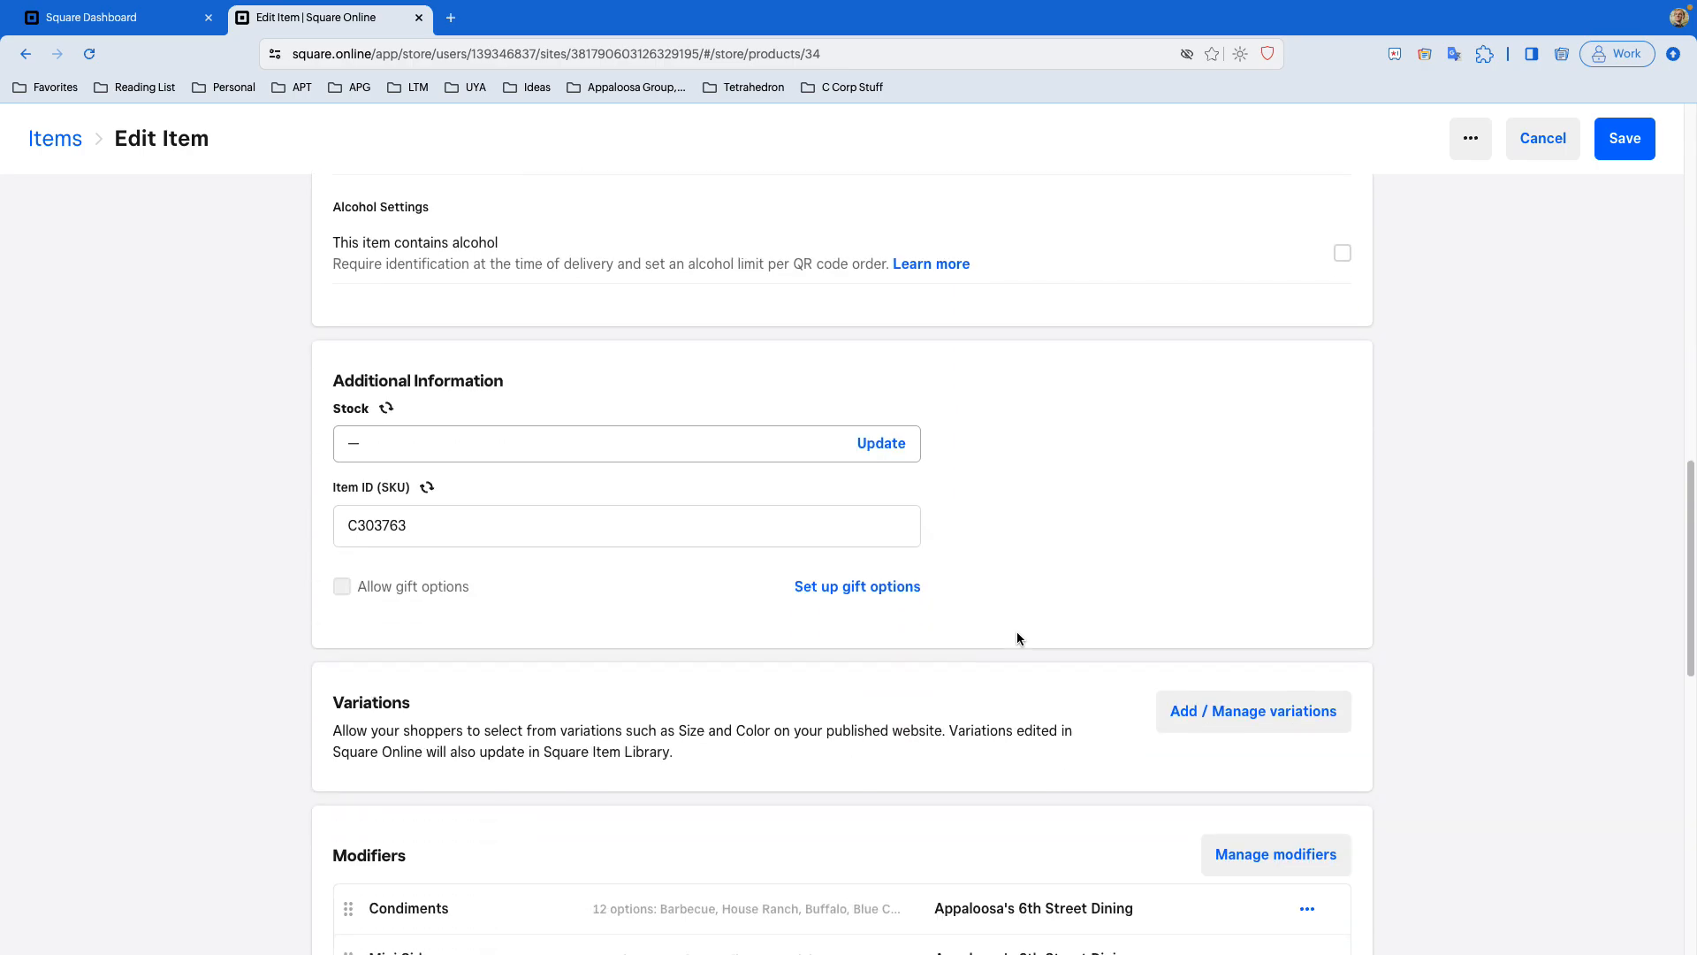
- Scroll through the rest of the item's settings in Square Online and leave the item editor without saving
scroll(1018, 638, "down", 5)
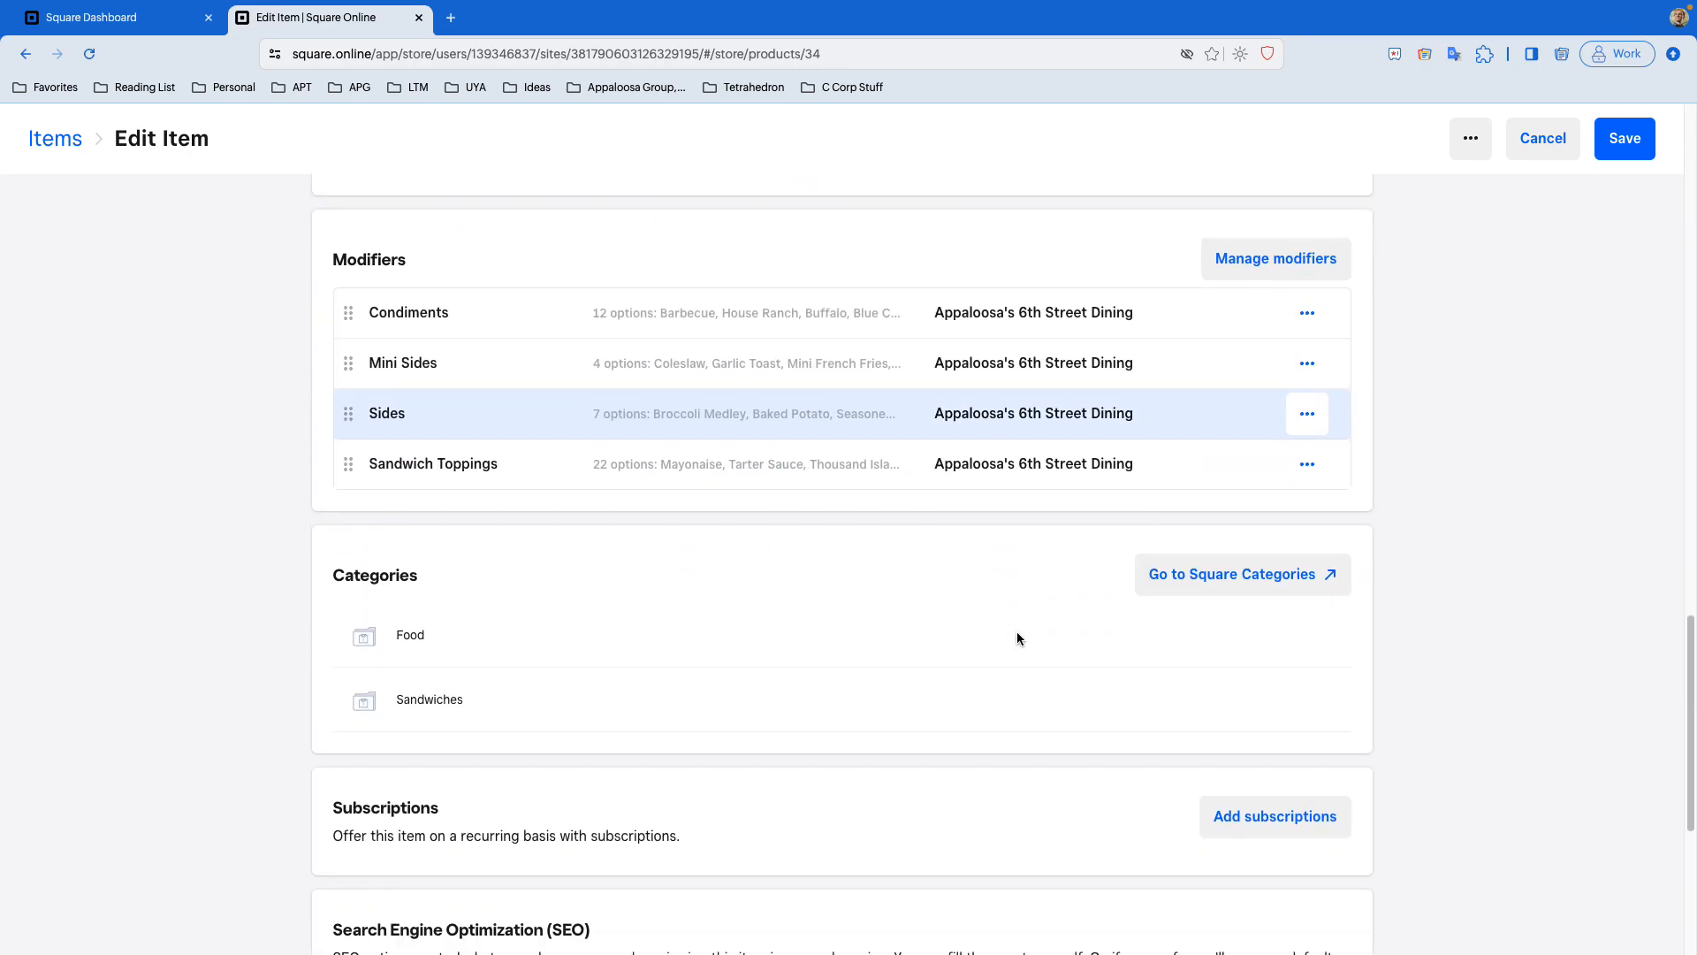
scroll(1016, 638, "down", 1)
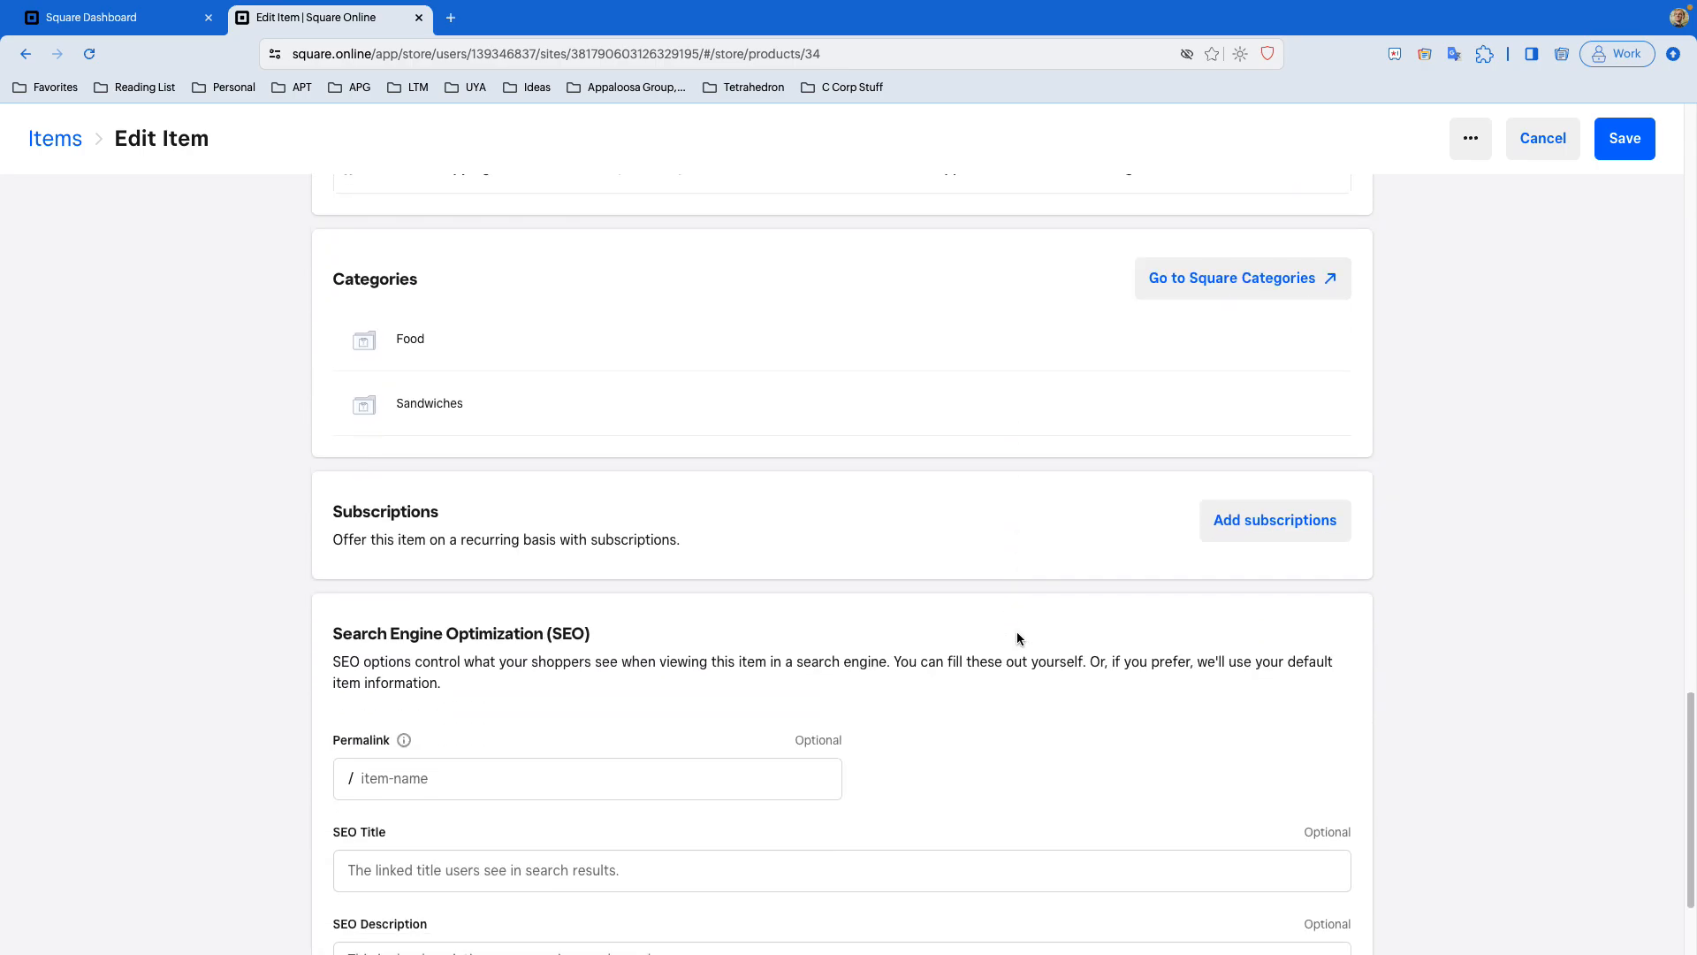
scroll(1017, 633, "down", 2)
scroll(1017, 633, "up", 20)
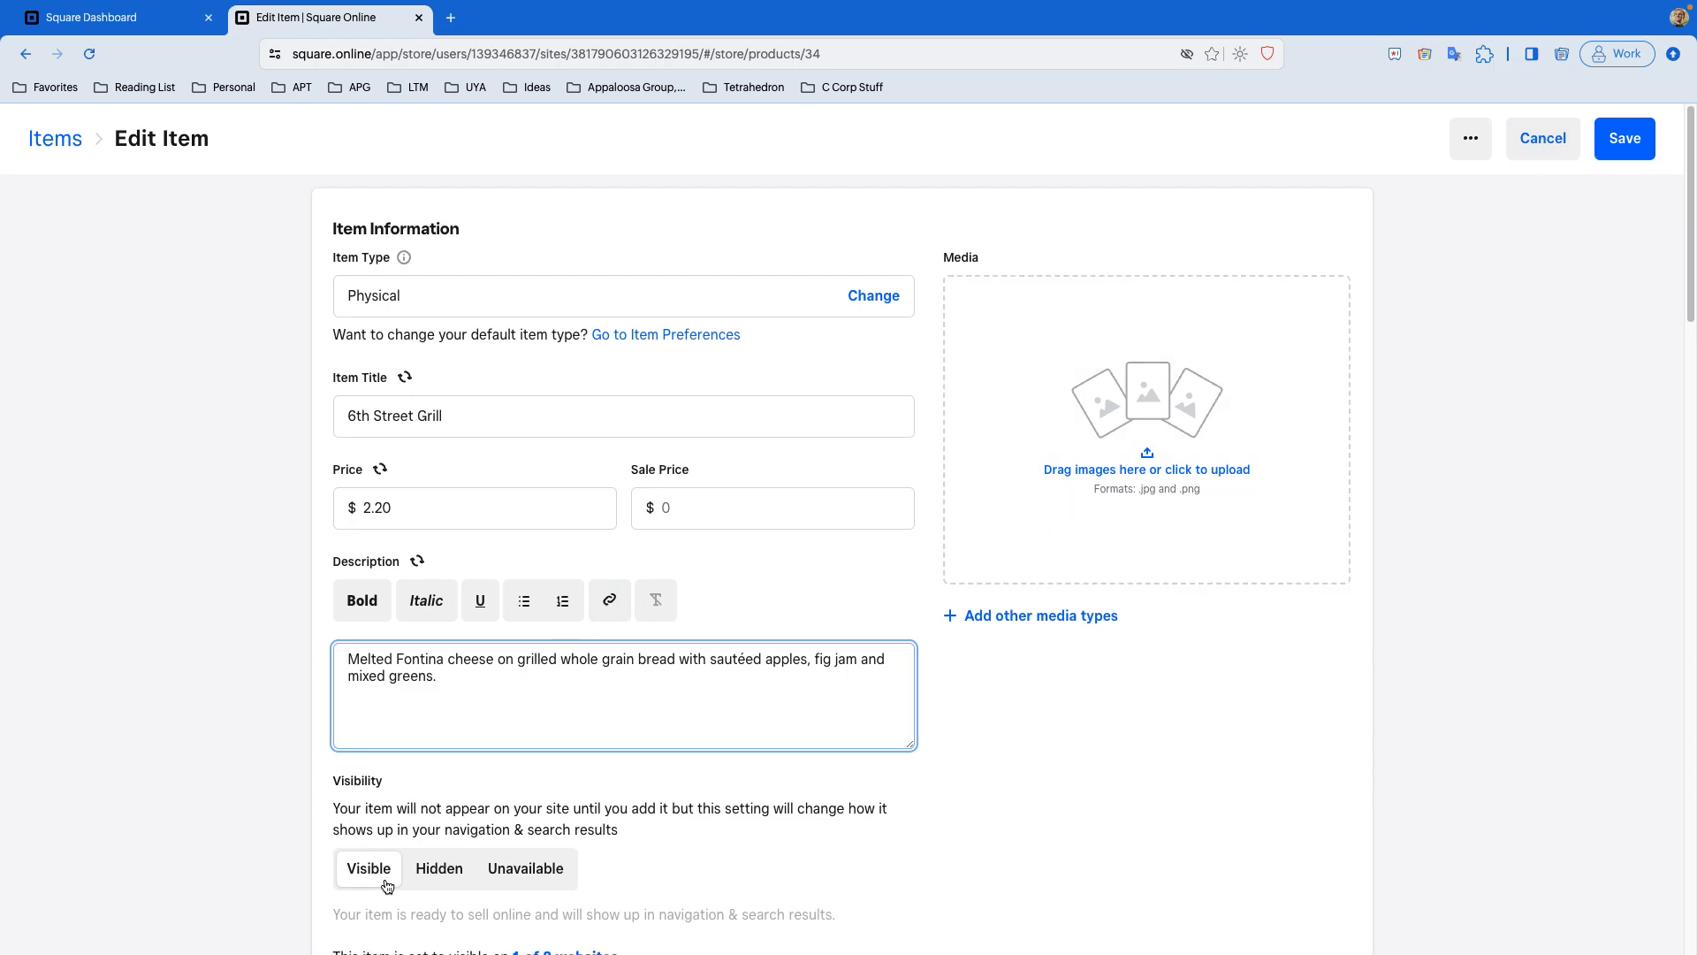
left_click(1524, 152)
left_click(901, 329)
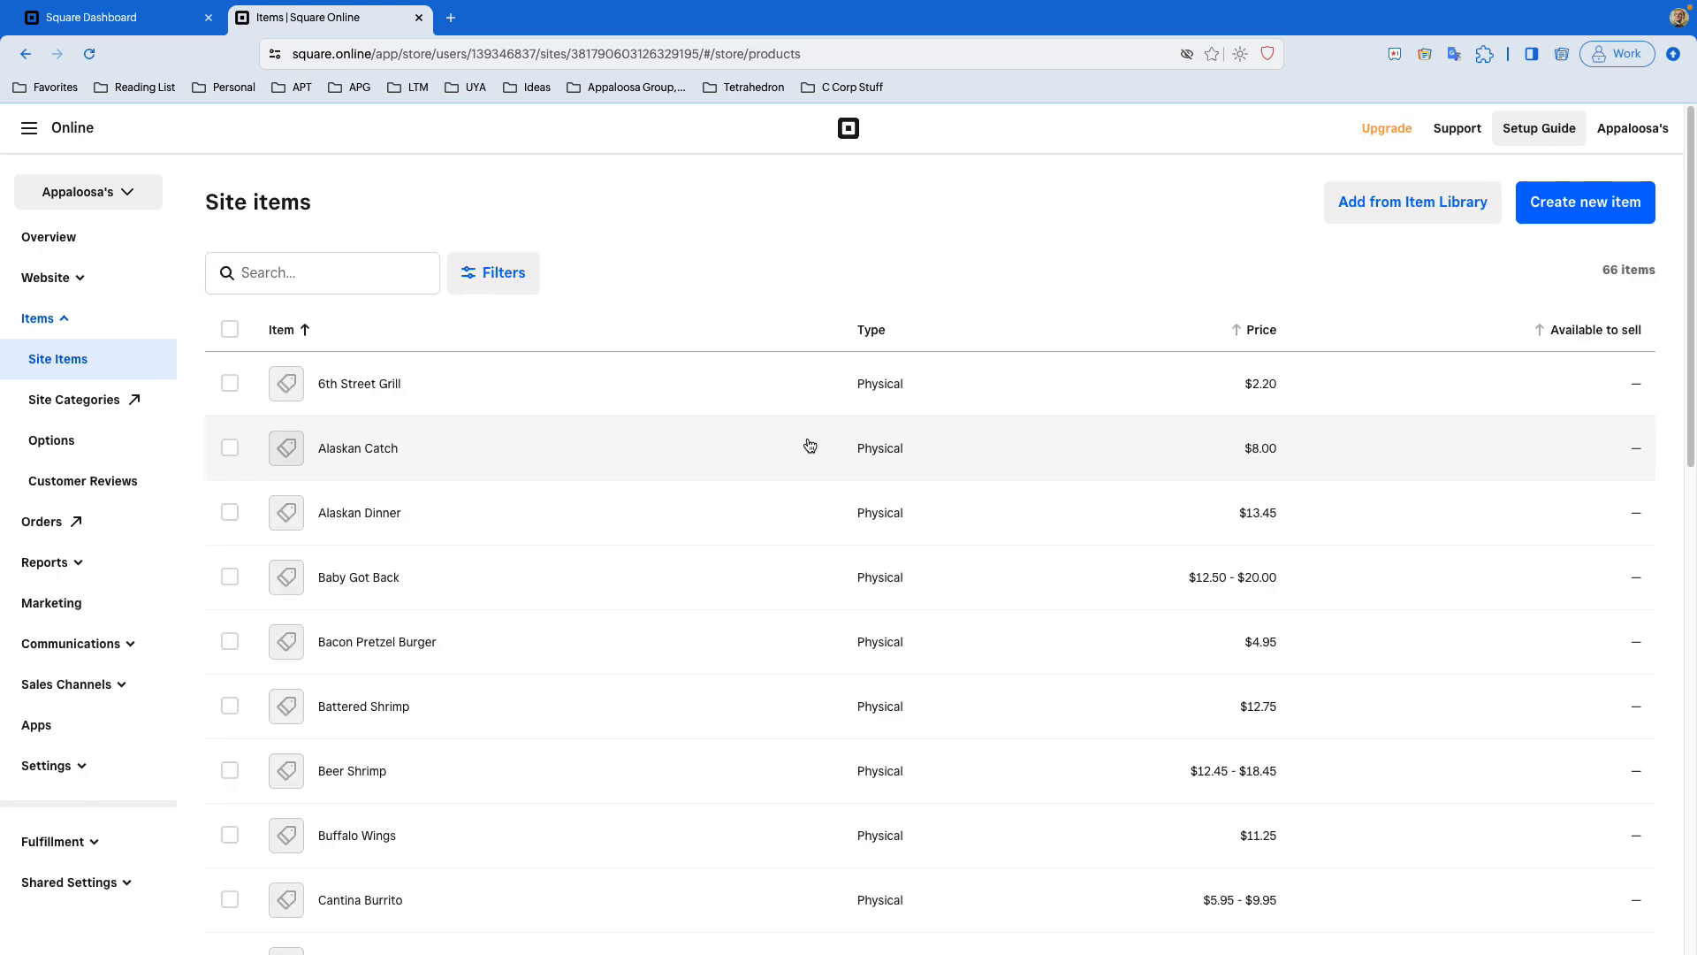
- Select 6th Street Grill in the site items list and open its Edit actions
left_click(230, 383)
left_click(1625, 286)
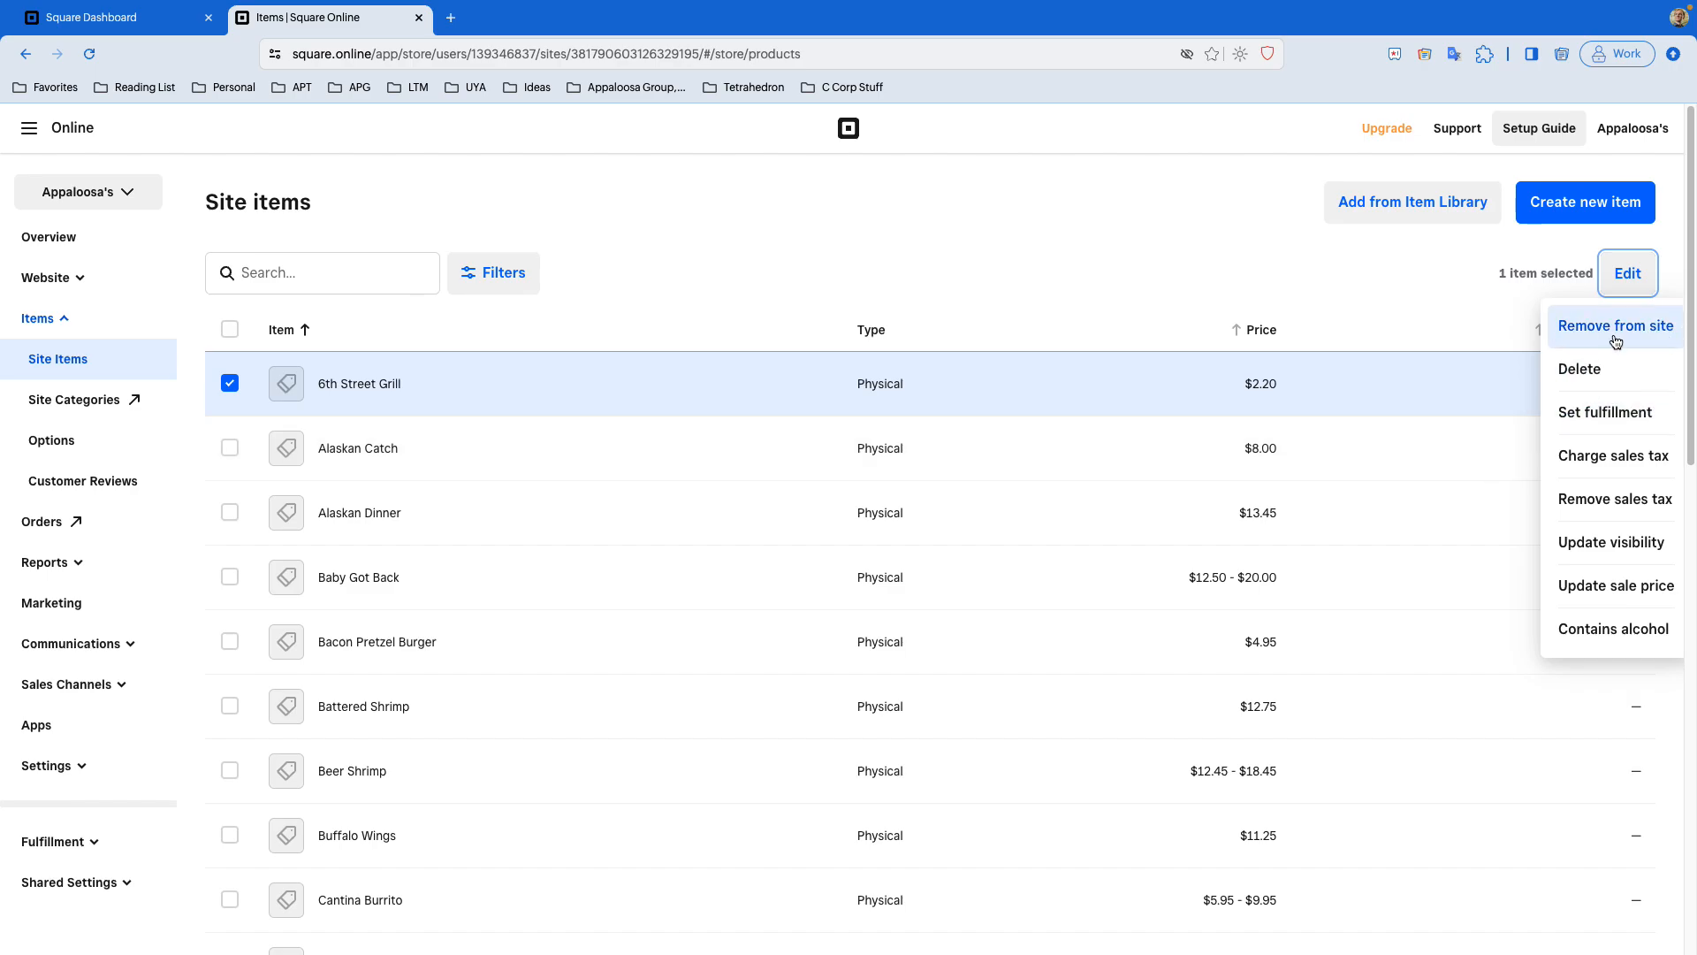
- In the Square Dashboard tab, open 6th Street Grill from the item library and go to its Where it's sold section
left_click(124, 19)
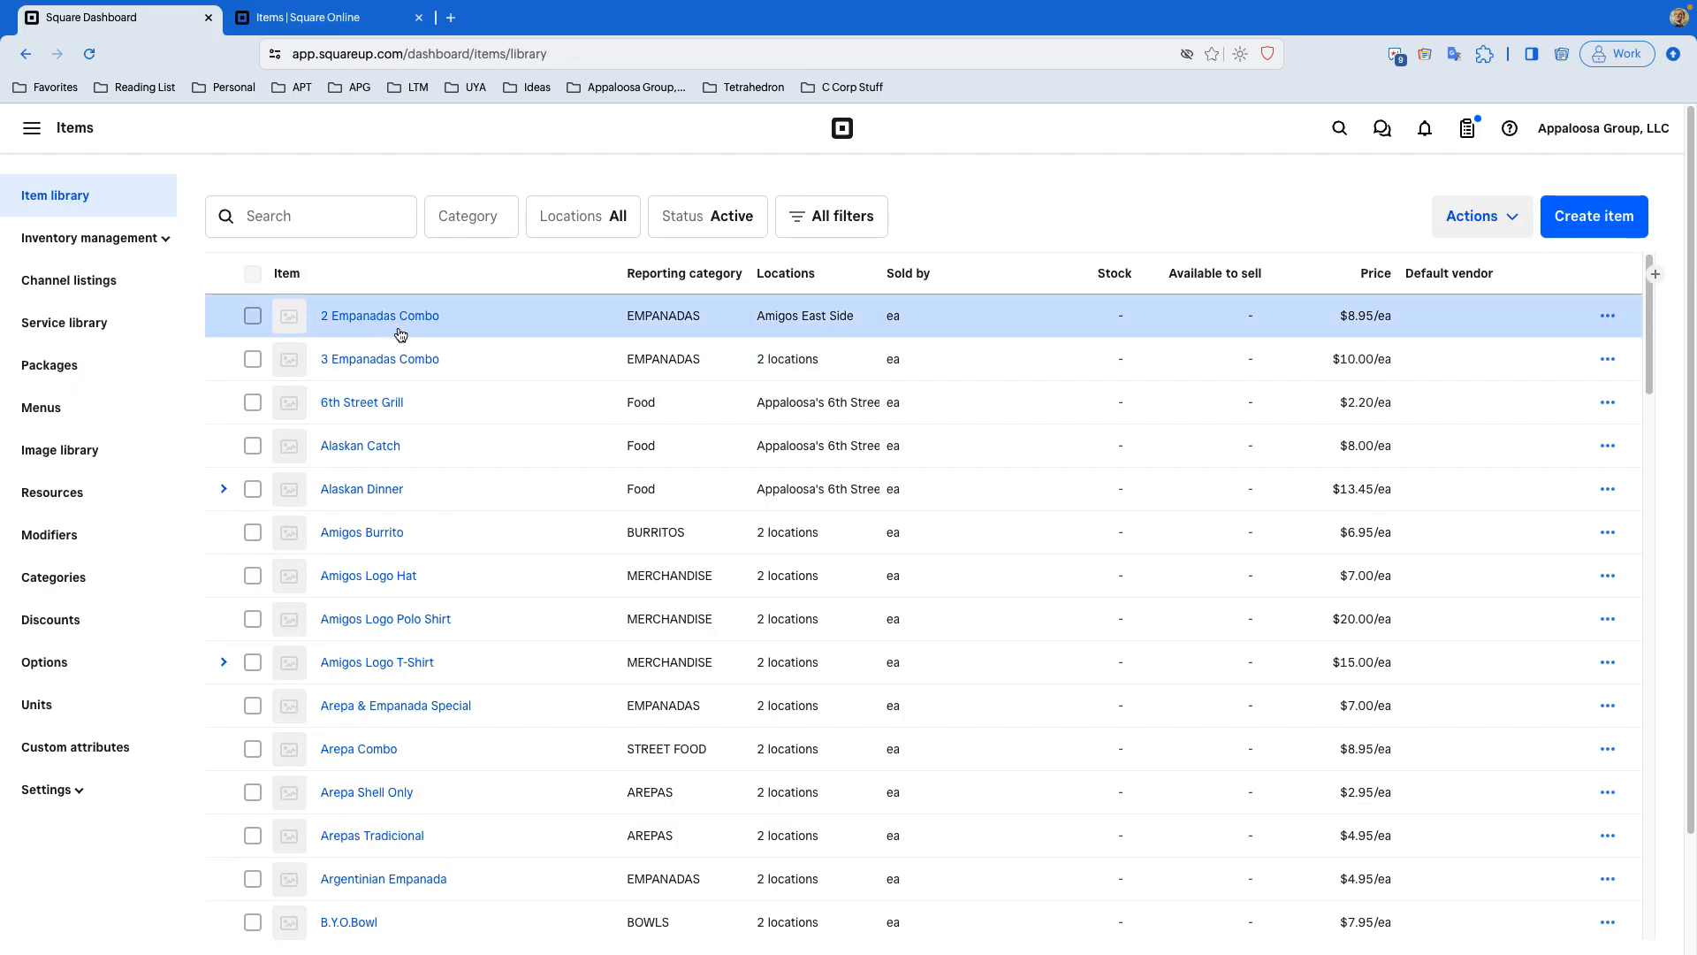
left_click(412, 400)
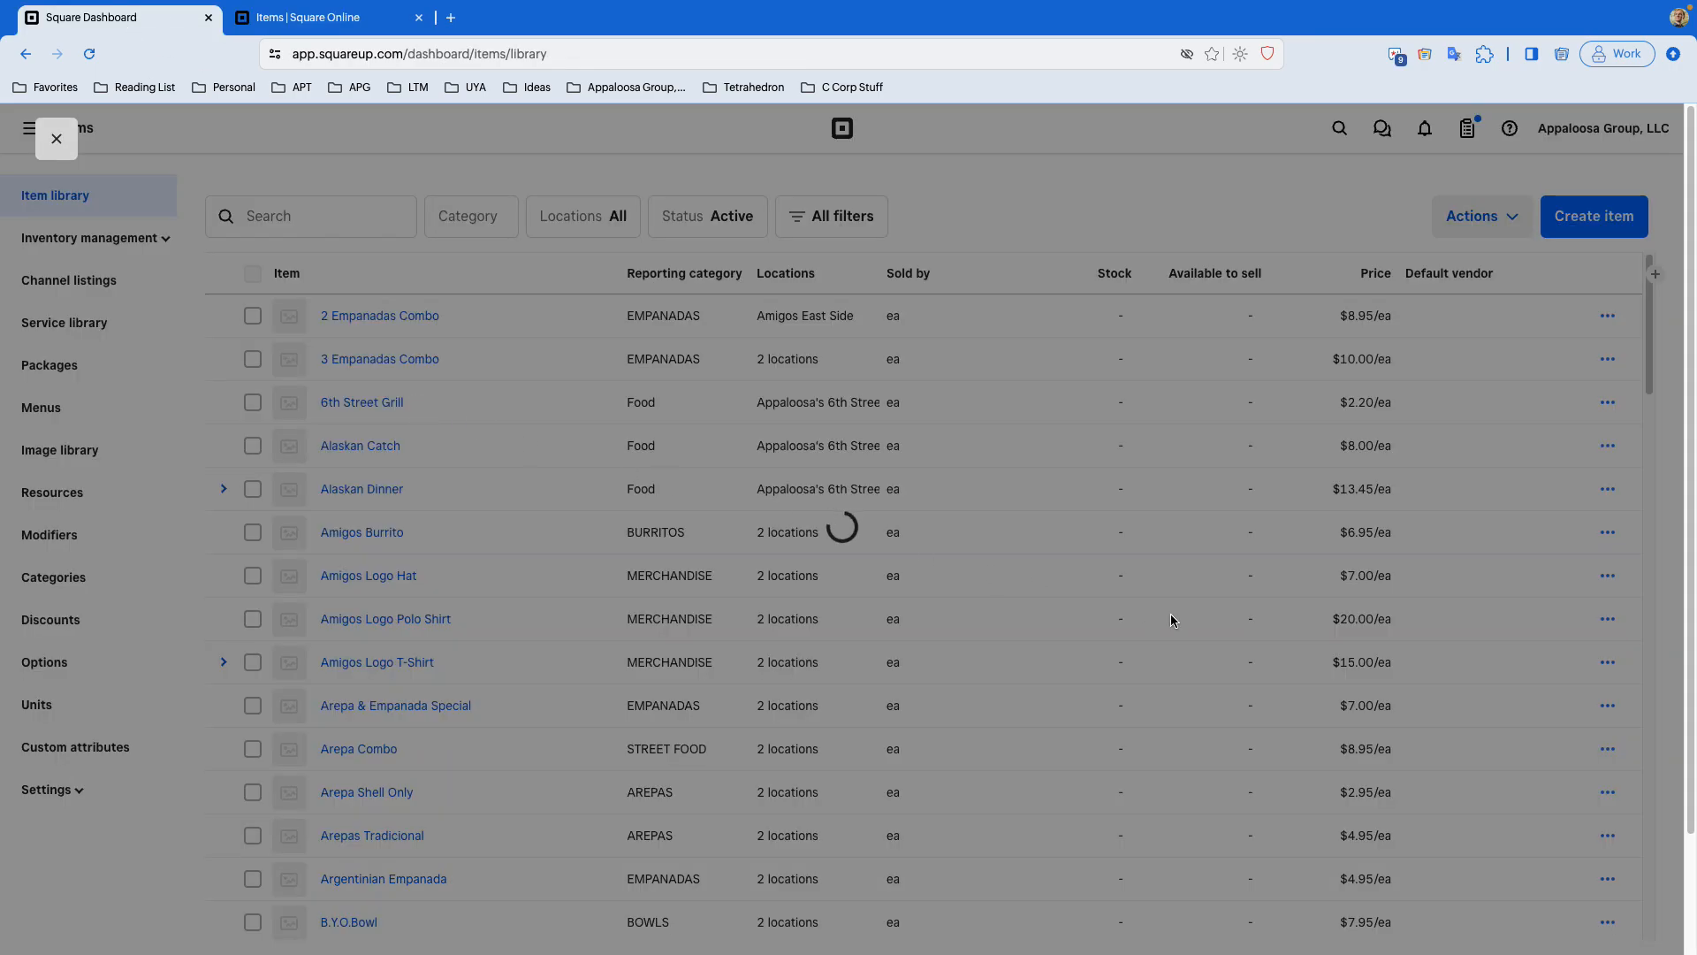
scroll(1196, 625, "down", 20)
scroll(1212, 610, "down", 17)
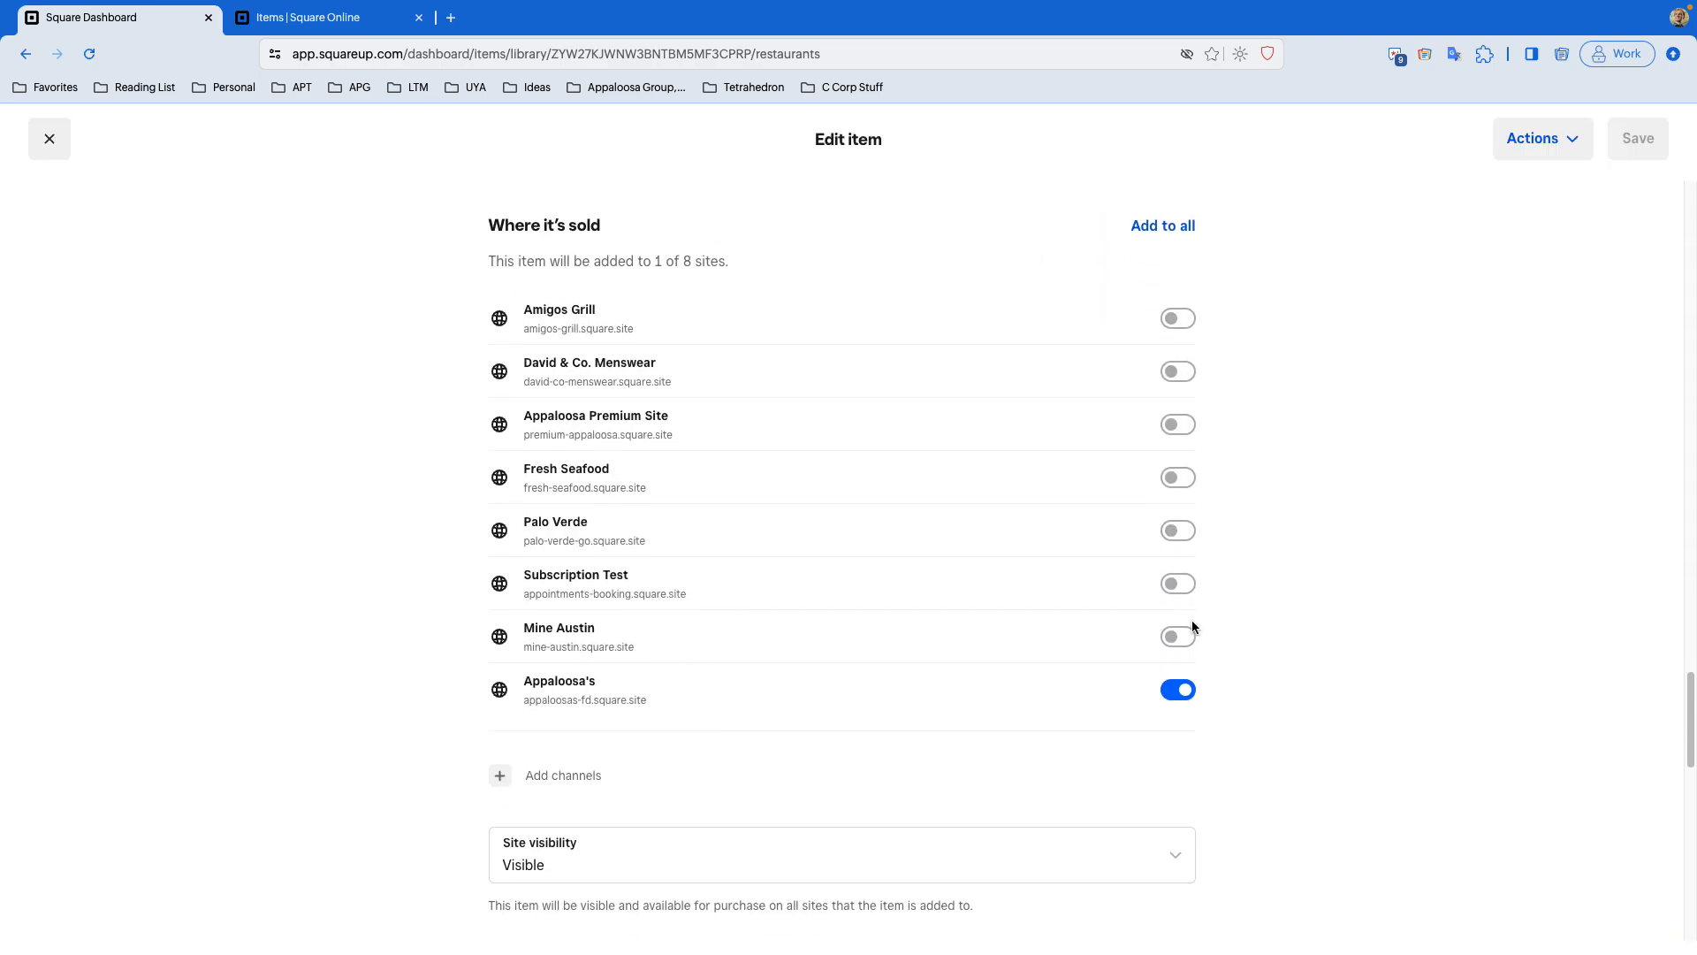
- Compare the Square Online Edit actions for the selected item with the dashboard's per-site toggles
left_click(304, 18)
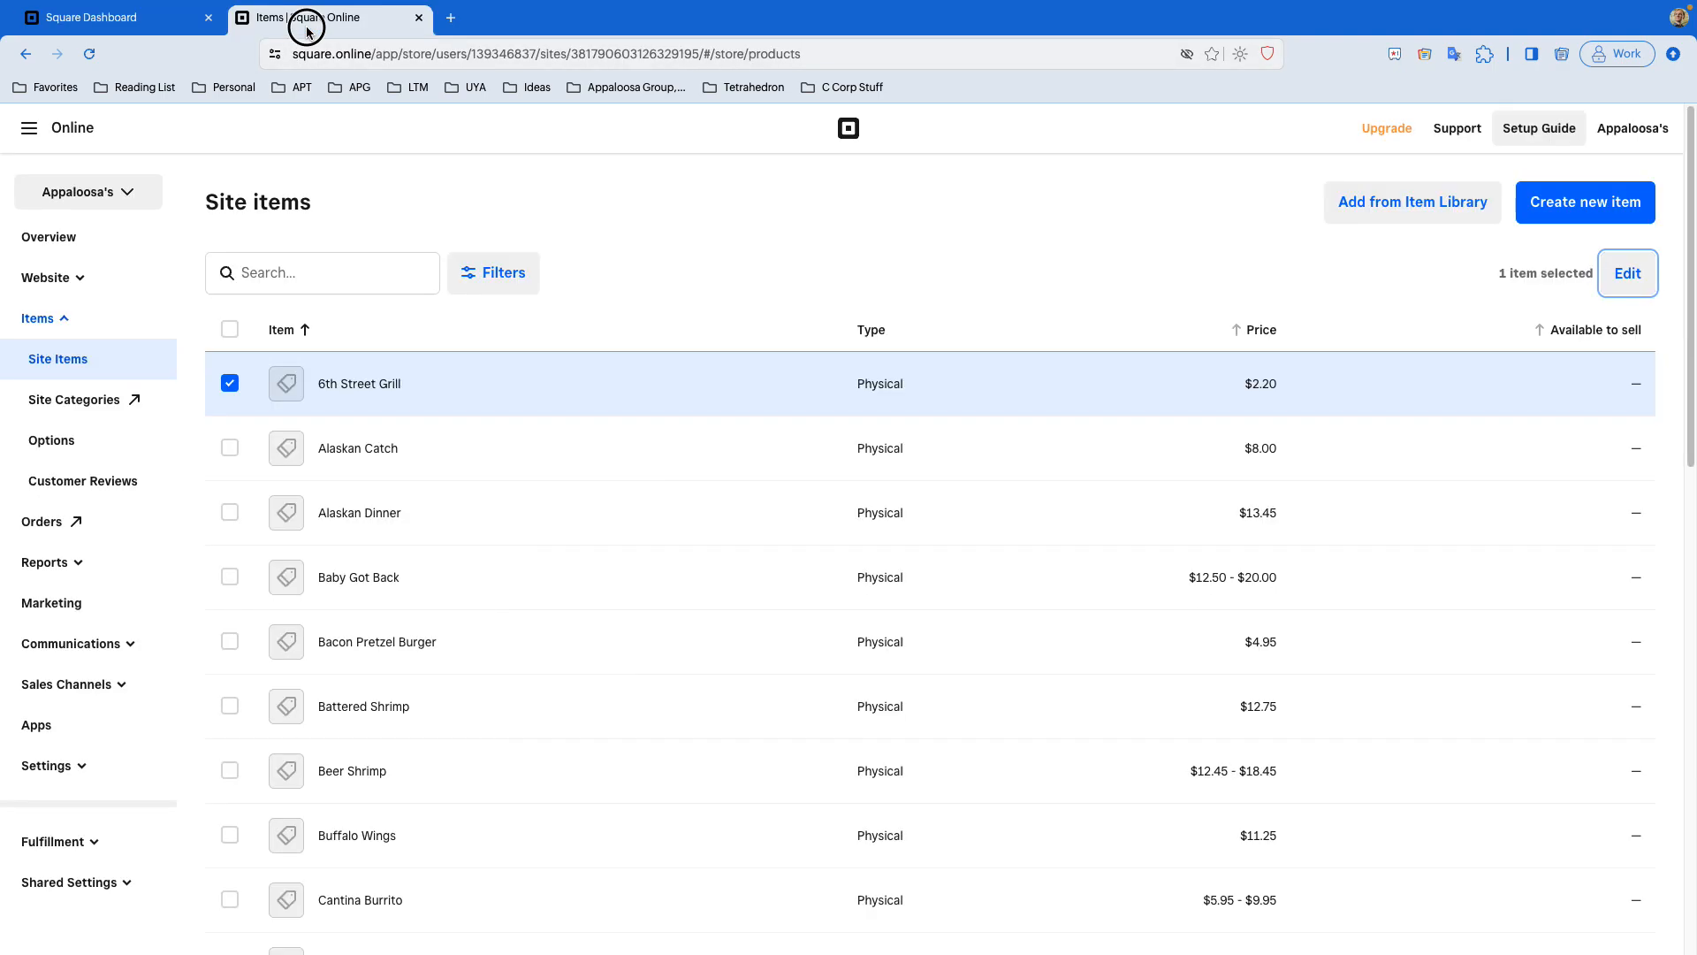
left_click(1605, 288)
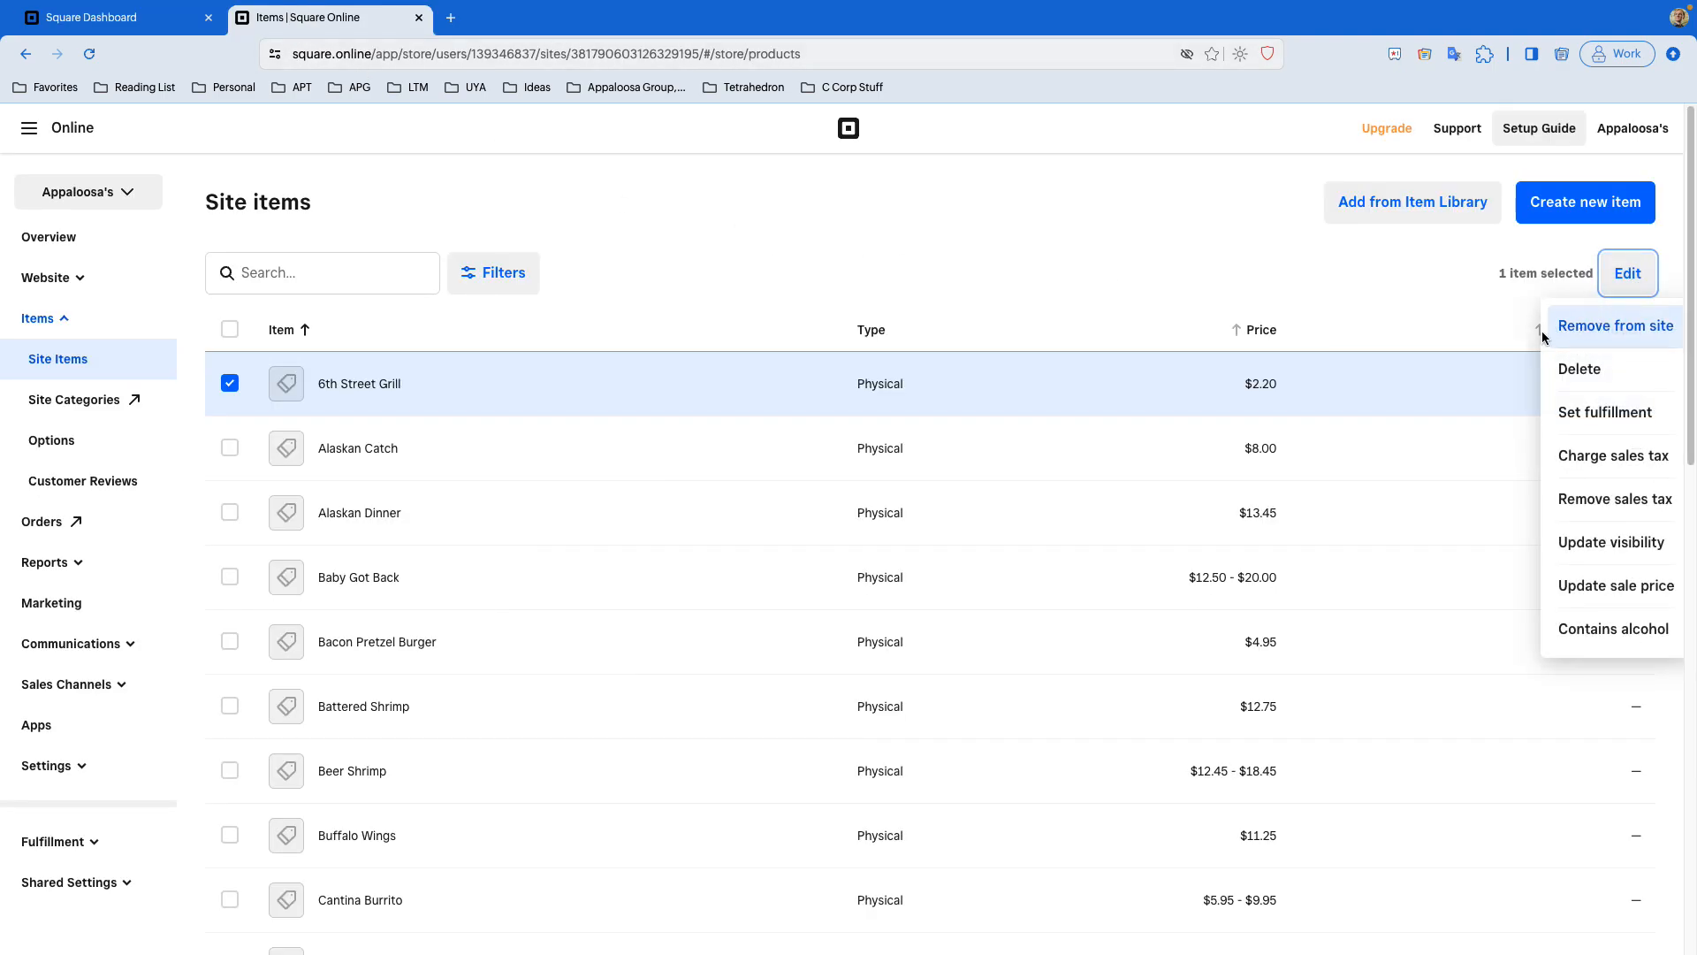
left_click(192, 24)
left_click(1190, 590)
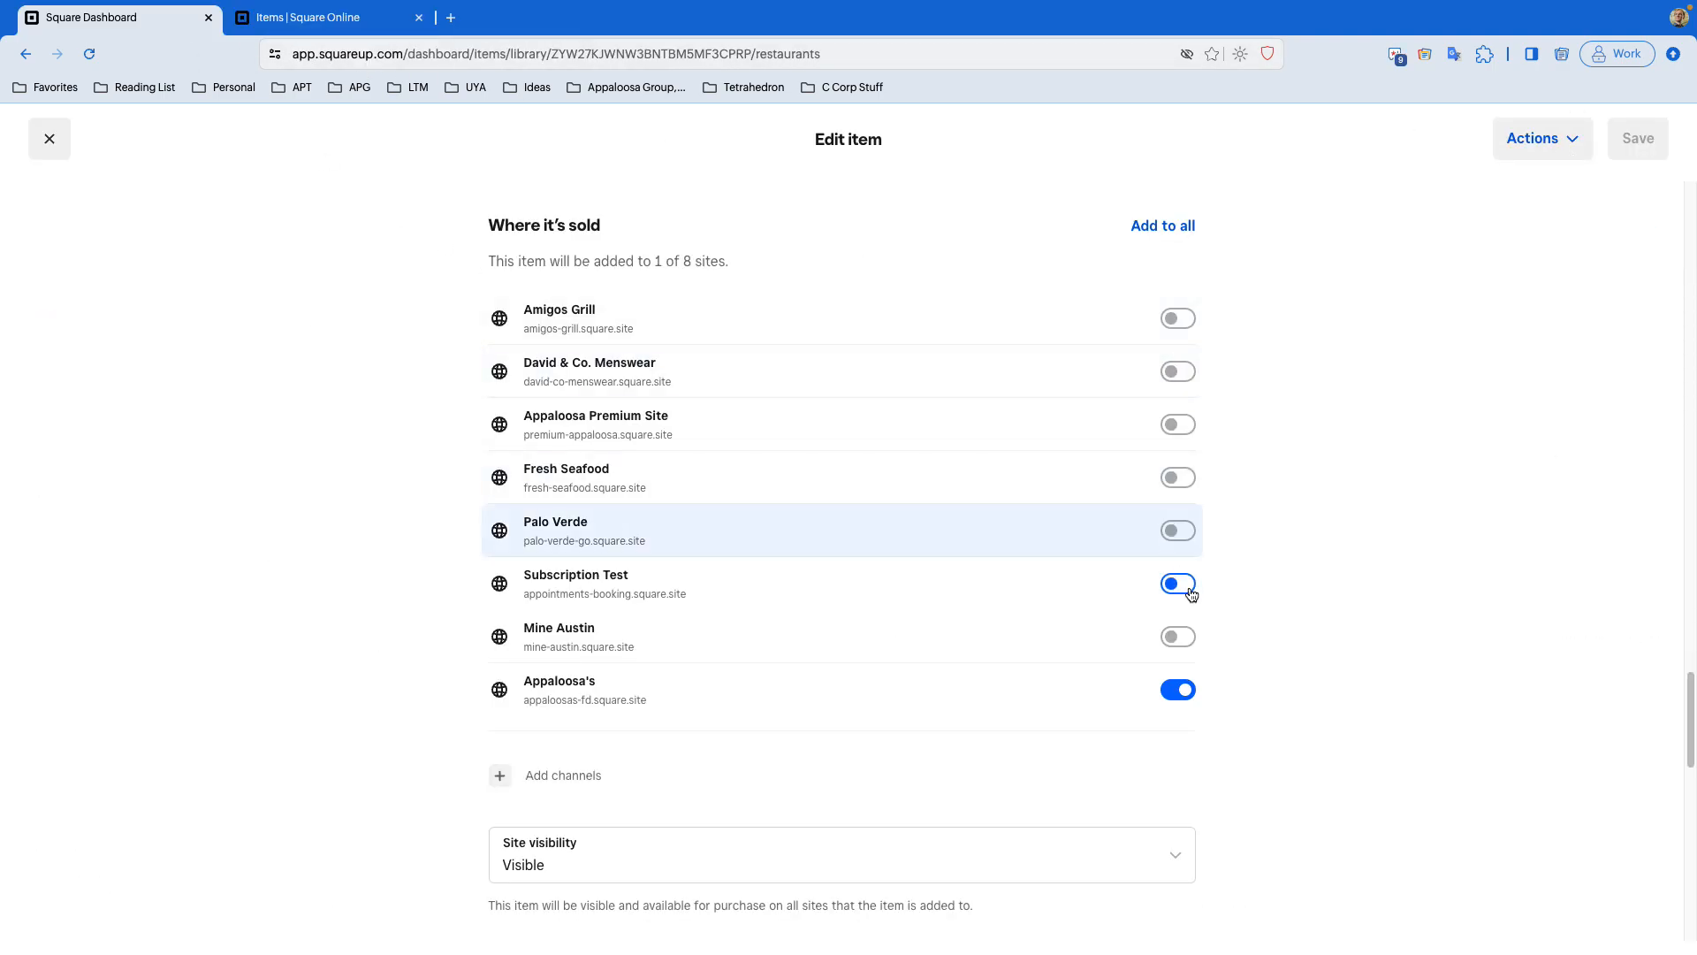
- Toggle the item's Appalooosa's site off and back on
left_click(1181, 690)
left_click(1181, 690)
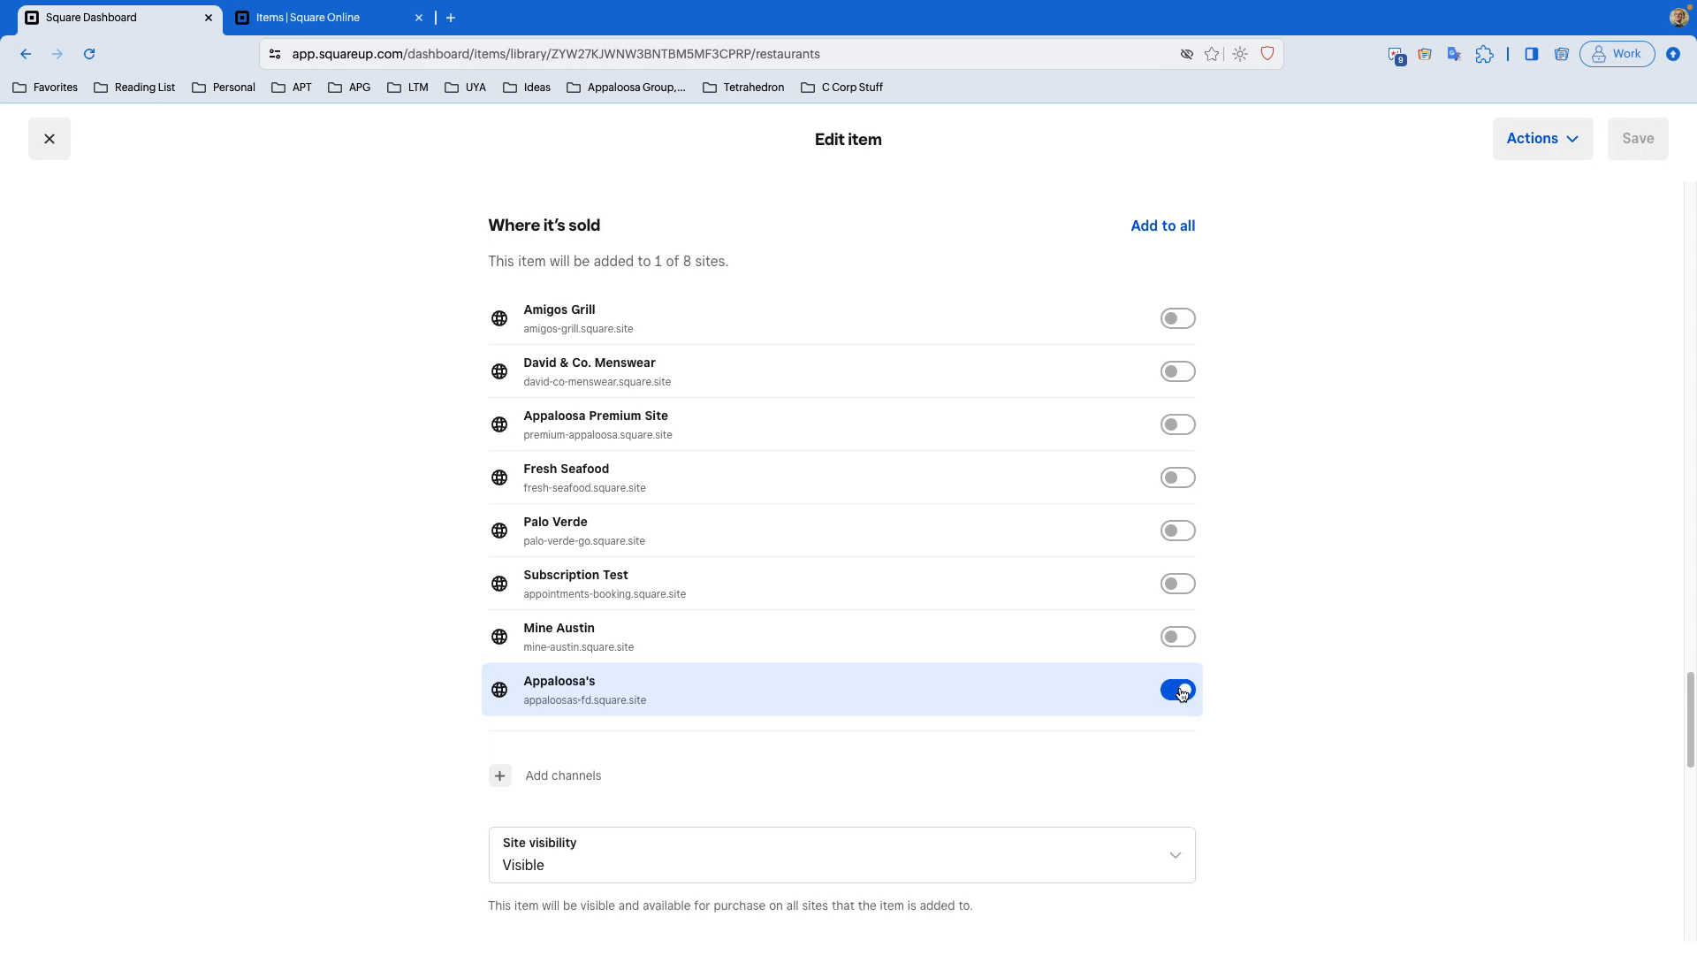
left_click(1181, 690)
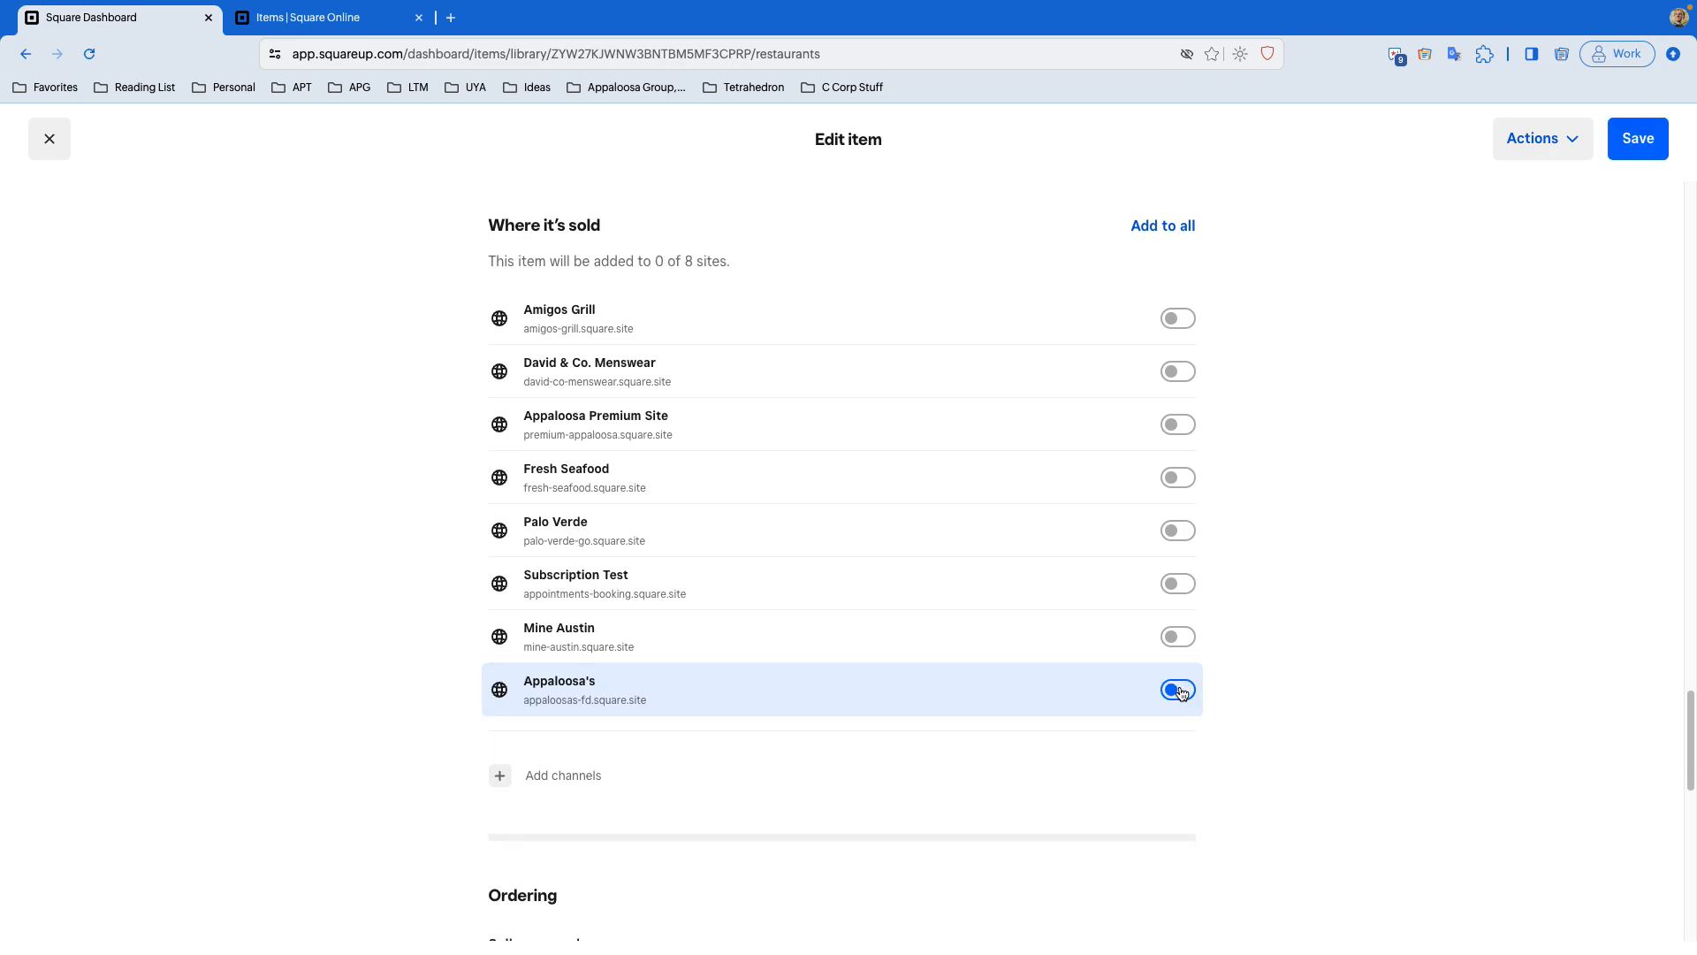
left_click(1181, 691)
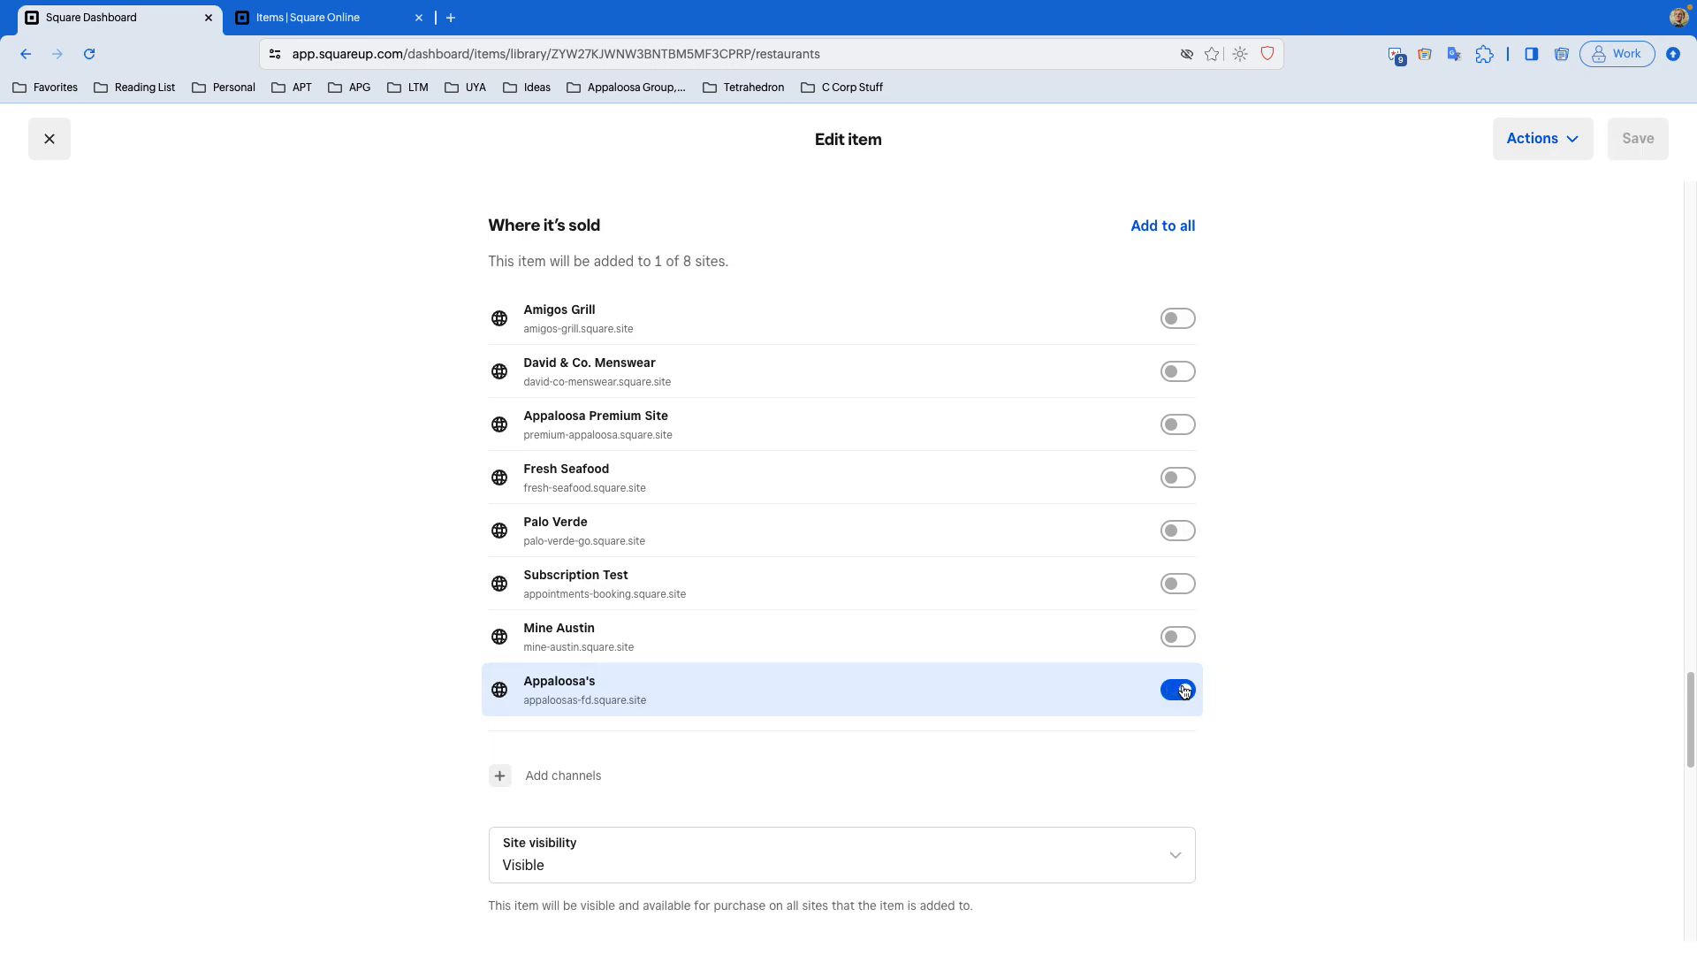
- Check the item's Site visibility options and close the dashboard item editor without saving
scroll(1187, 688, "down", 2)
left_click(915, 754)
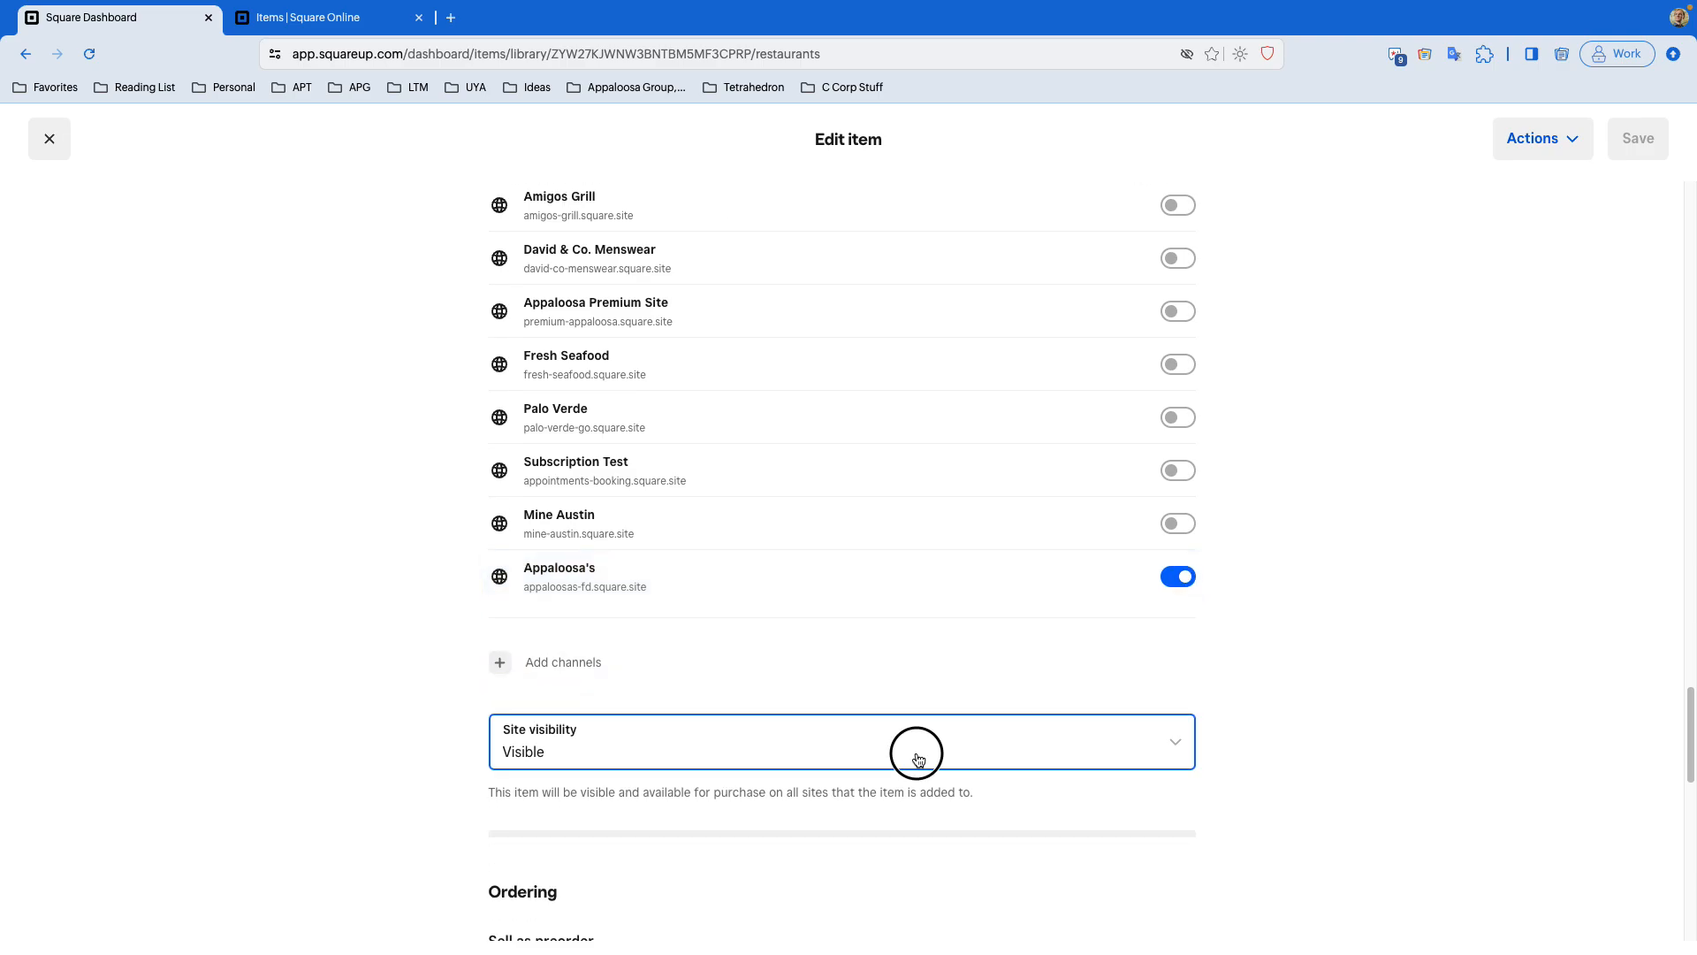
left_click(1333, 672)
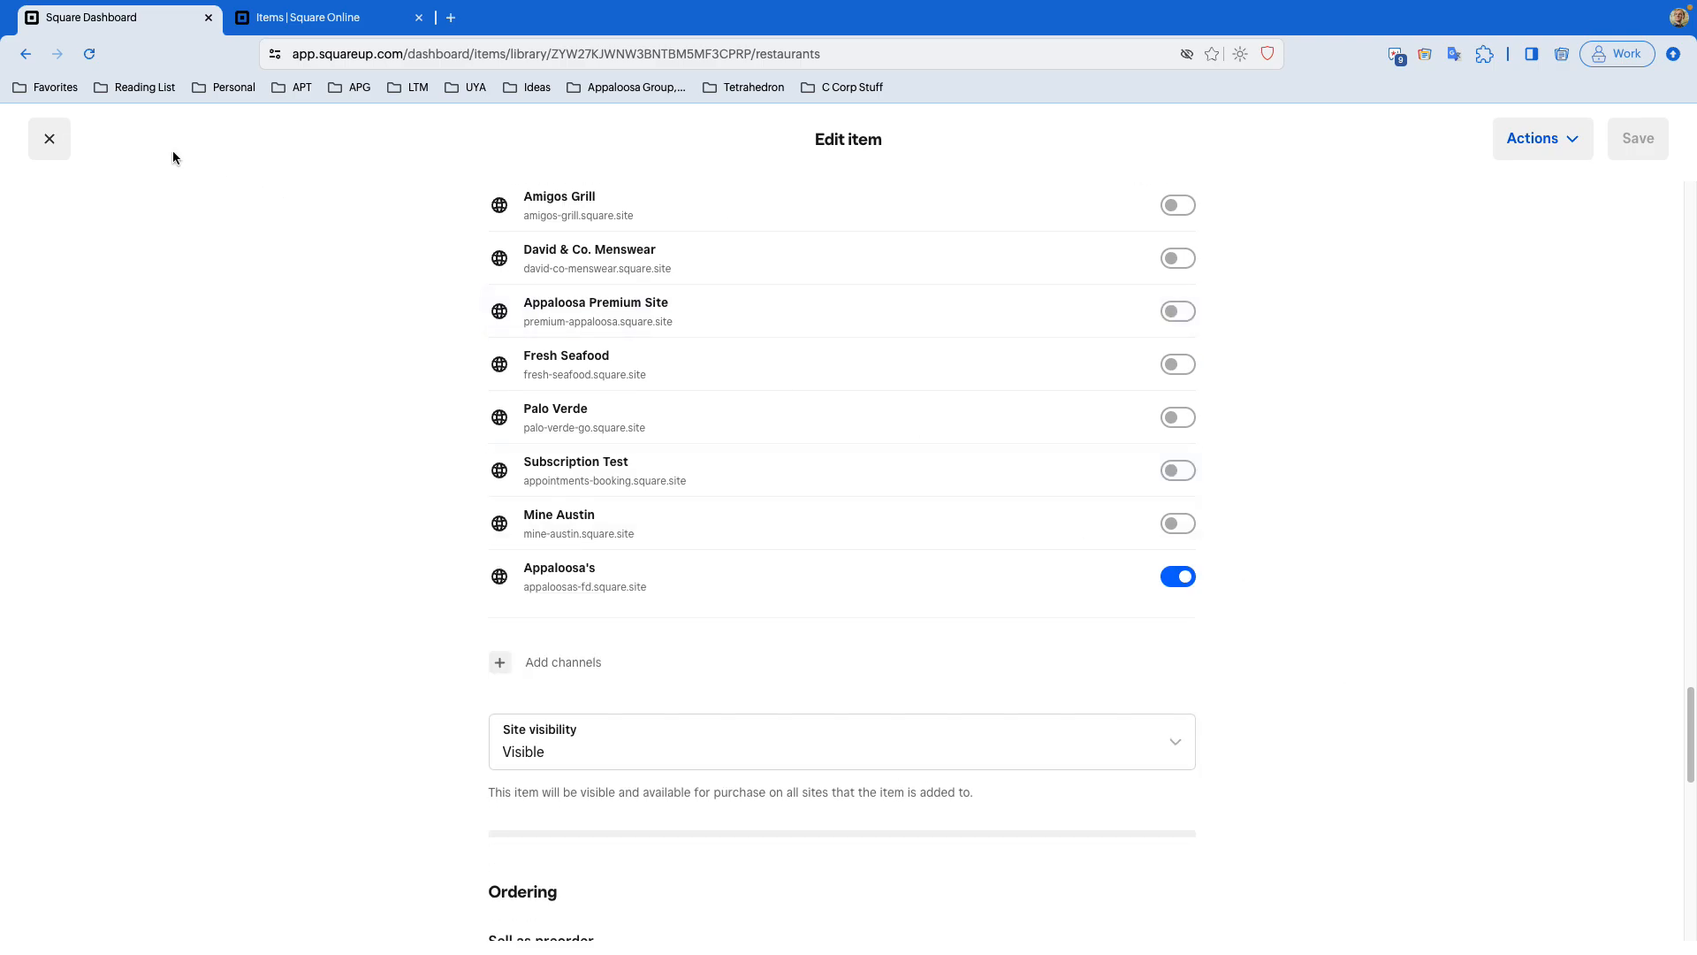
left_click(318, 18)
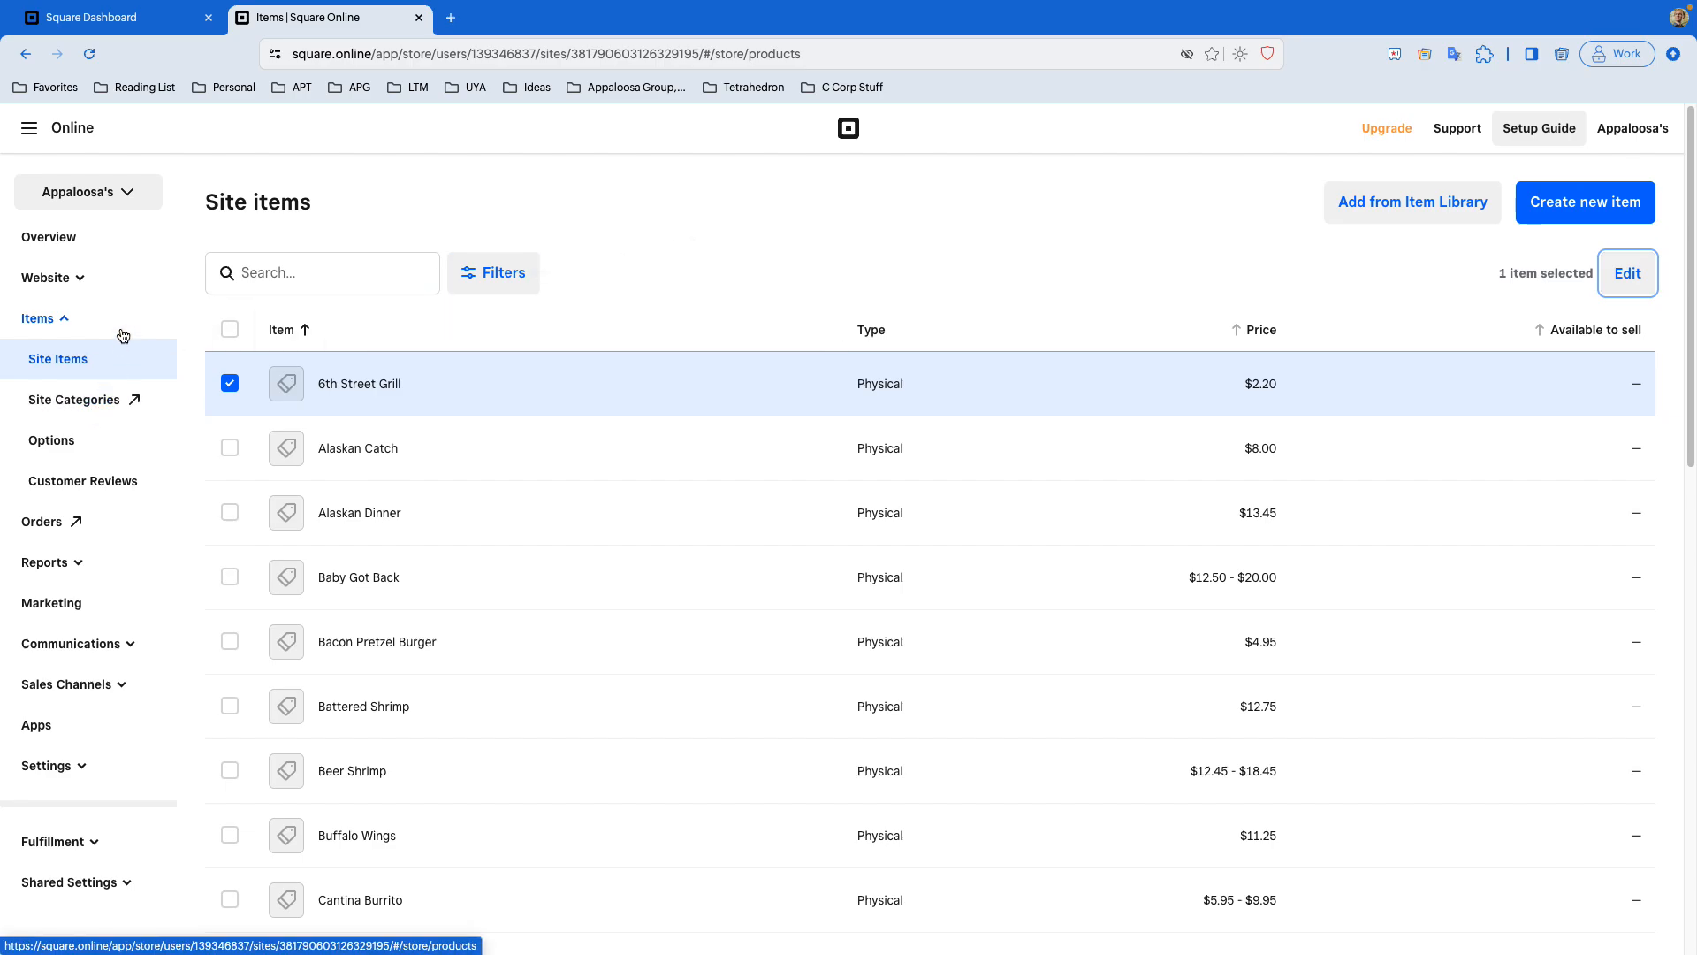
left_click(132, 19)
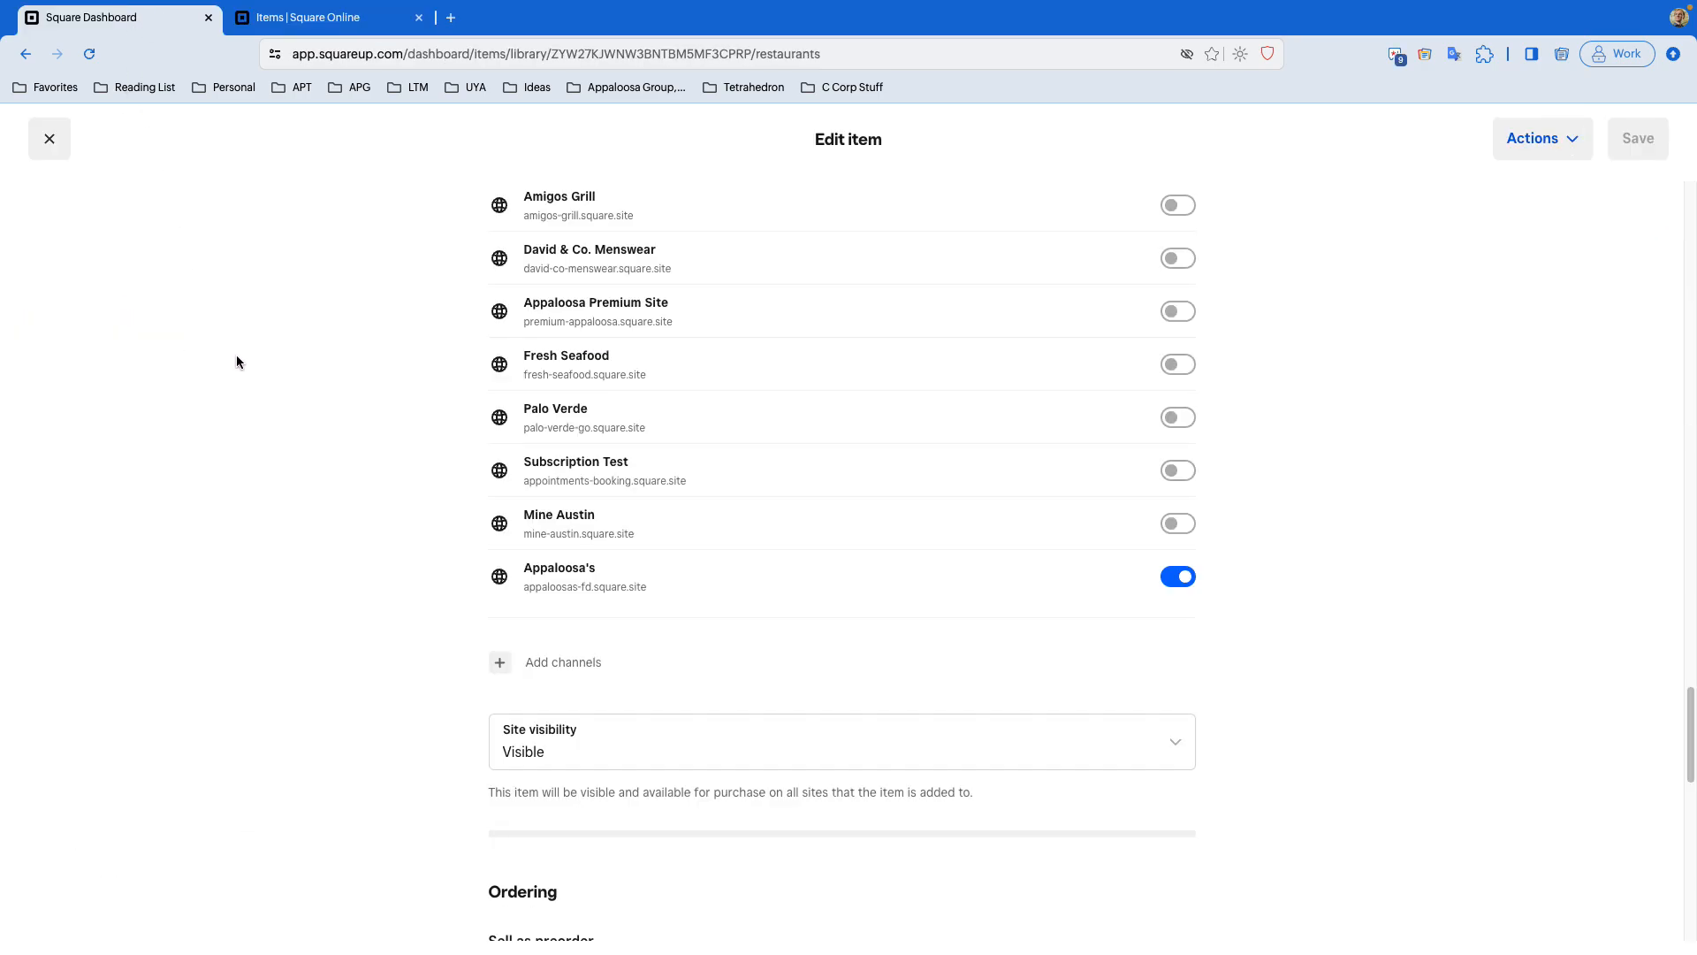
left_click(49, 139)
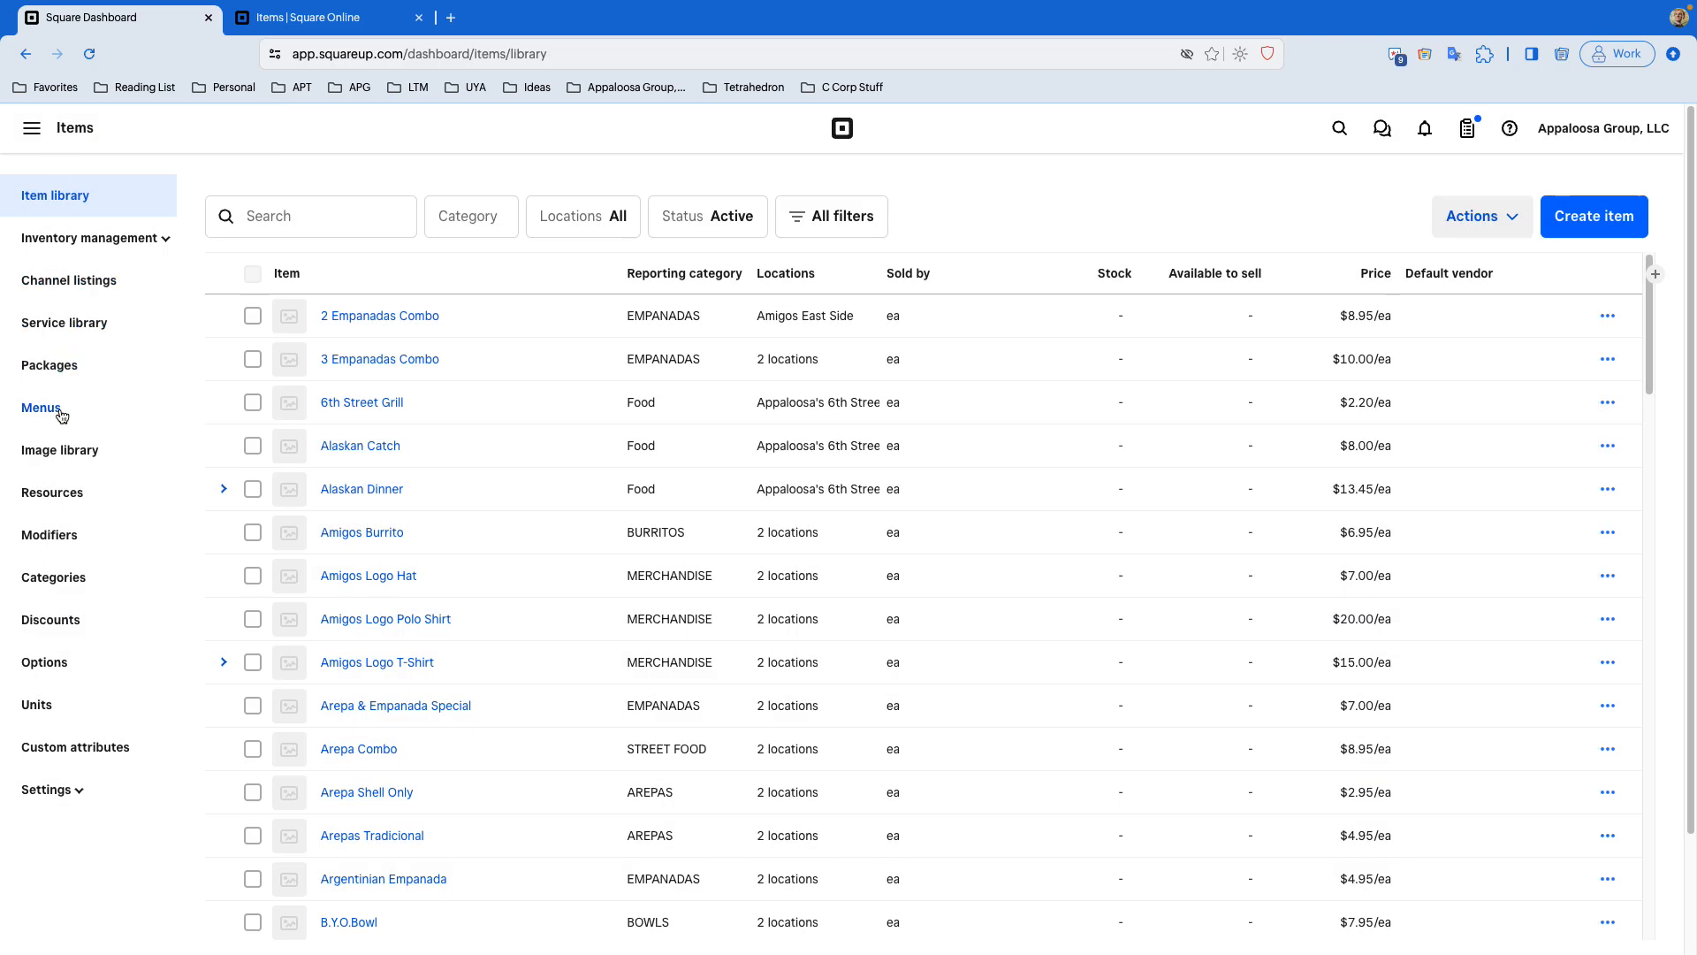
- Open Categories and scroll through the list to examine each category's online visibility
left_click(54, 577)
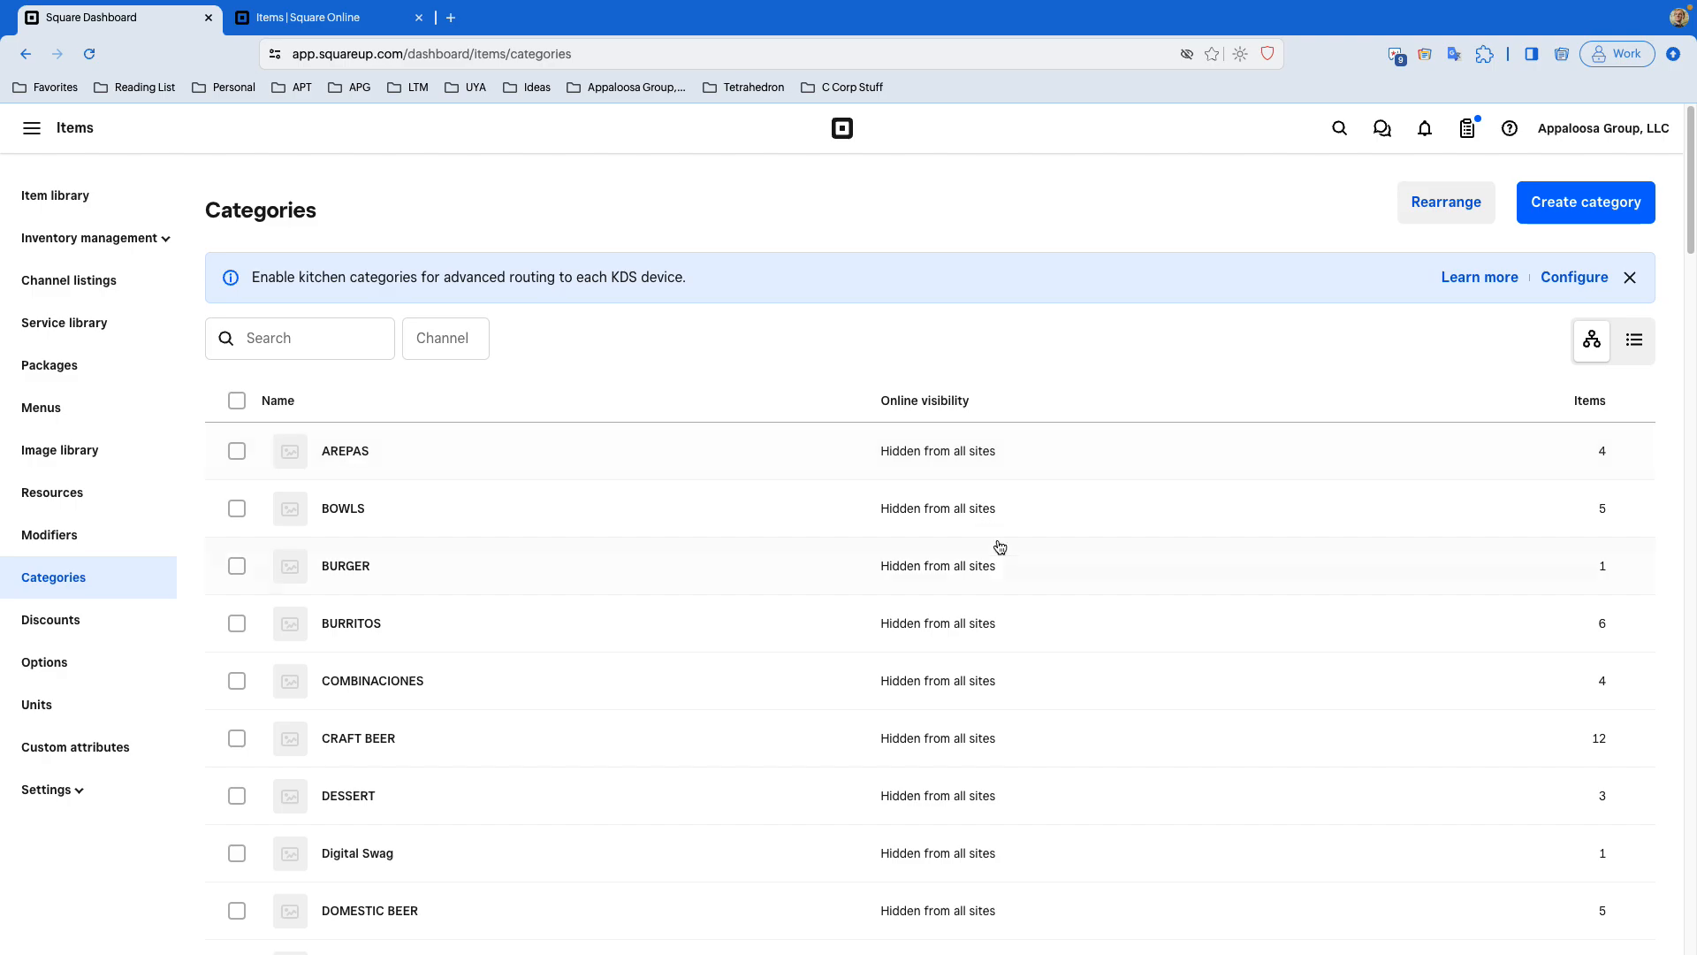
scroll(997, 548, "down", 15)
scroll(996, 548, "down", 10)
scroll(996, 548, "up", 4)
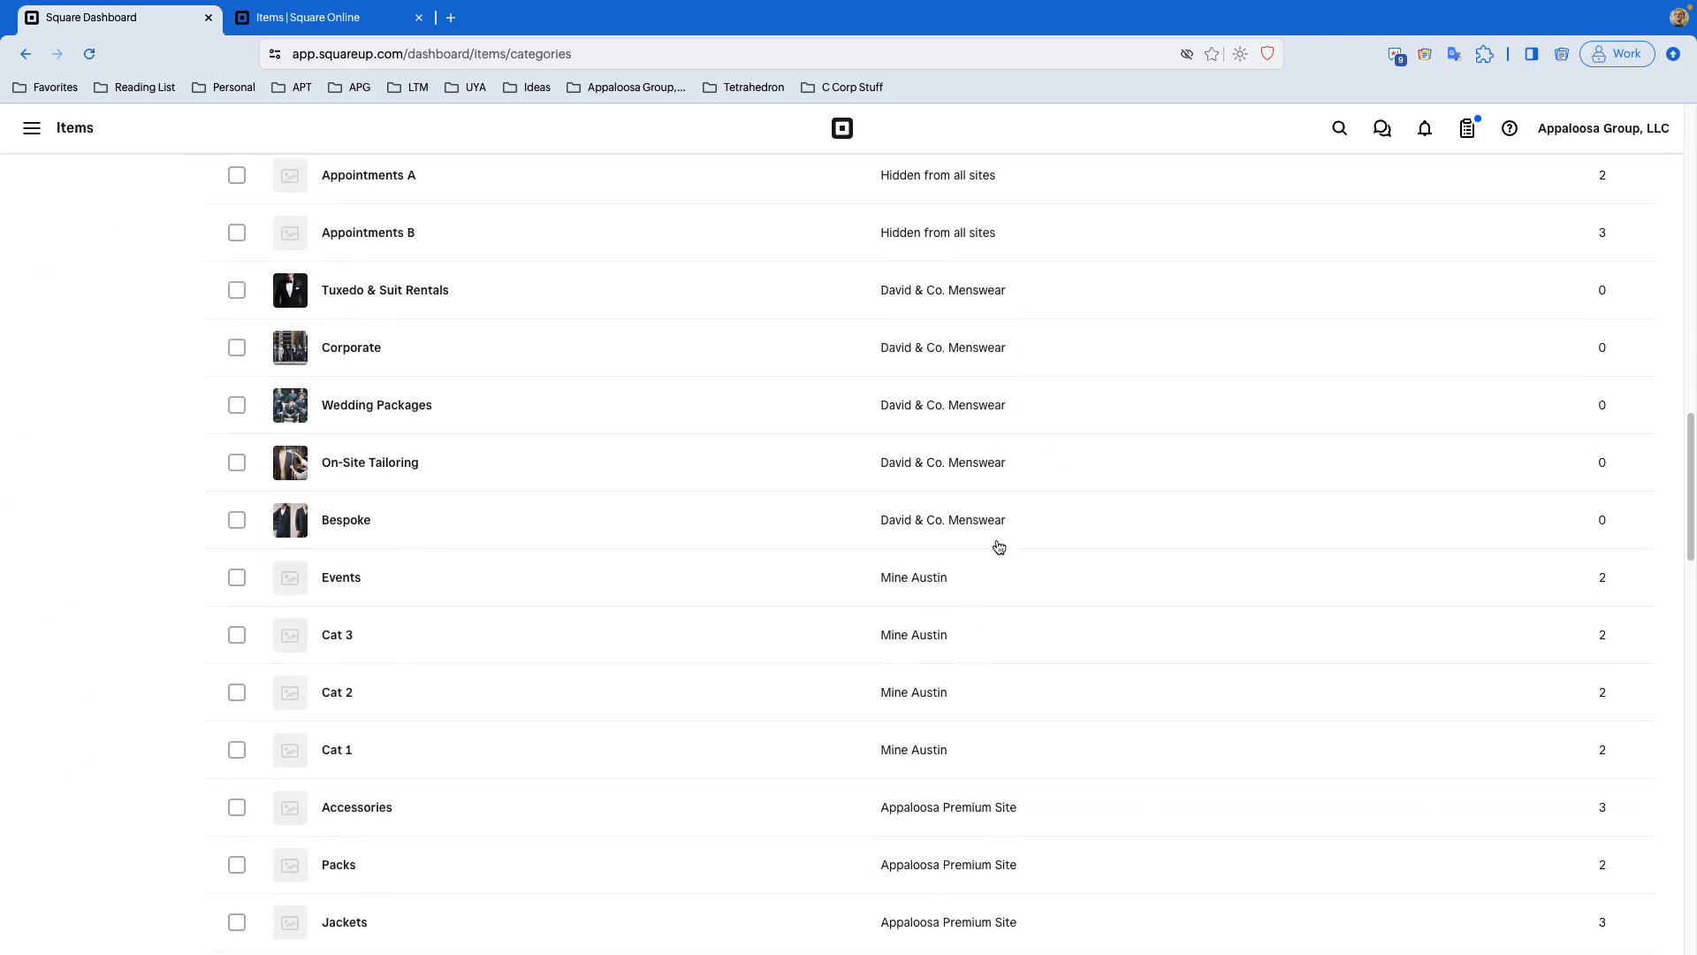
scroll(937, 477, "down", 13)
scroll(927, 491, "down", 20)
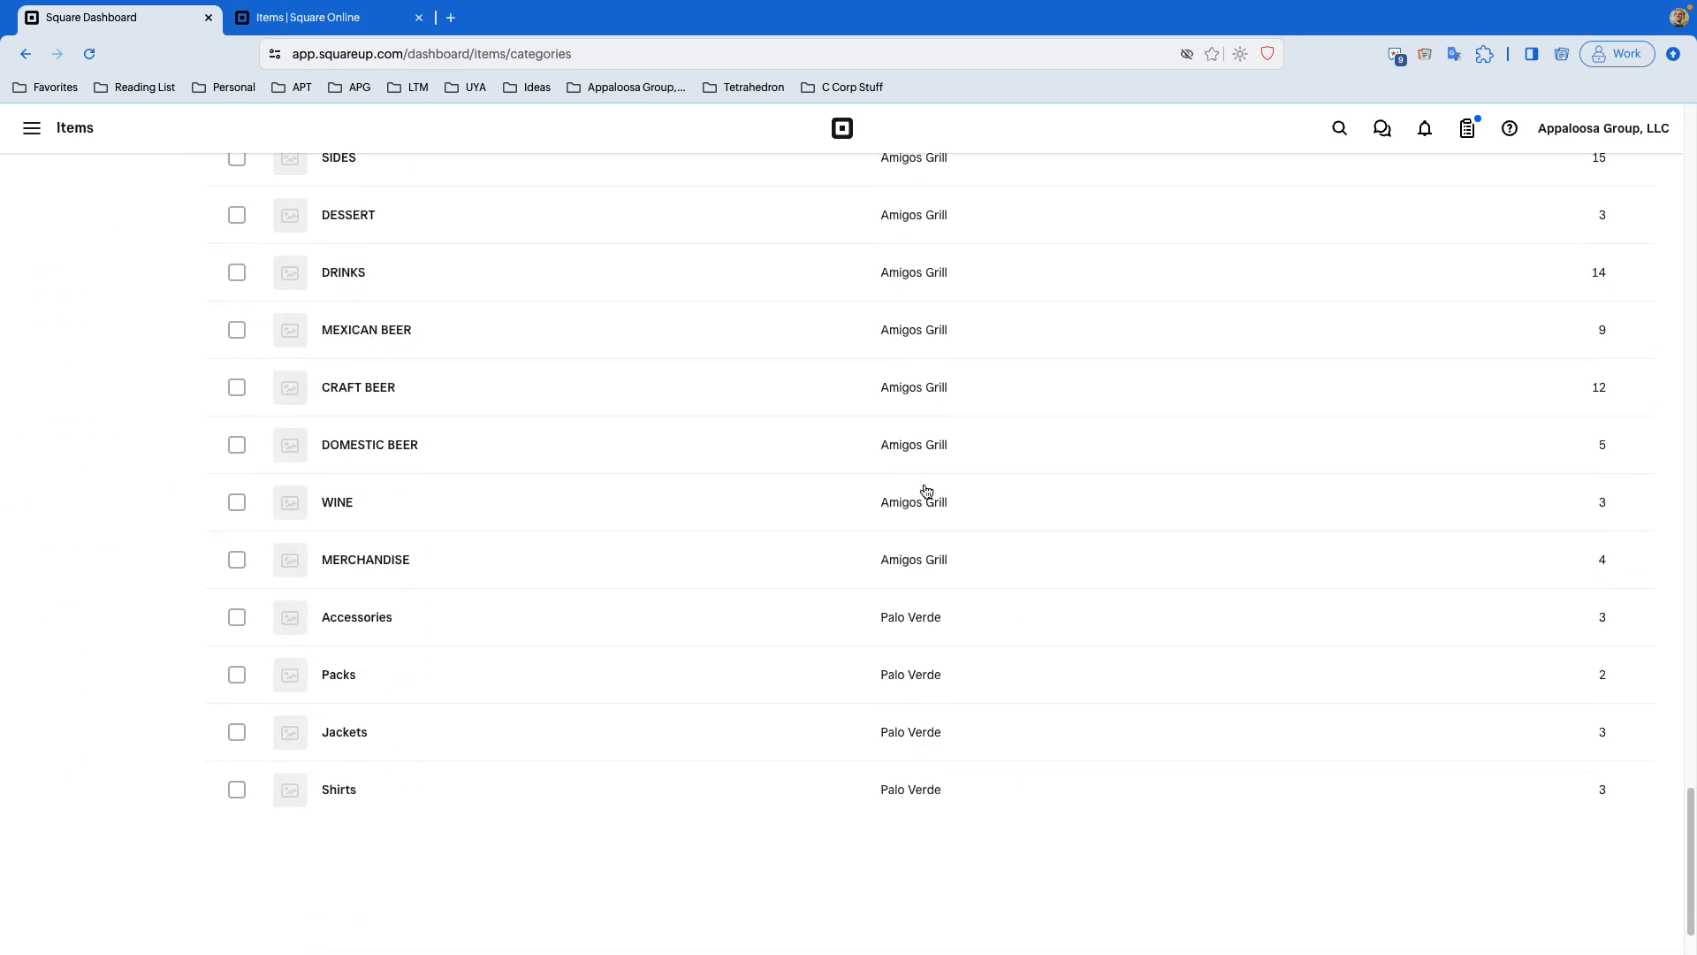
scroll(929, 492, "up", 20)
scroll(955, 686, "down", 20)
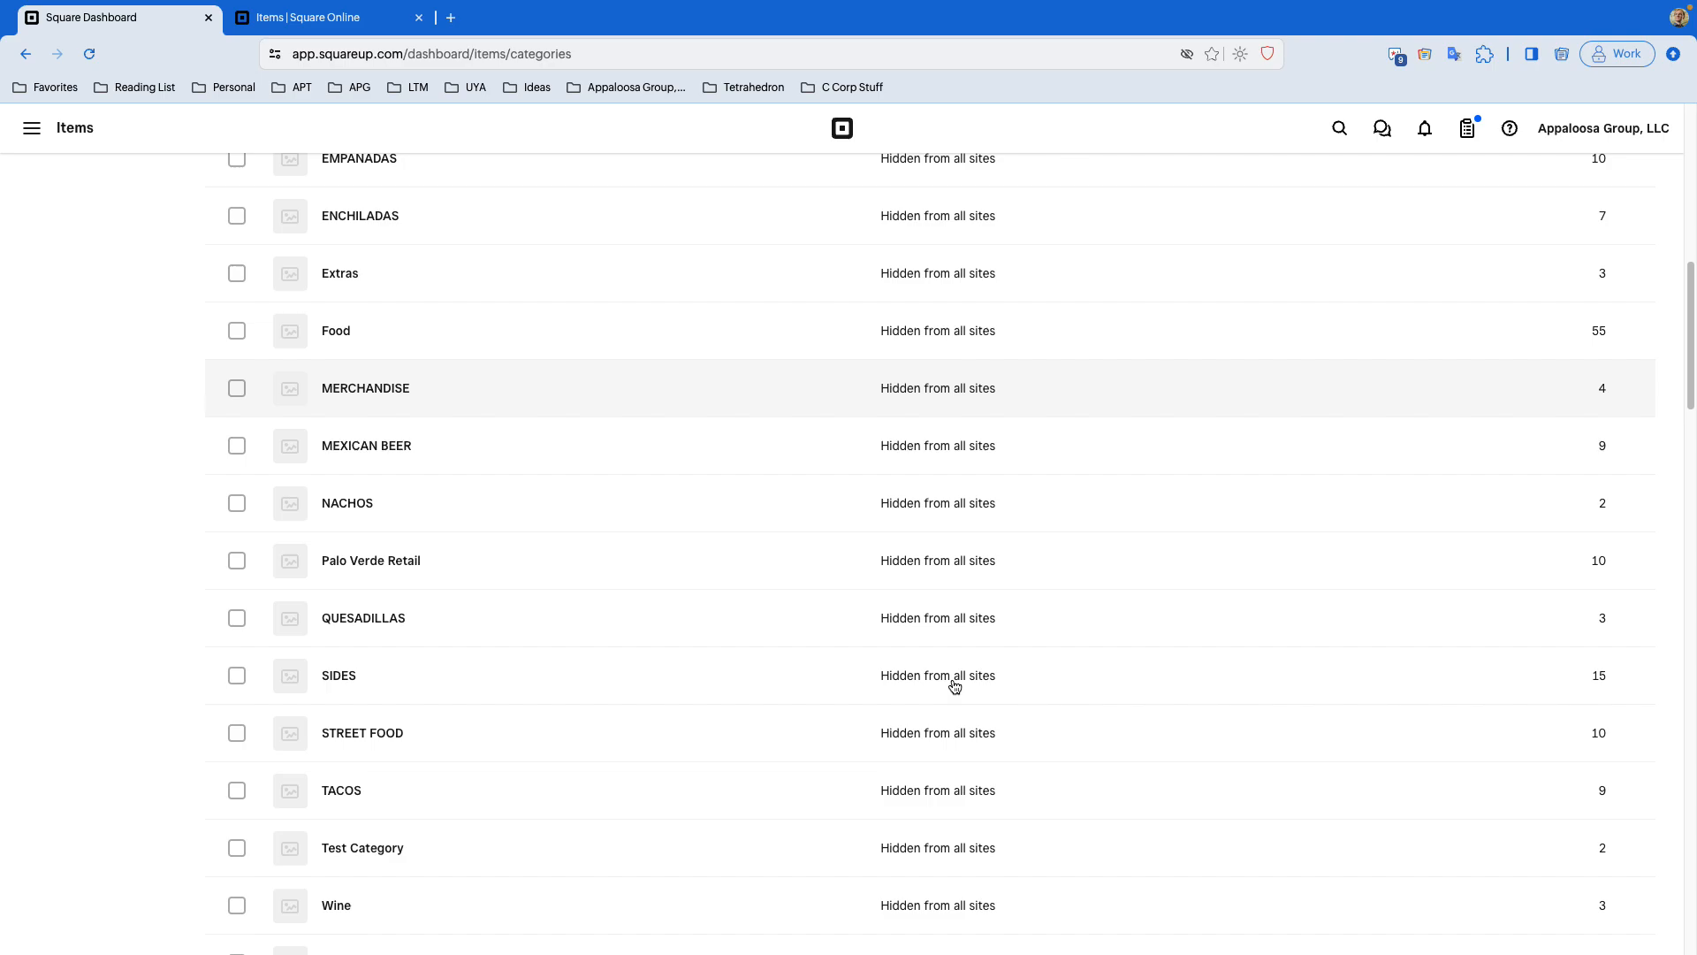
scroll(954, 686, "down", 3)
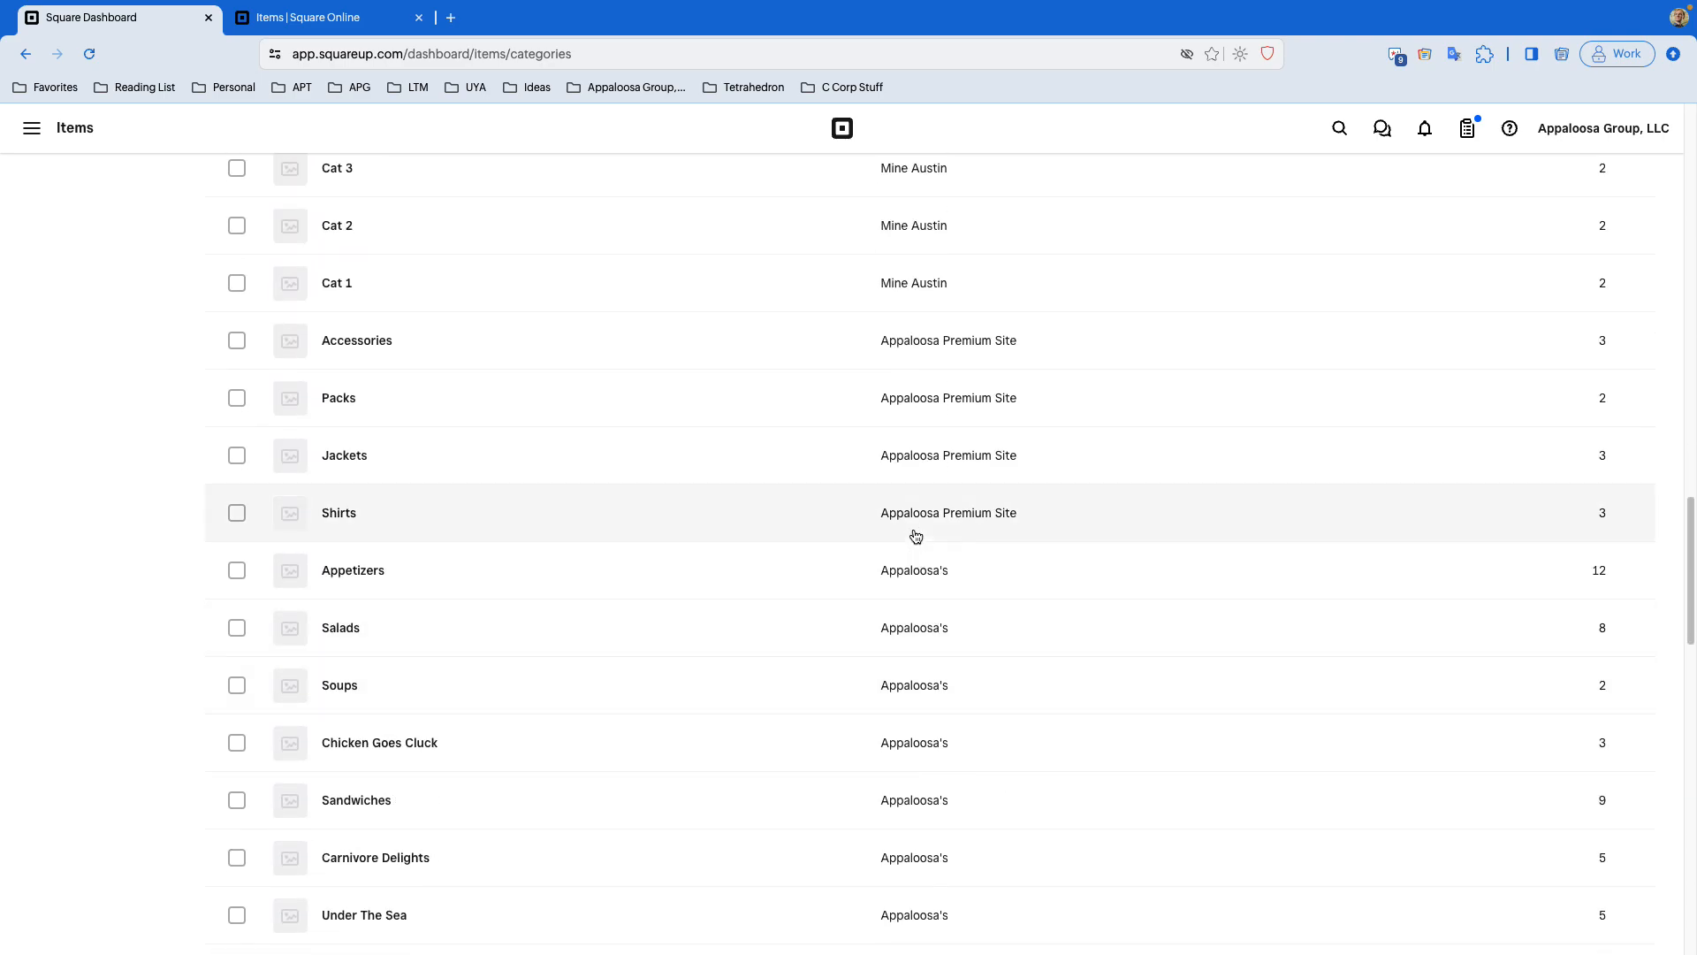
scroll(913, 495, "down", 3)
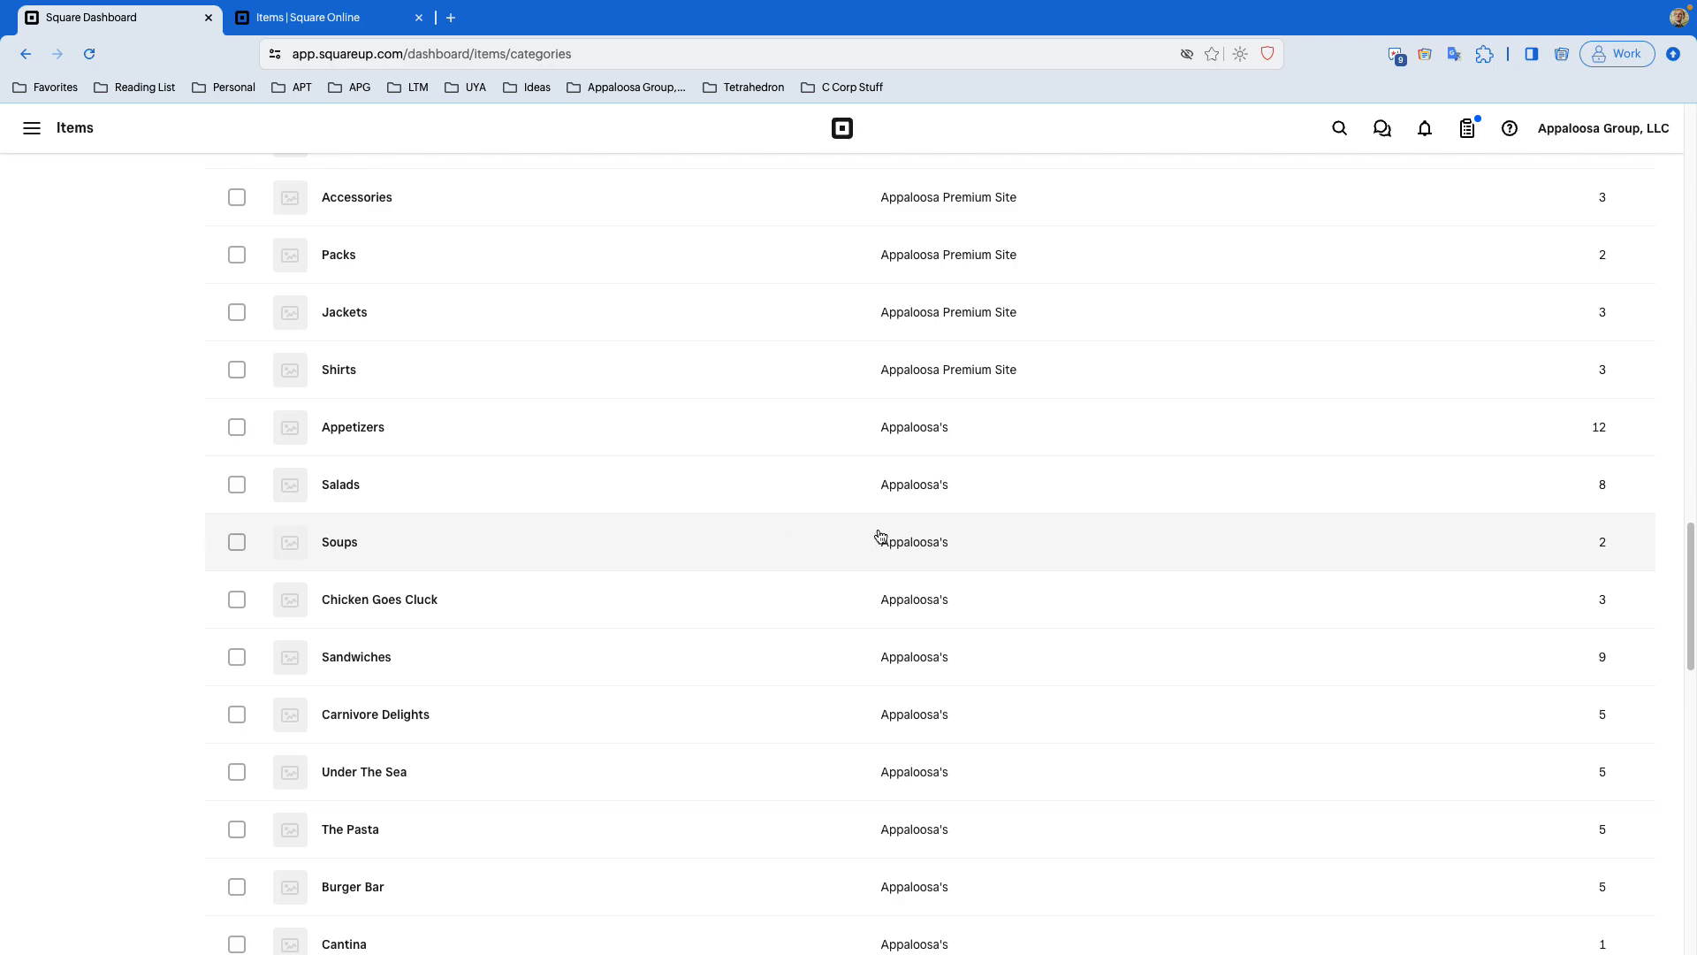
scroll(885, 535, "down", 3)
scroll(833, 511, "down", 3)
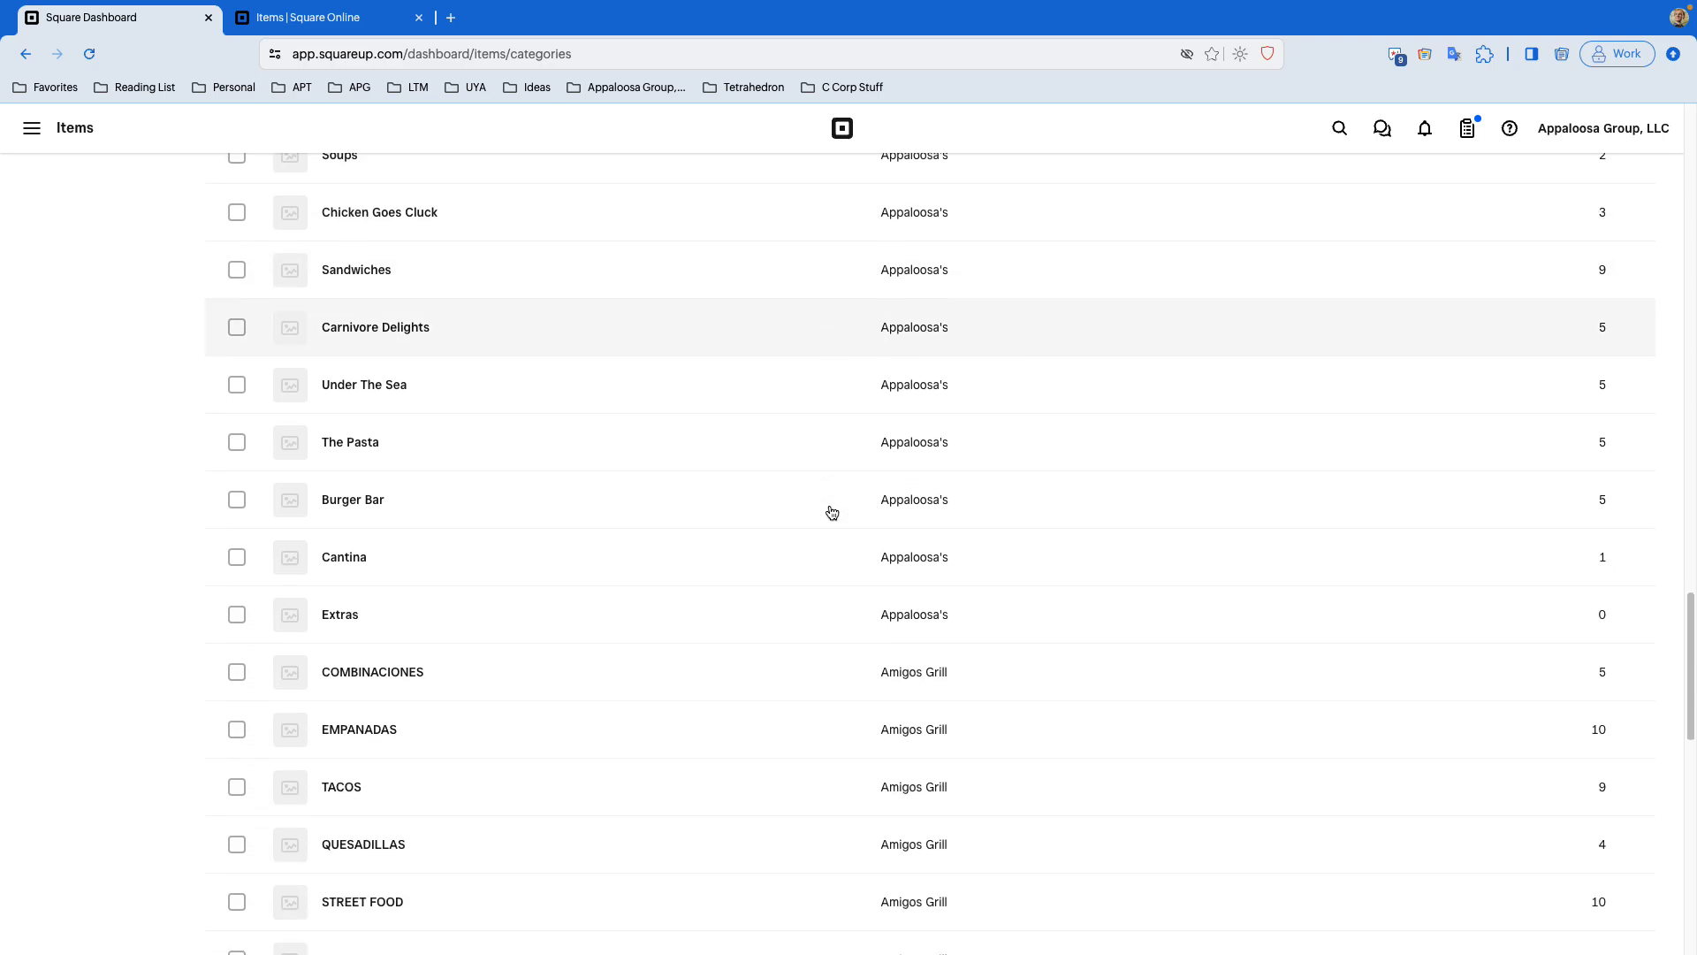
scroll(832, 513, "down", 10)
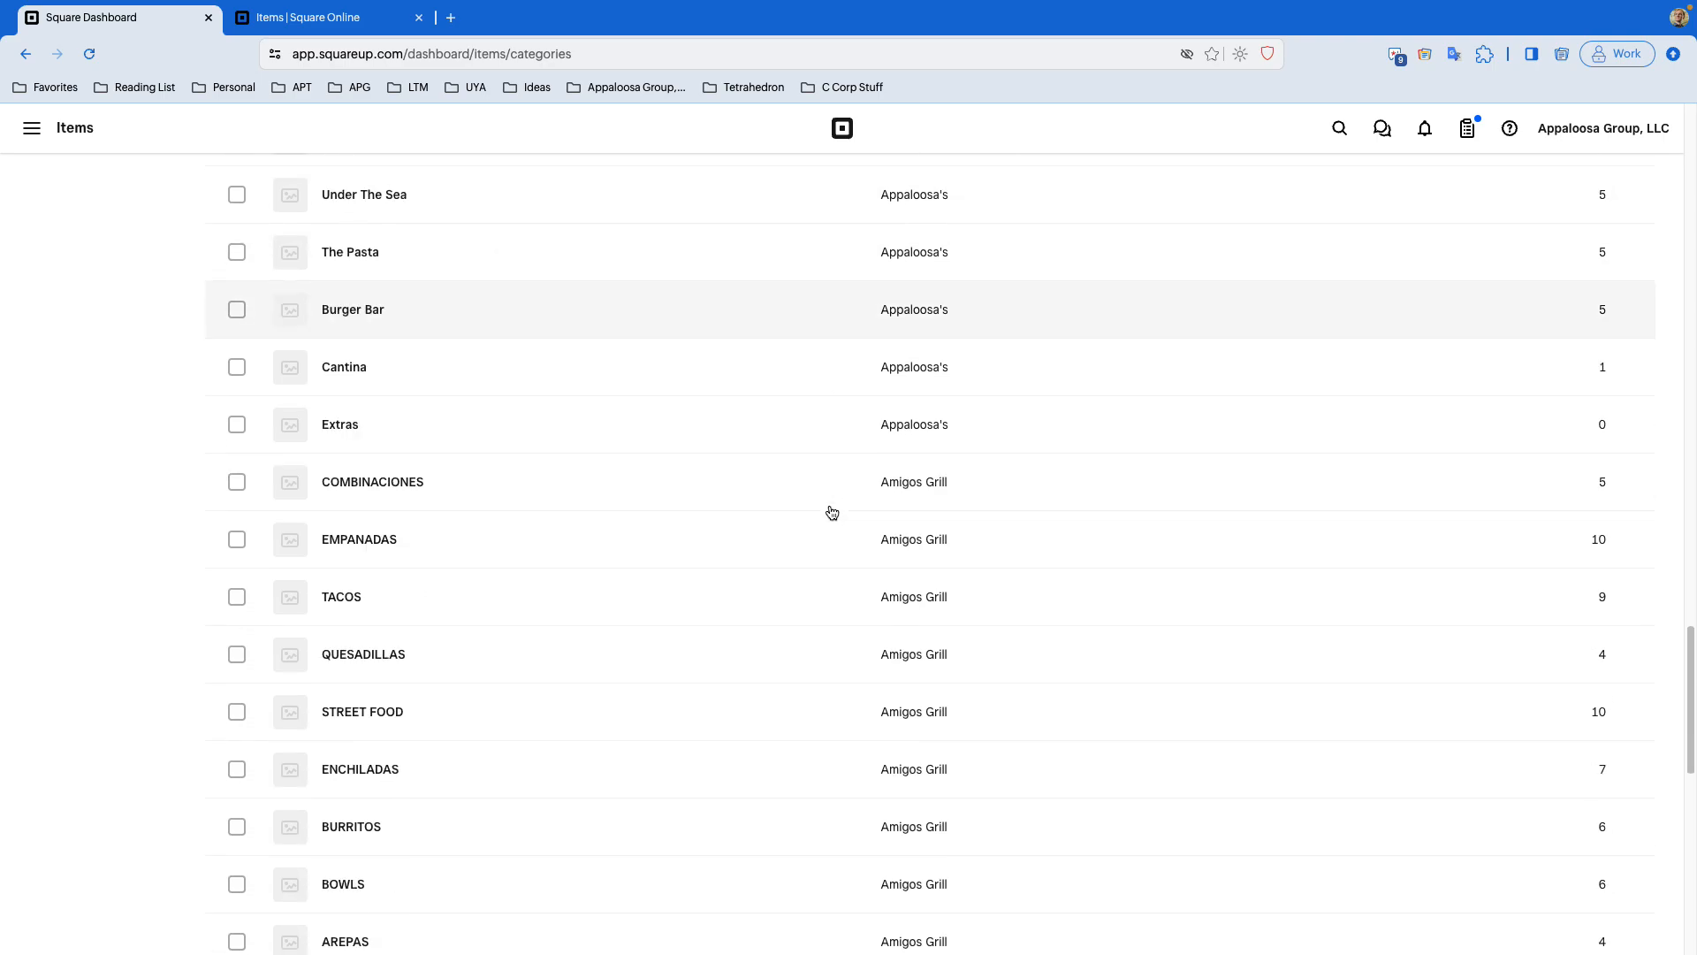
scroll(831, 513, "down", 6)
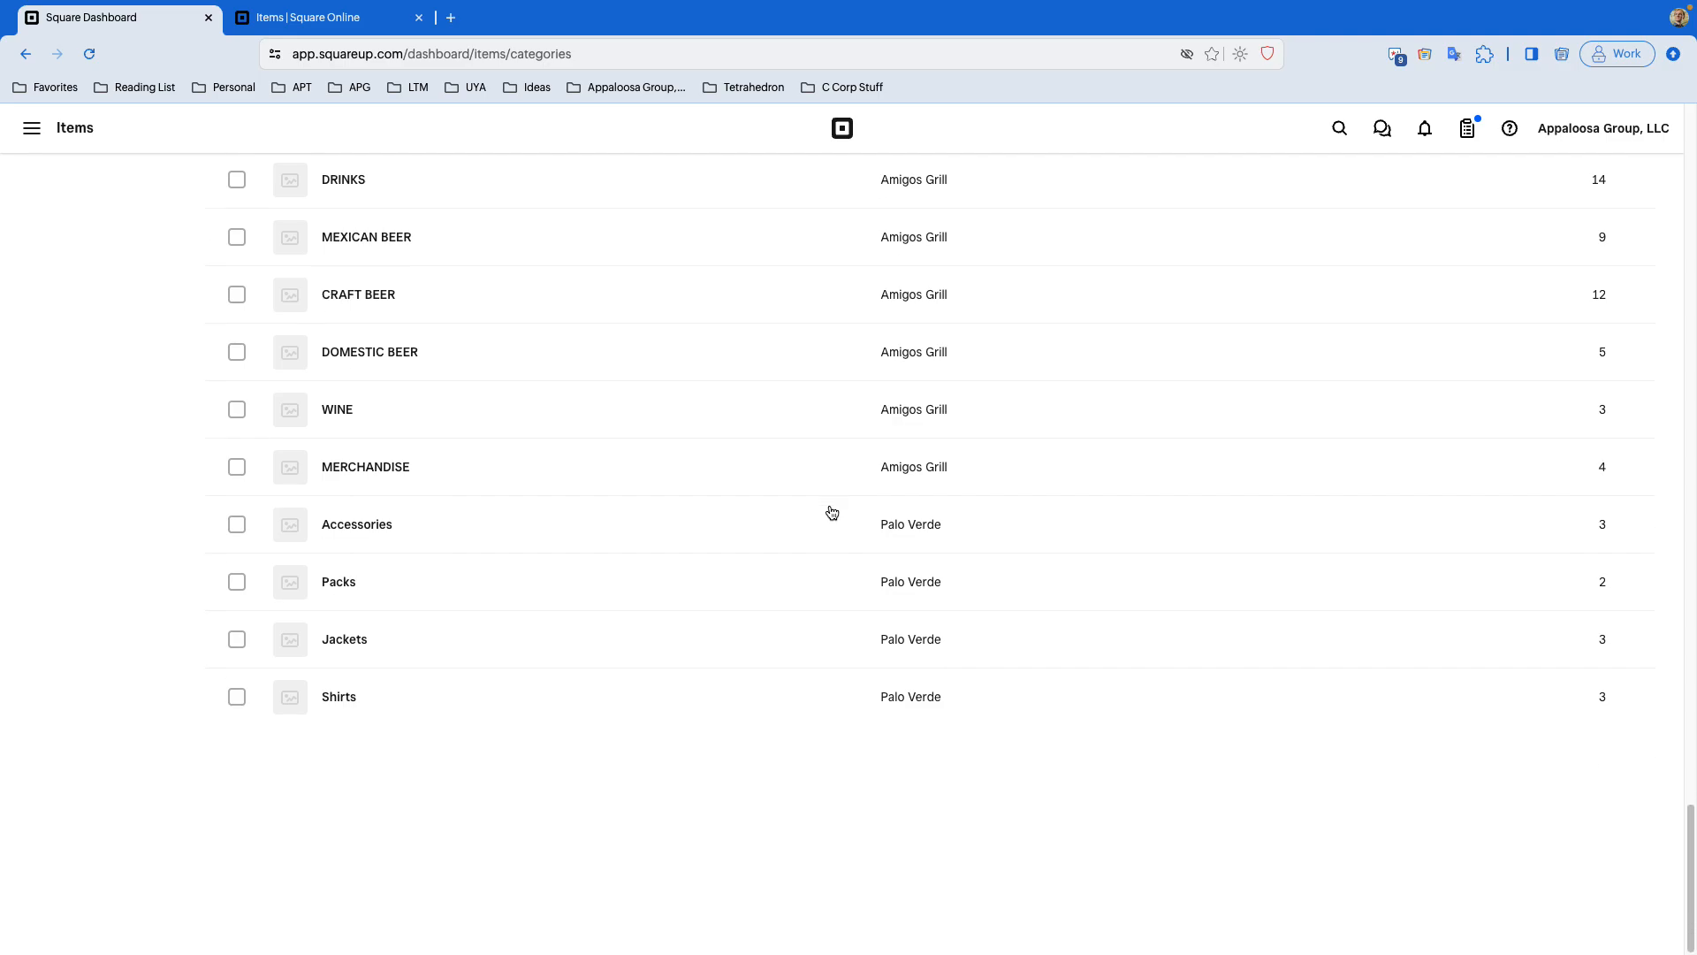
scroll(832, 513, "up", 10)
scroll(831, 512, "up", 12)
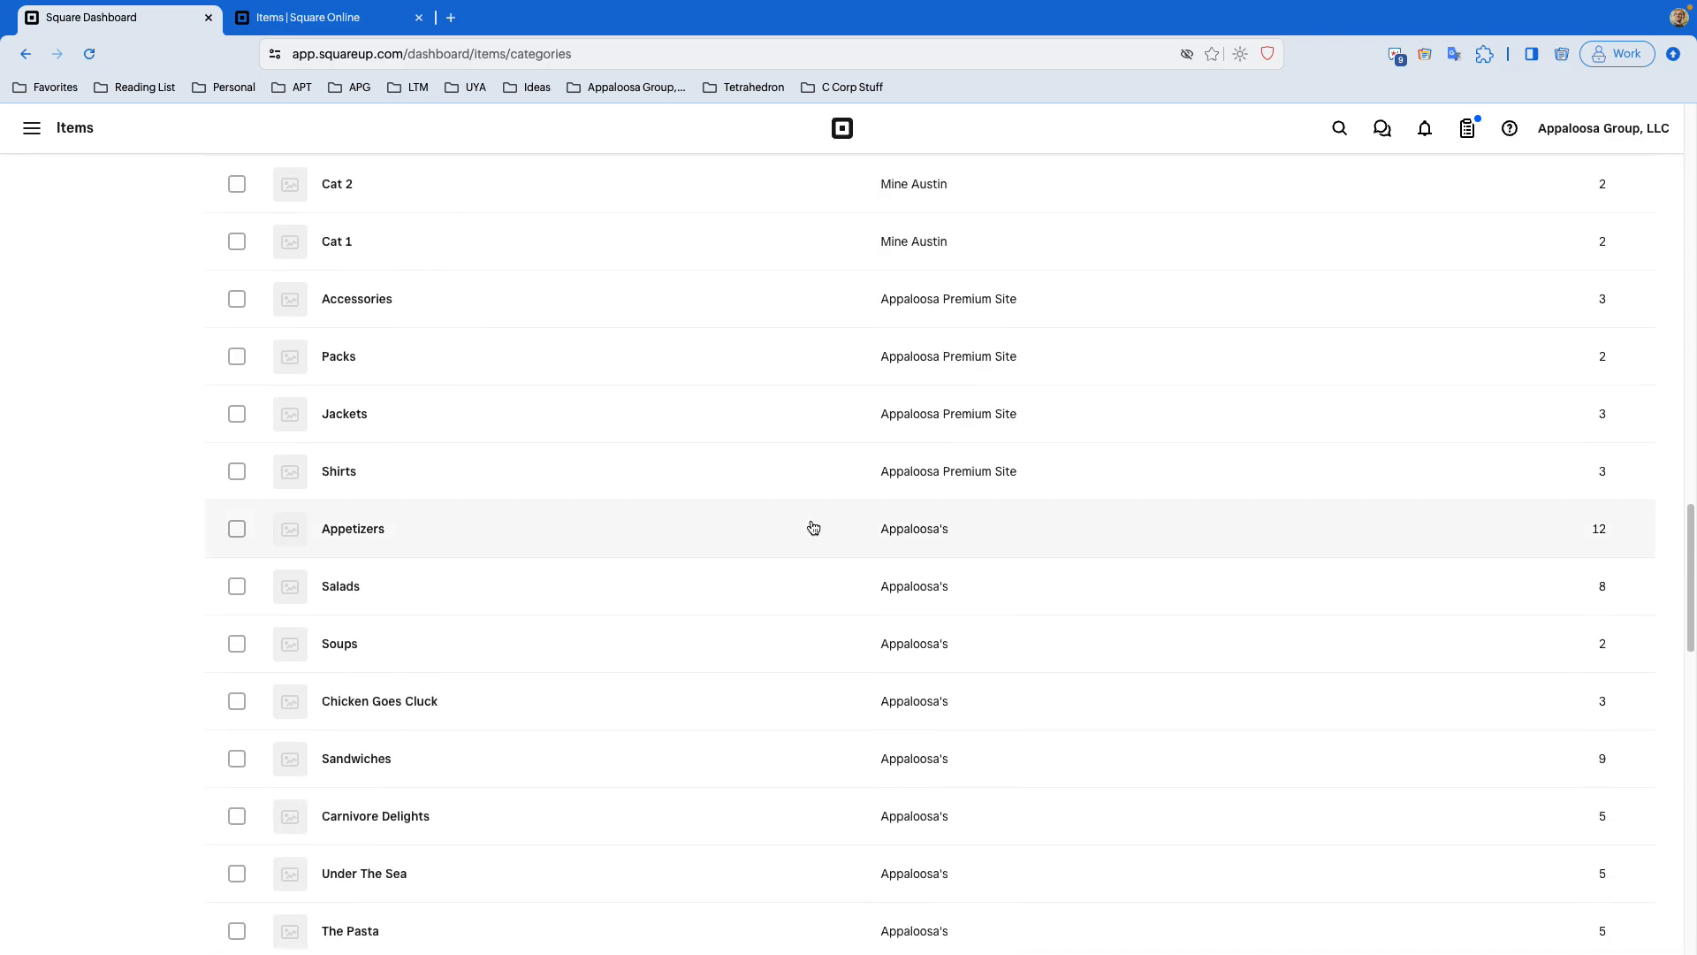
- Open the Carnivore Delights category to review its channel visibility and close it
left_click(780, 527)
left_click(49, 139)
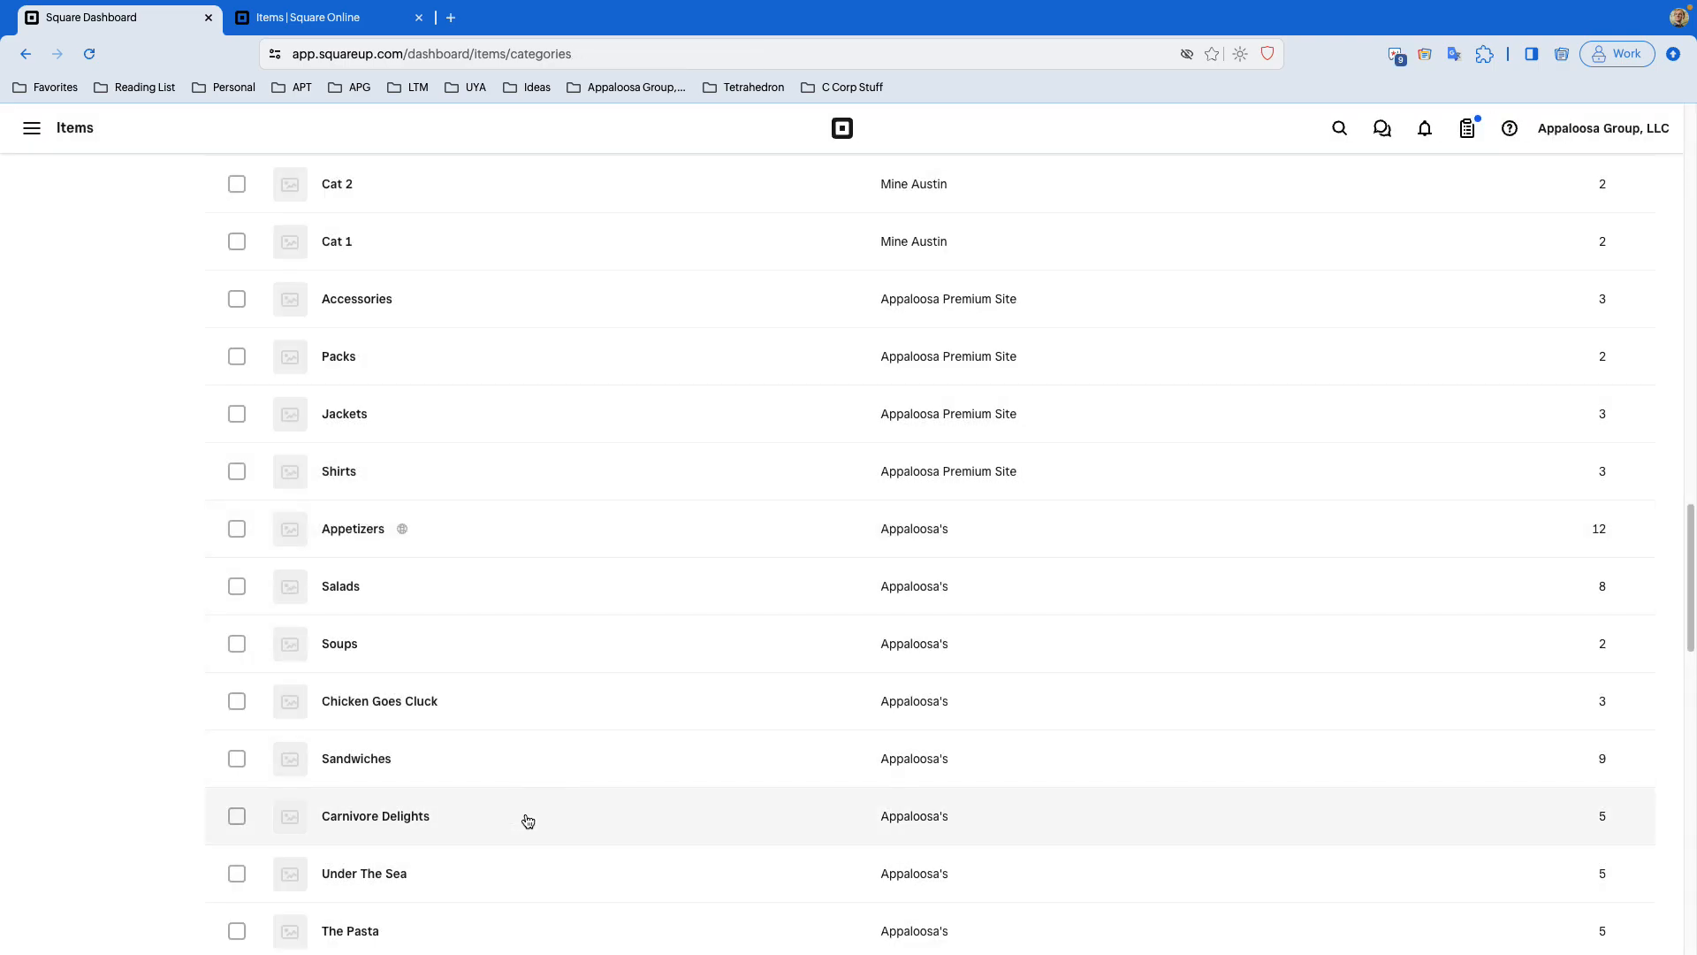
left_click(528, 821)
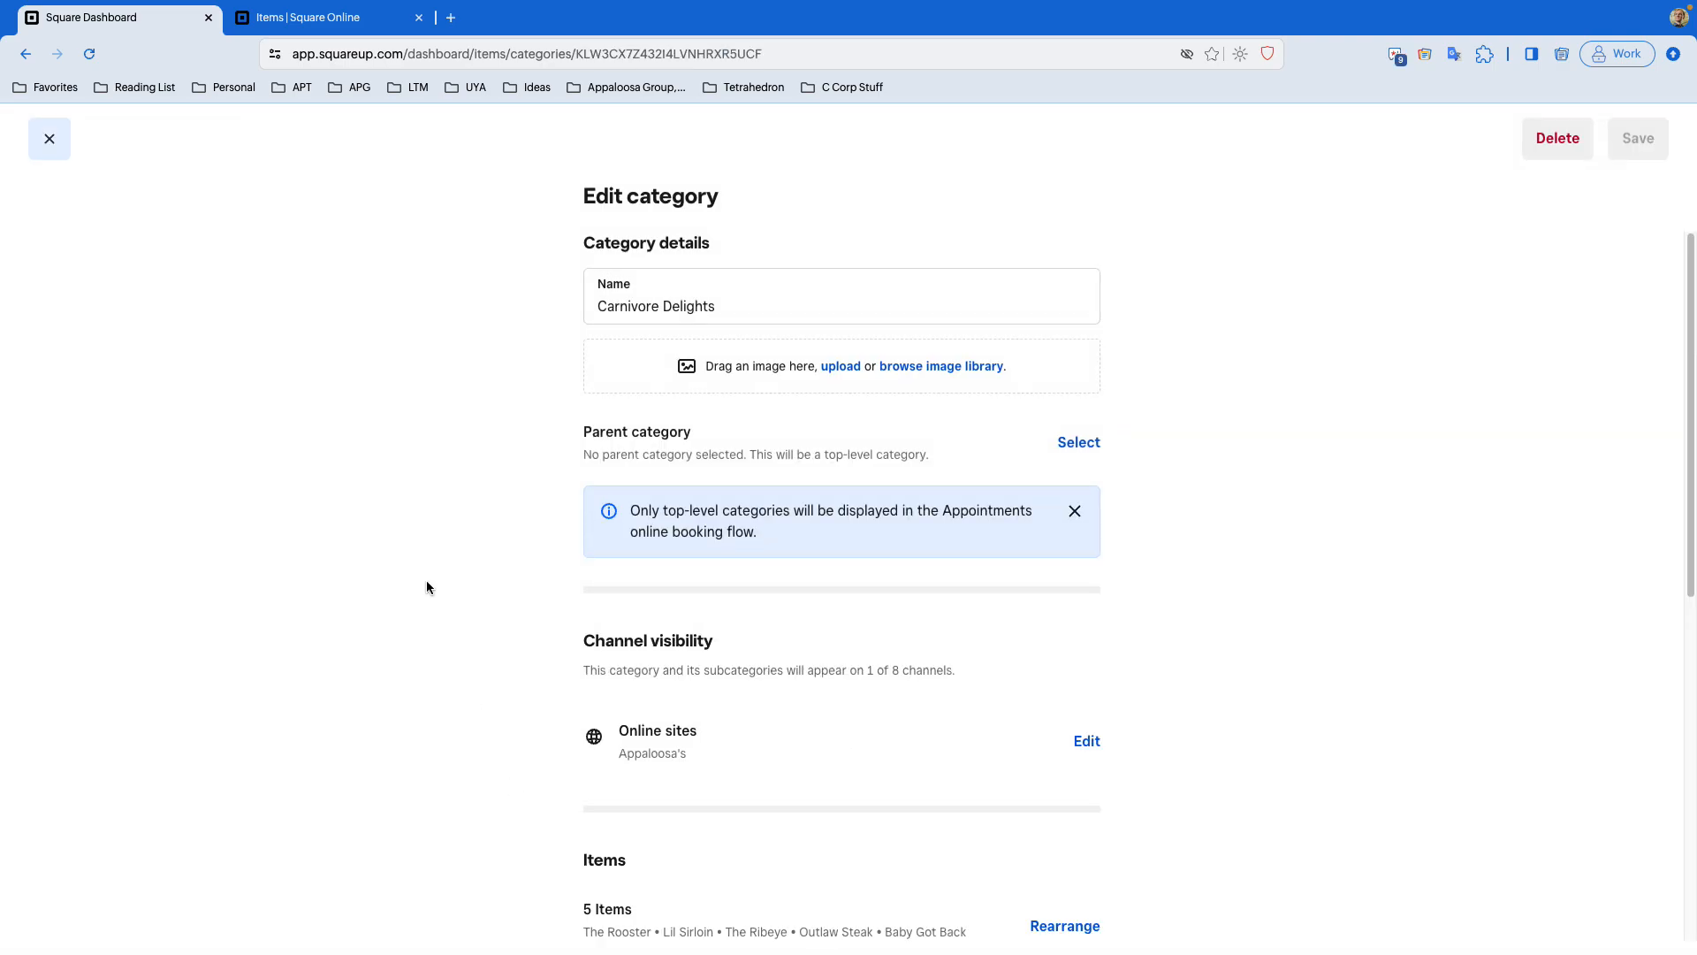
scroll(1387, 602, "down", 3)
scroll(1386, 601, "up", 3)
left_click(68, 155)
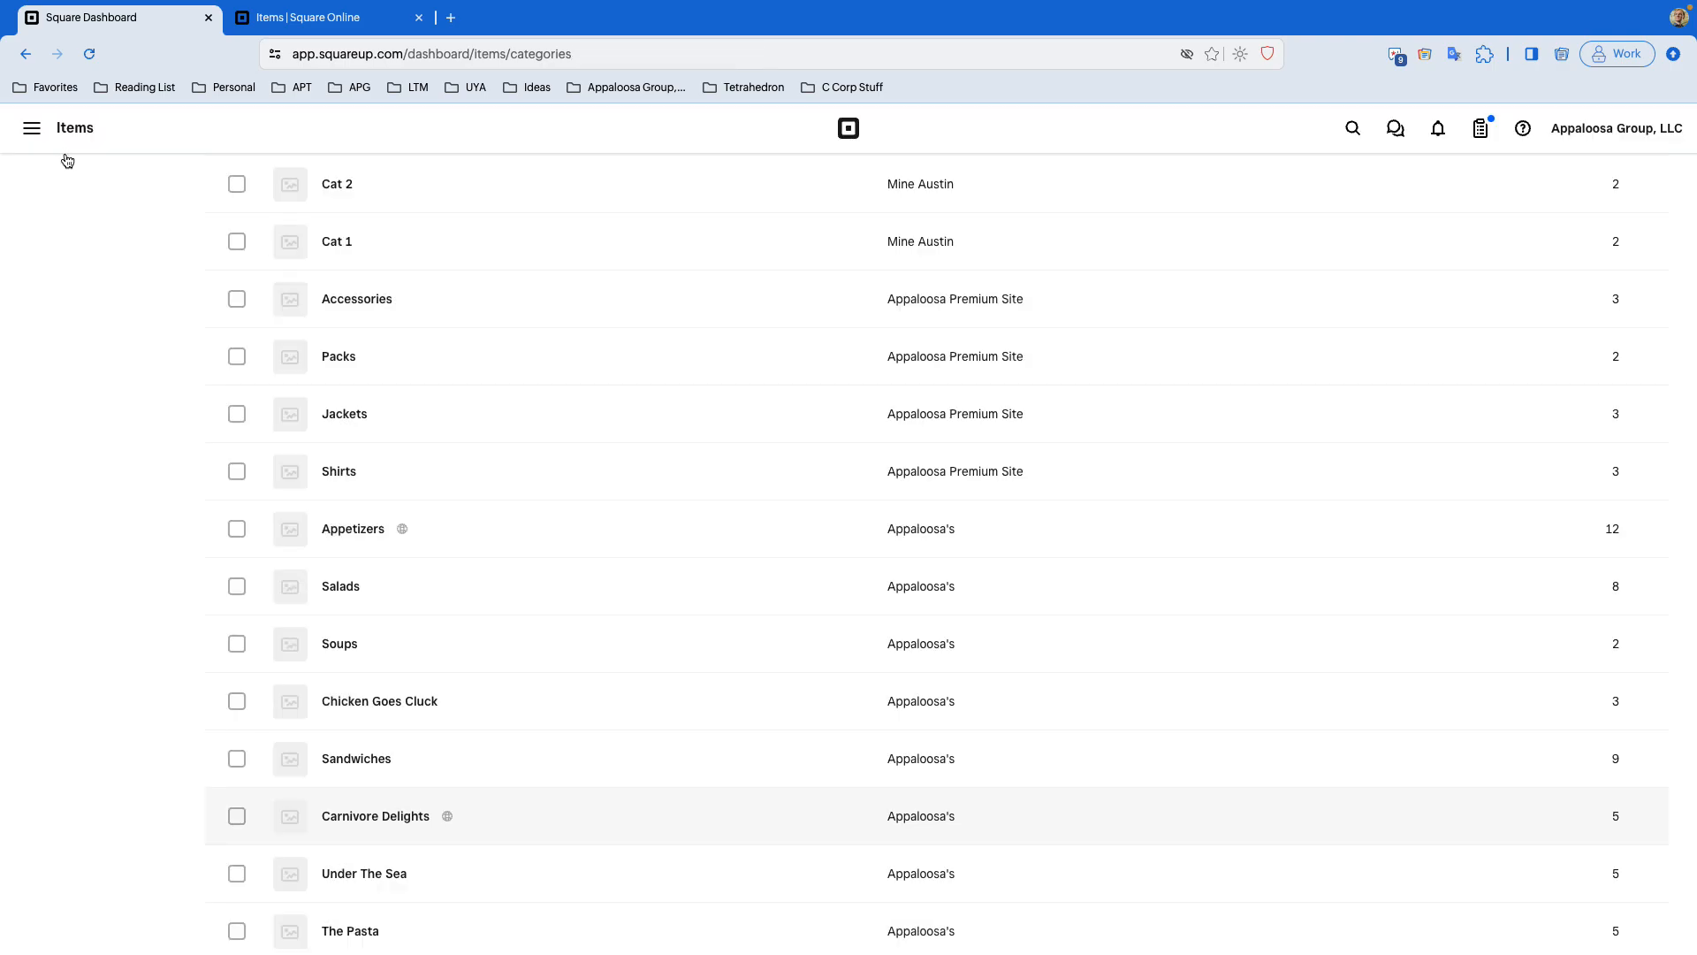
left_click(79, 135)
left_click(350, 310)
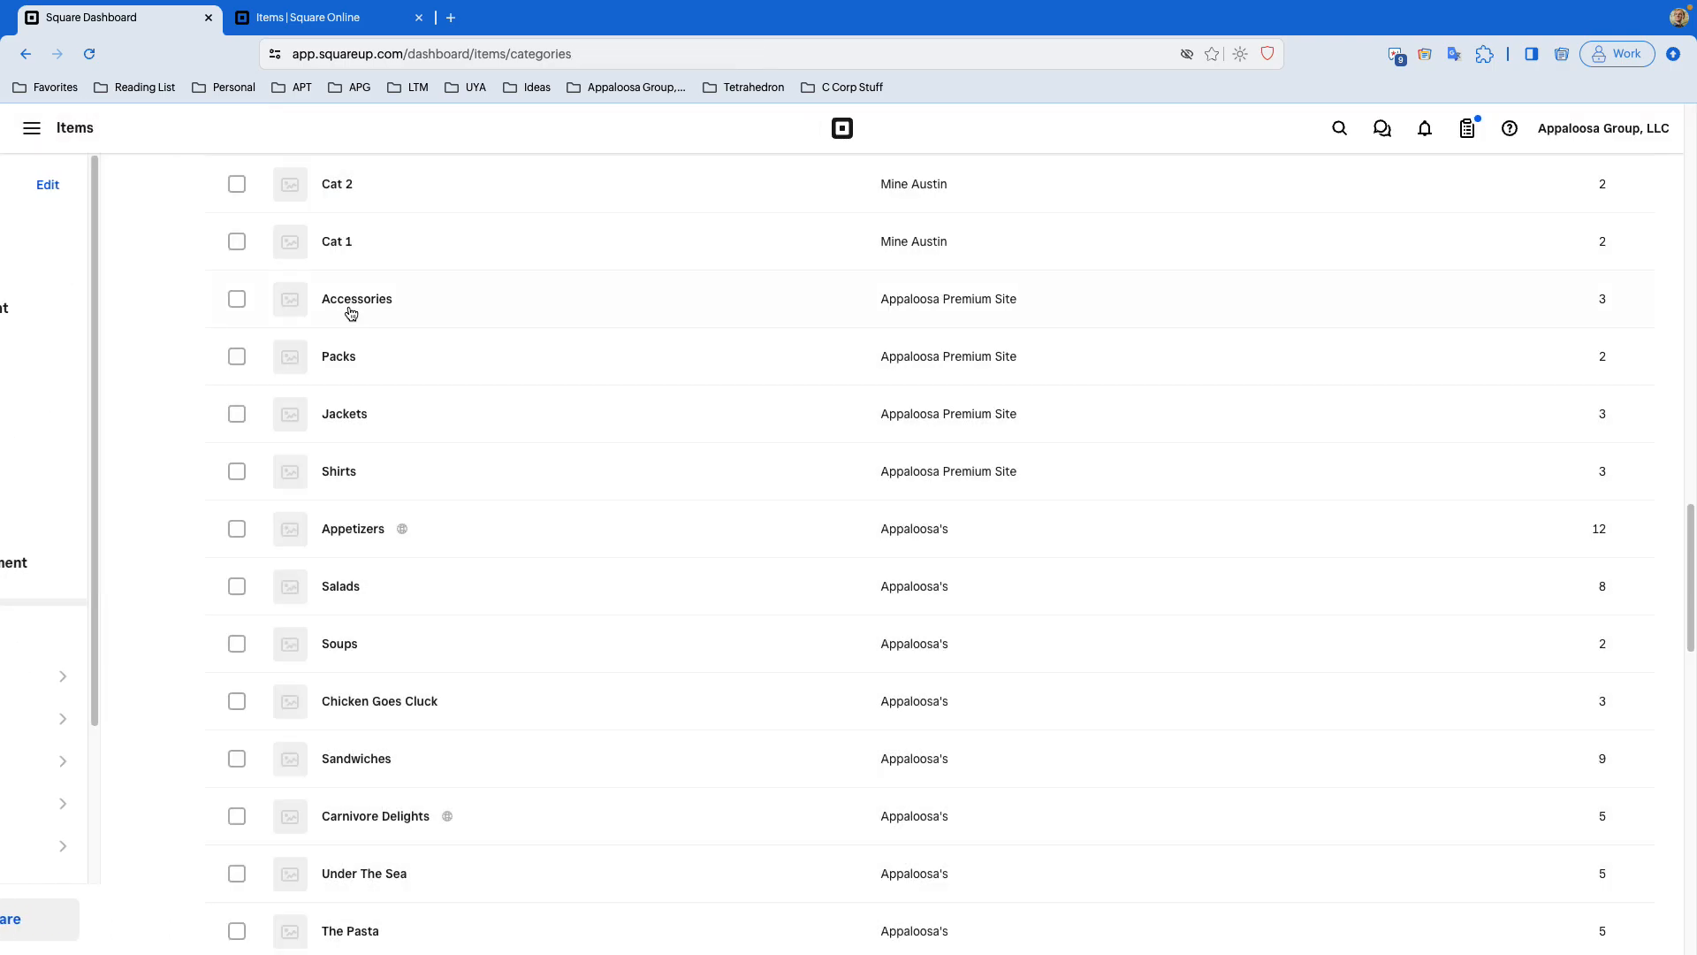
scroll(350, 313, "up", 20)
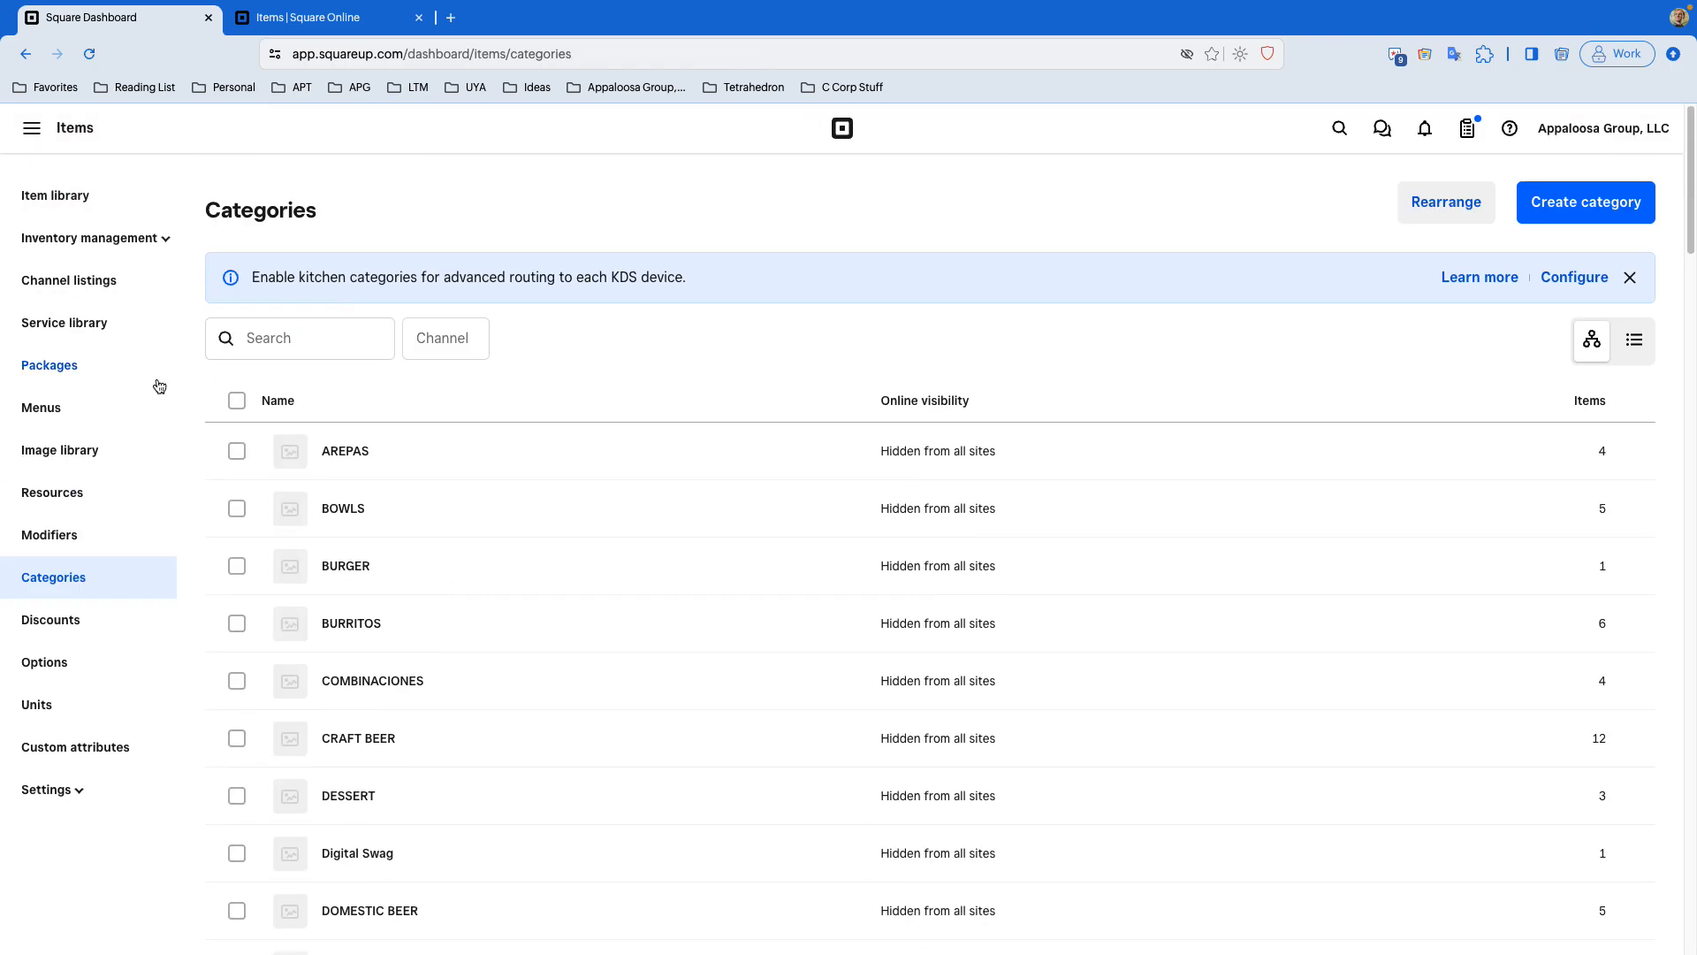
- Return to the item library and open 6th Street Grill
left_click(75, 198)
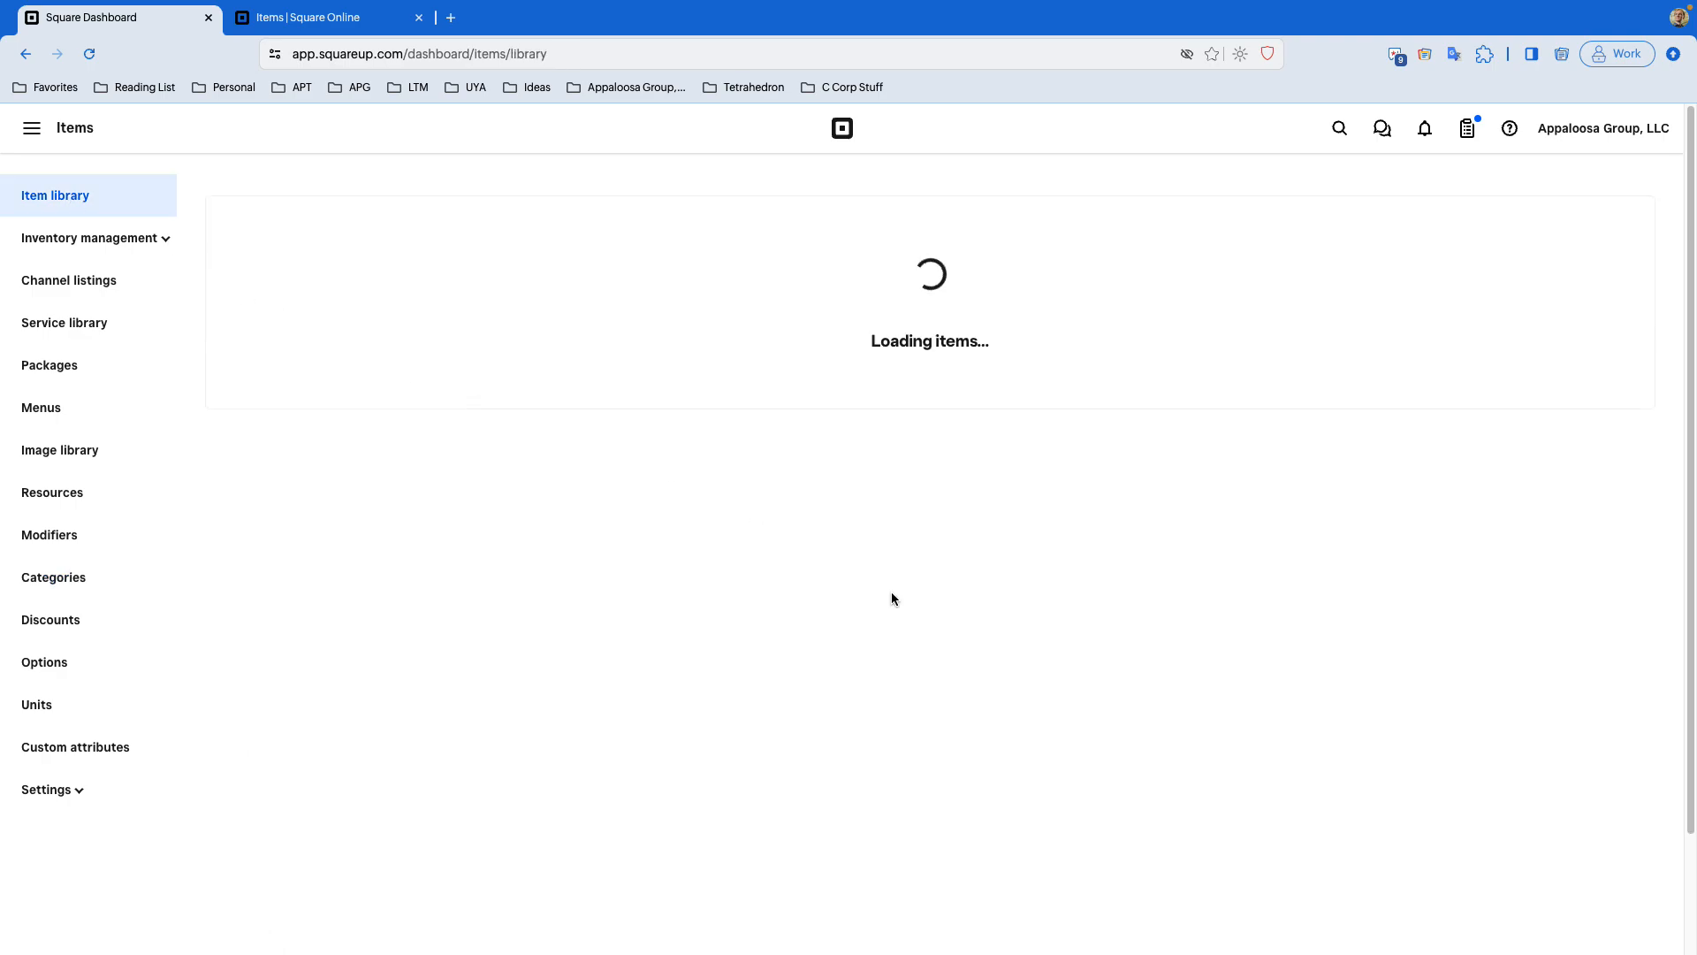
left_click(564, 402)
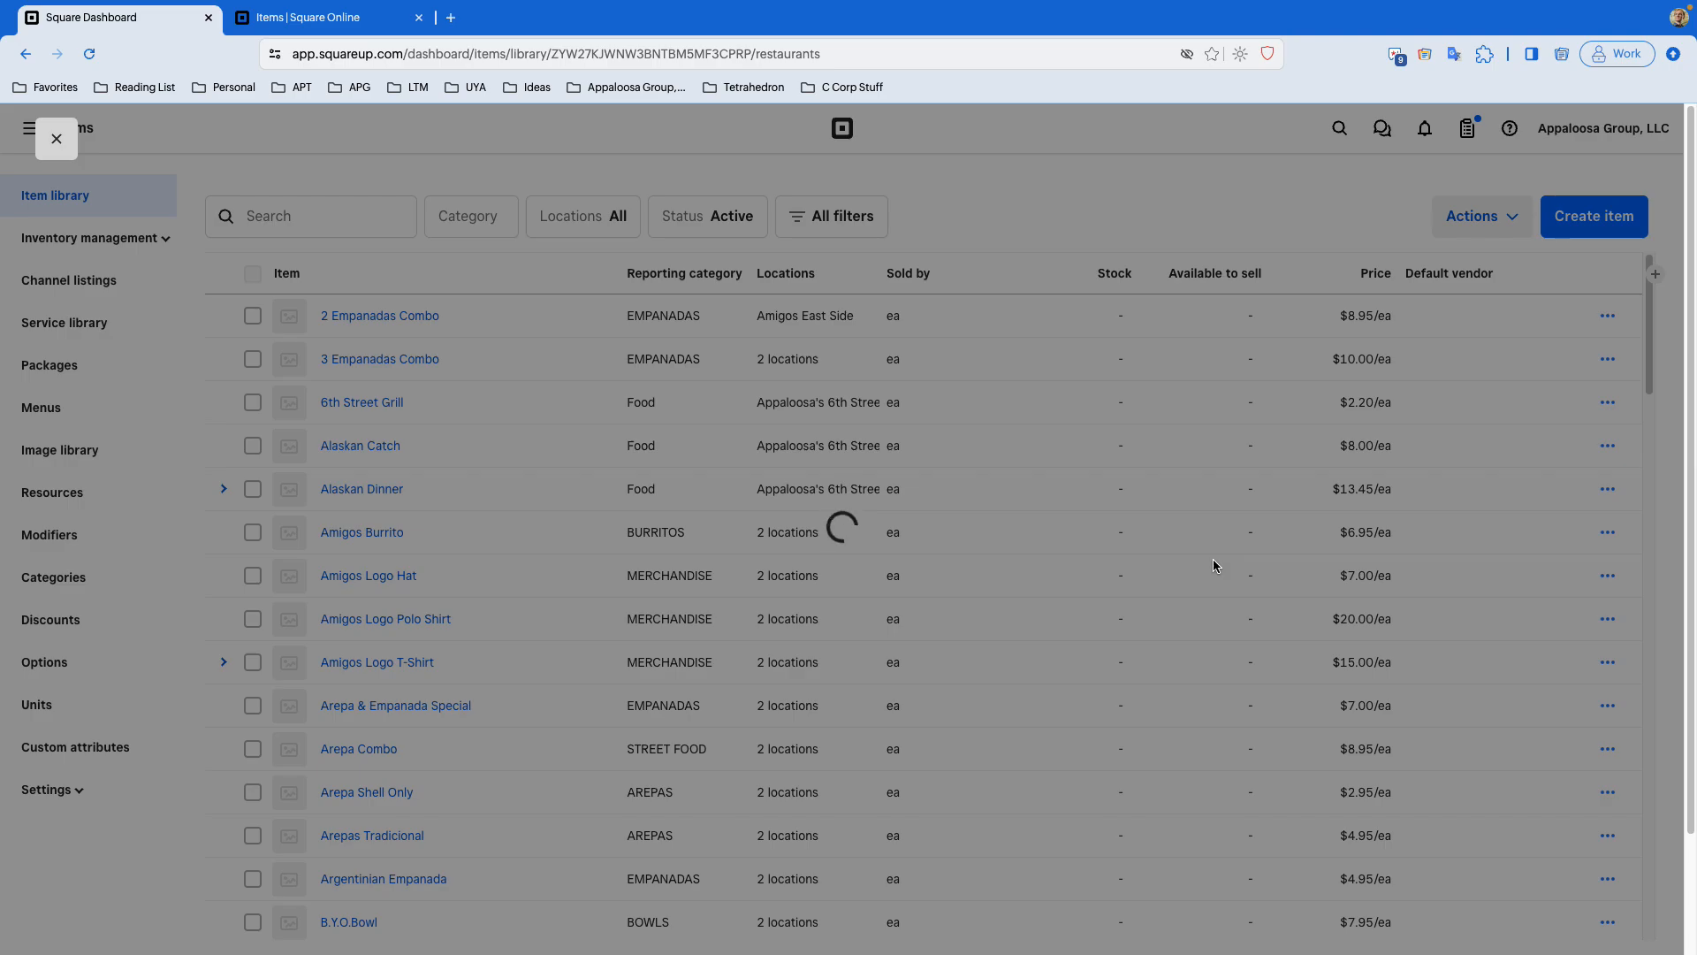
- Scroll to the item's Where it's sold section and open the Add channels dialog, then close it without adding anything
scroll(1213, 561, "down", 10)
scroll(1213, 566, "down", 20)
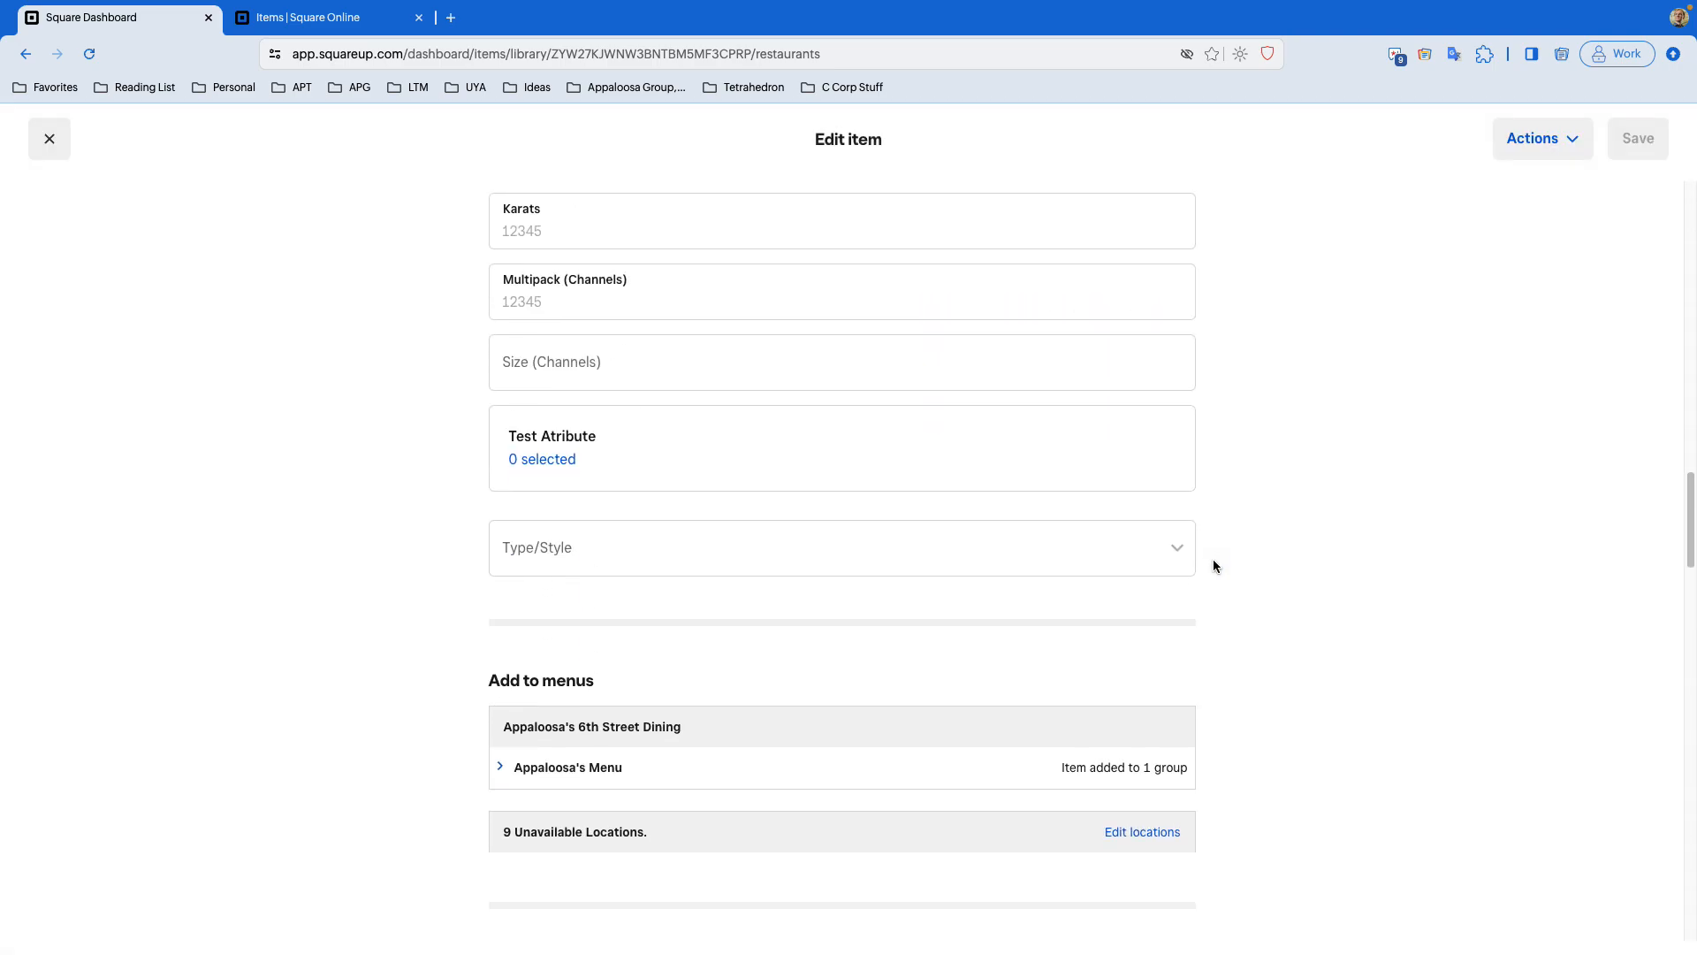
scroll(1213, 565, "down", 2)
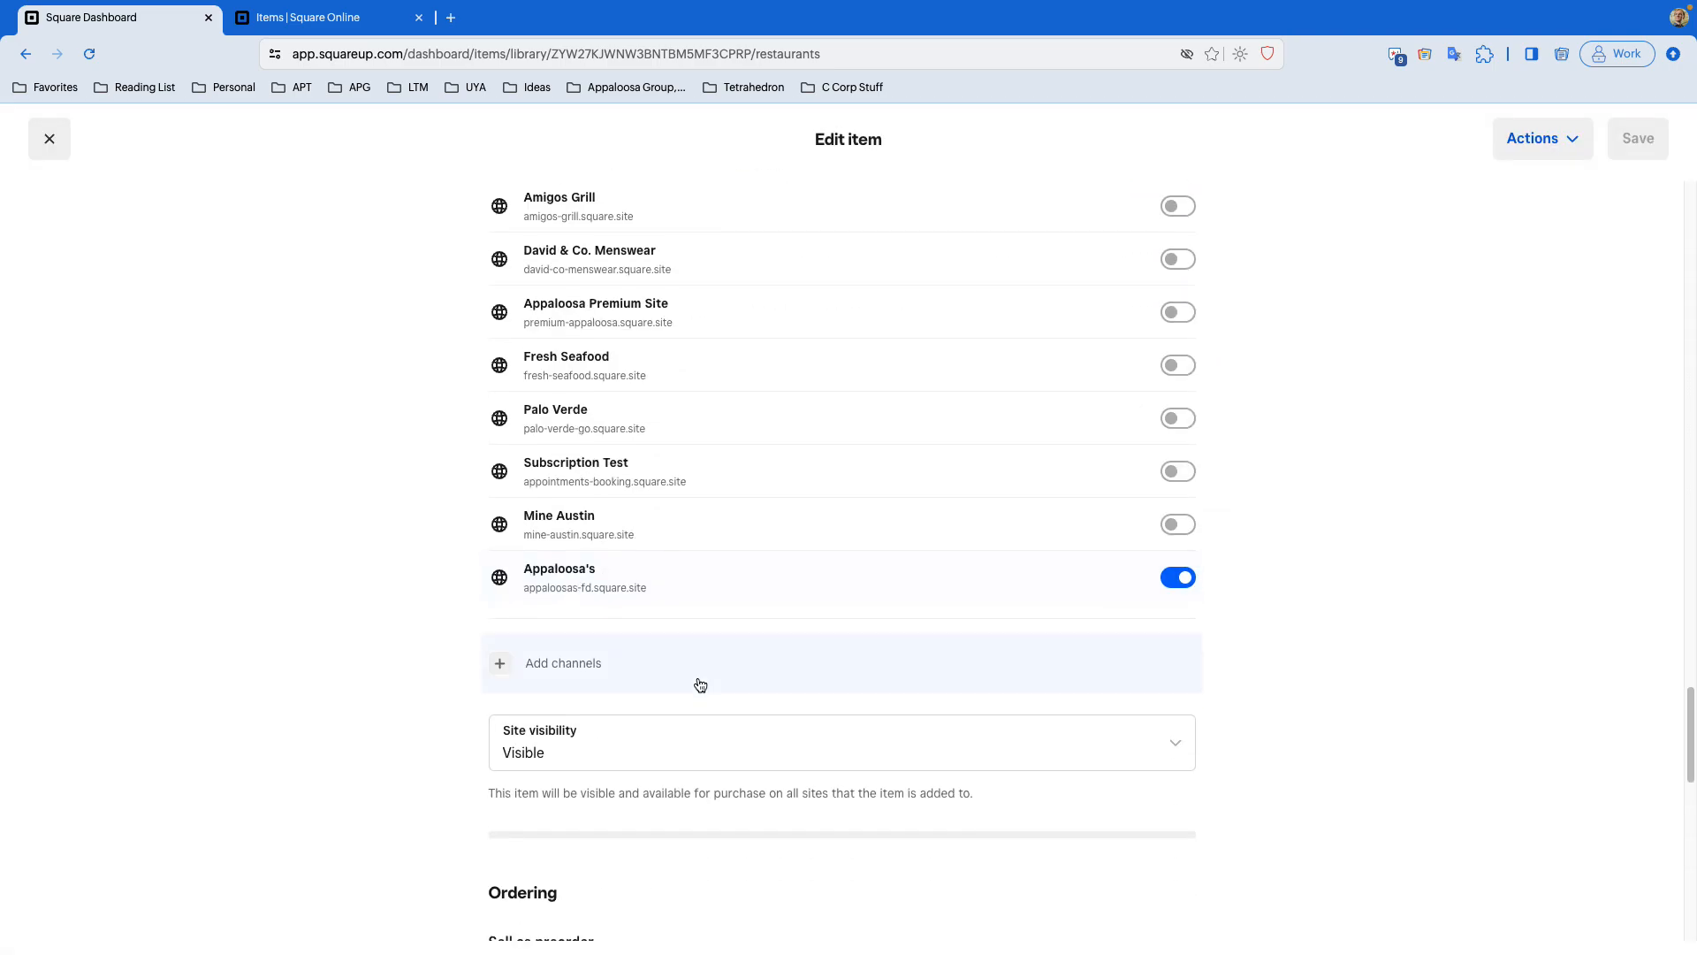
left_click(589, 665)
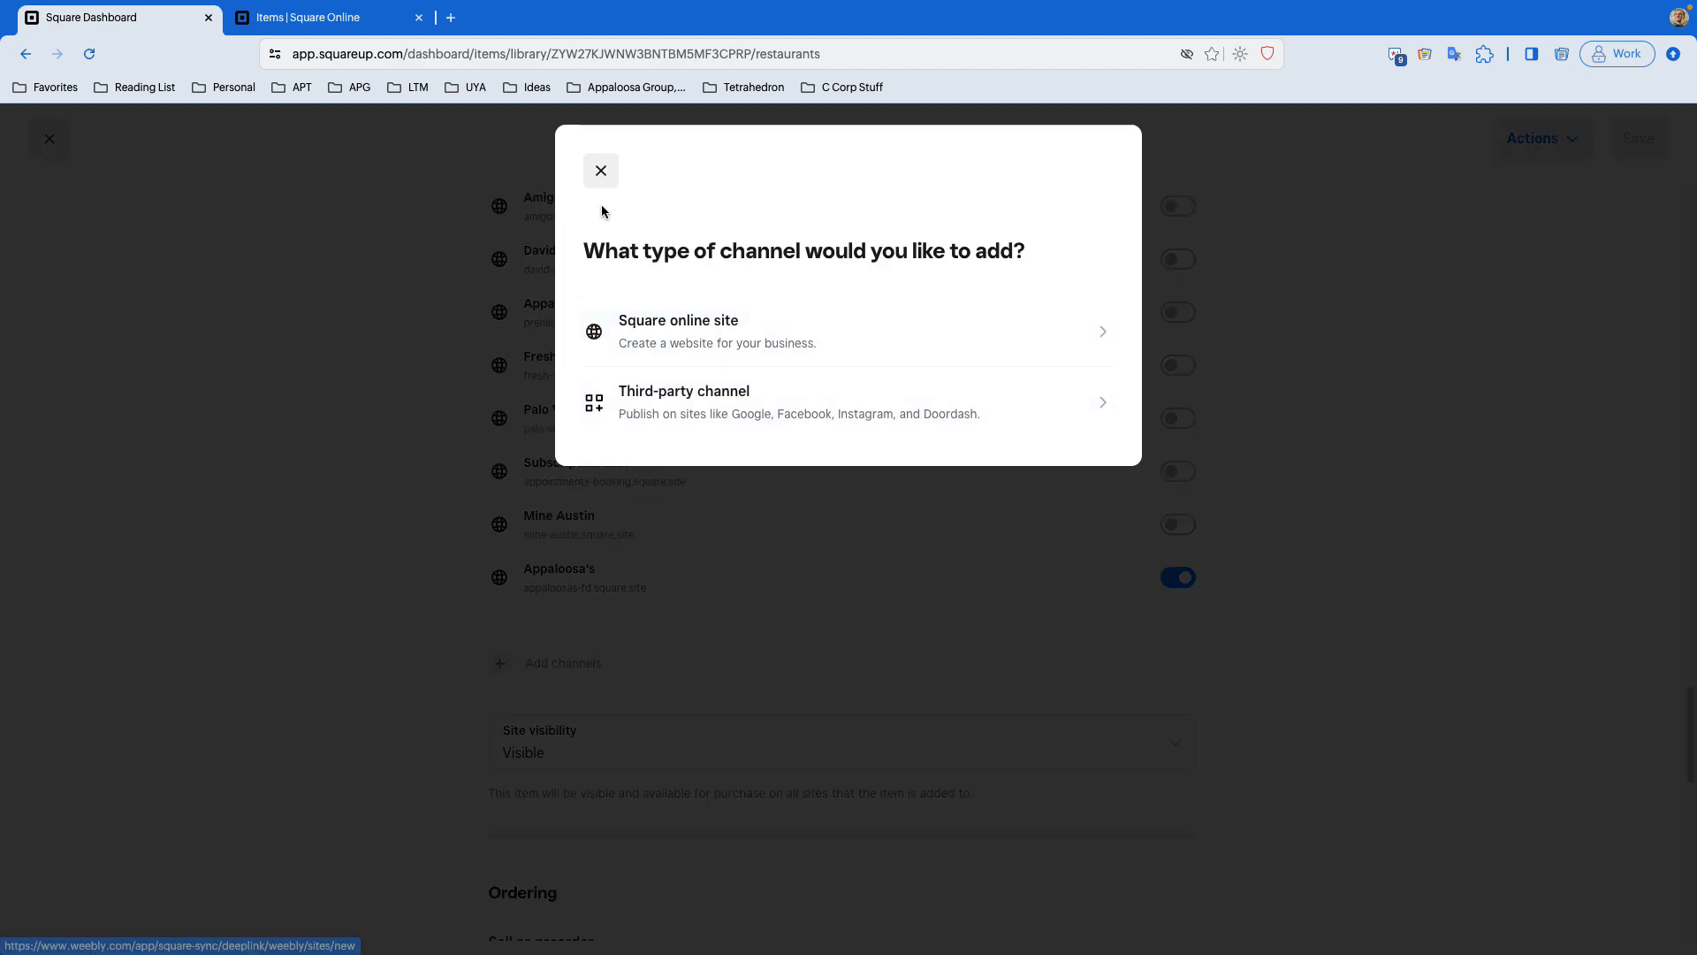
left_click(601, 172)
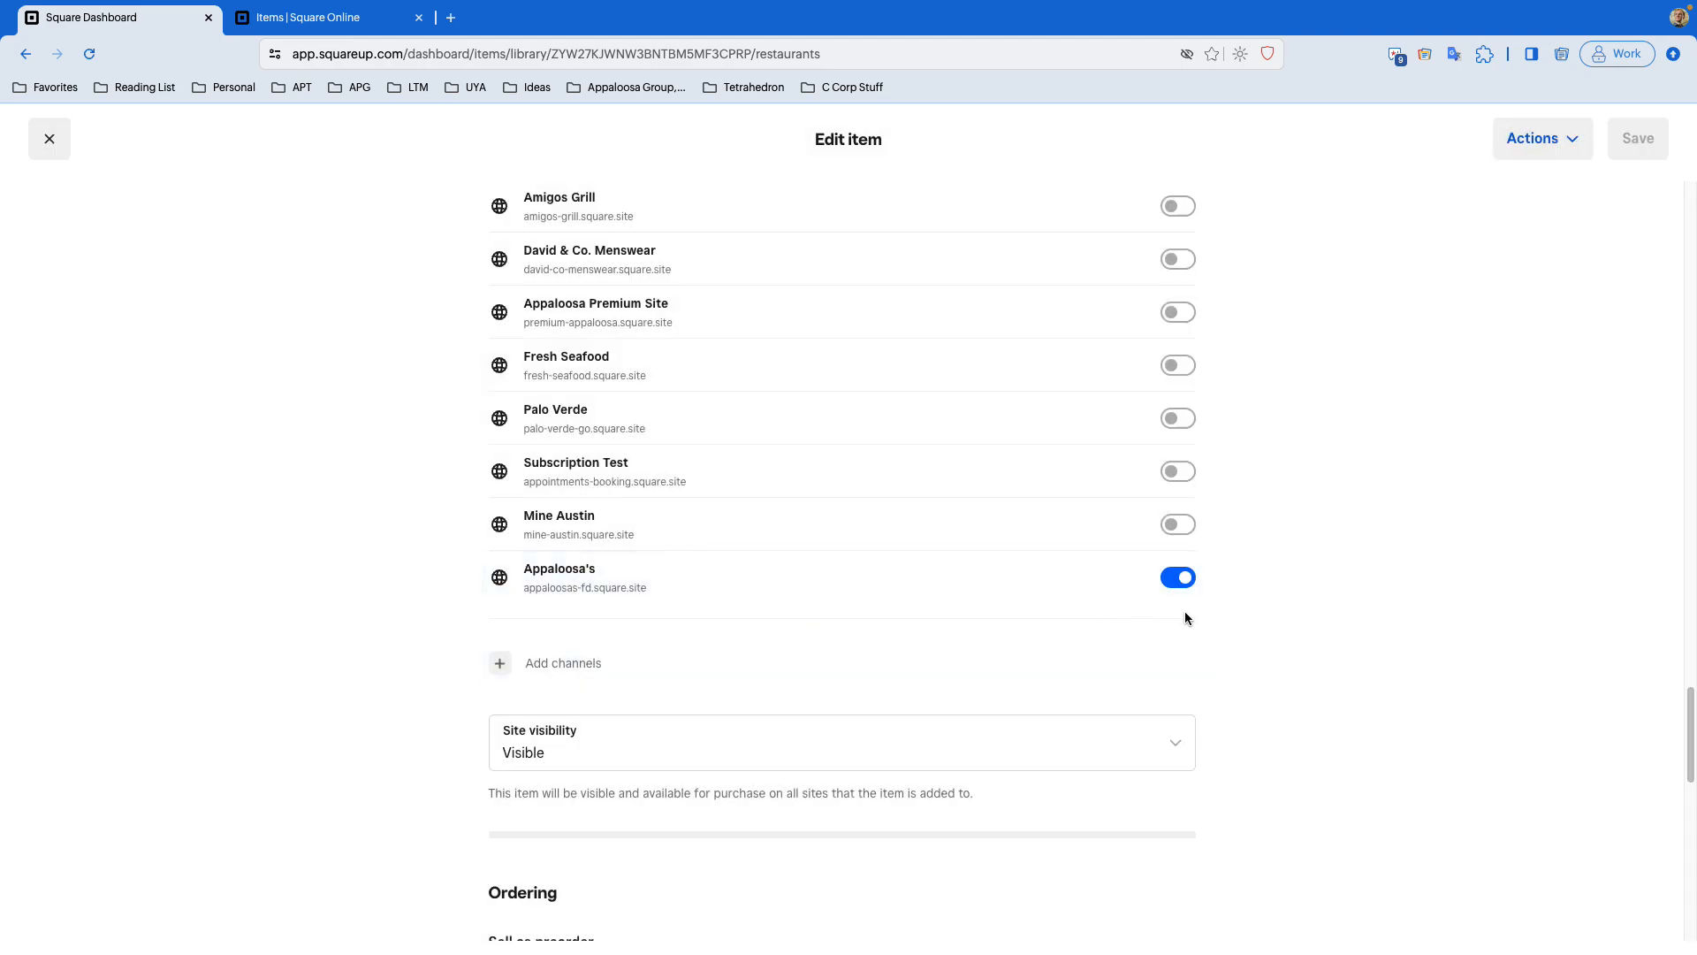
- Review the item's site toggles and Site visibility setting, then close the item editor
scroll(1192, 619, "down", 1)
scroll(1192, 619, "up", 8)
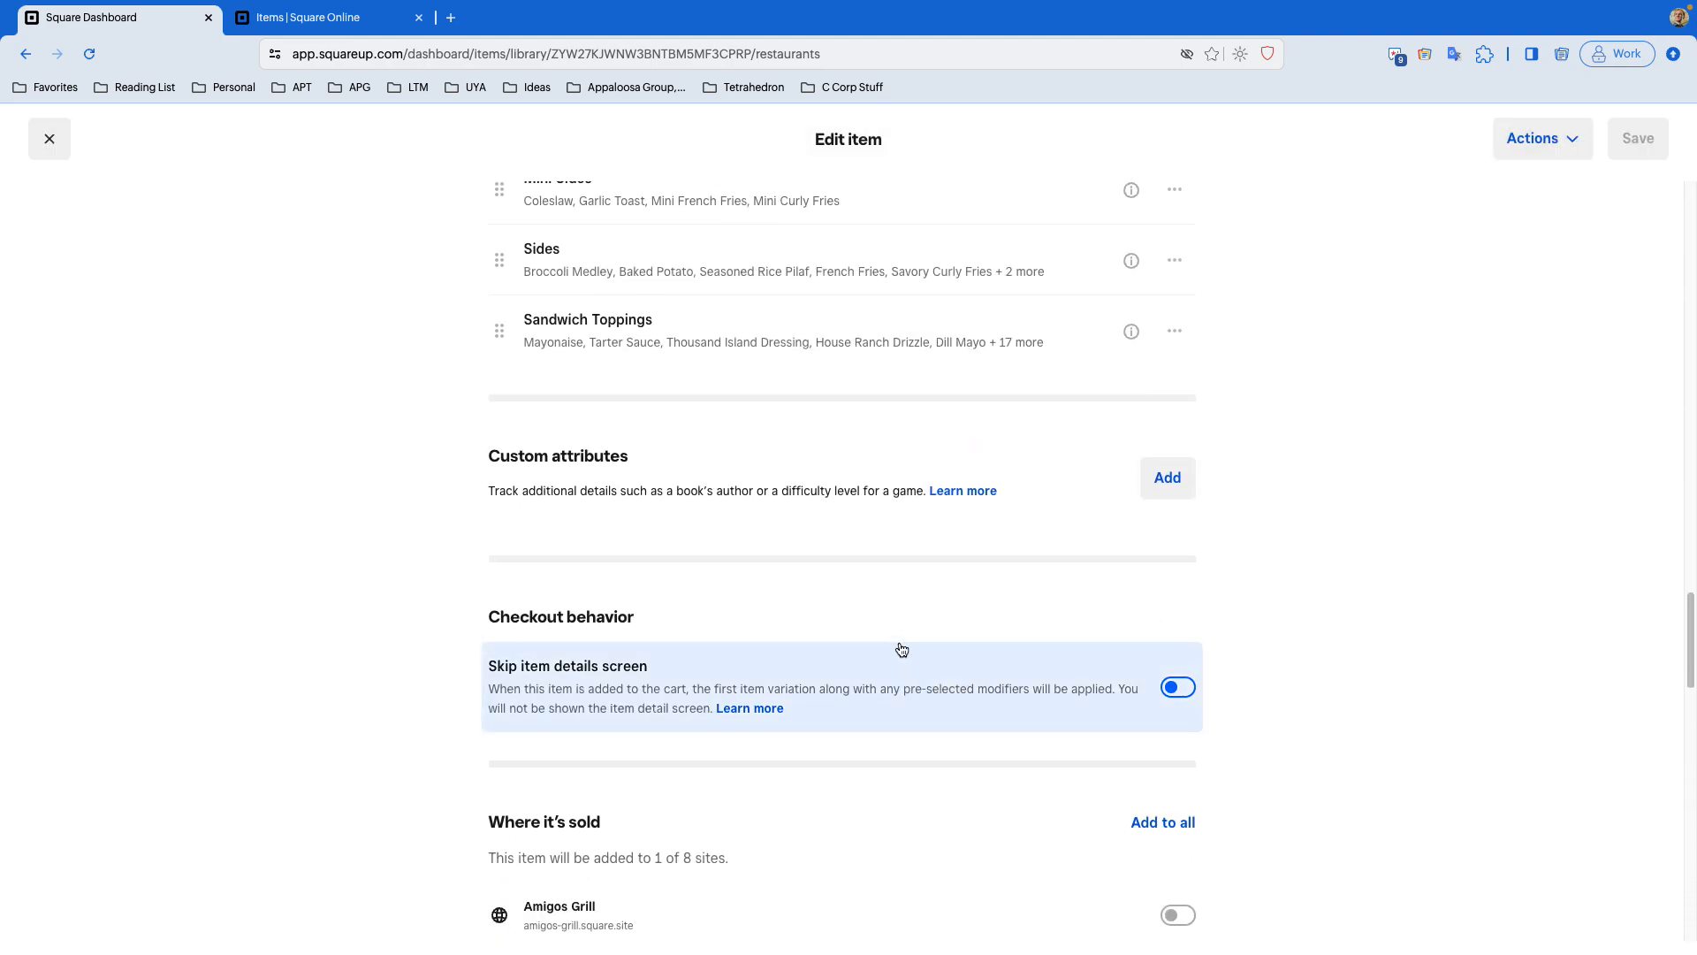
scroll(804, 619, "down", 10)
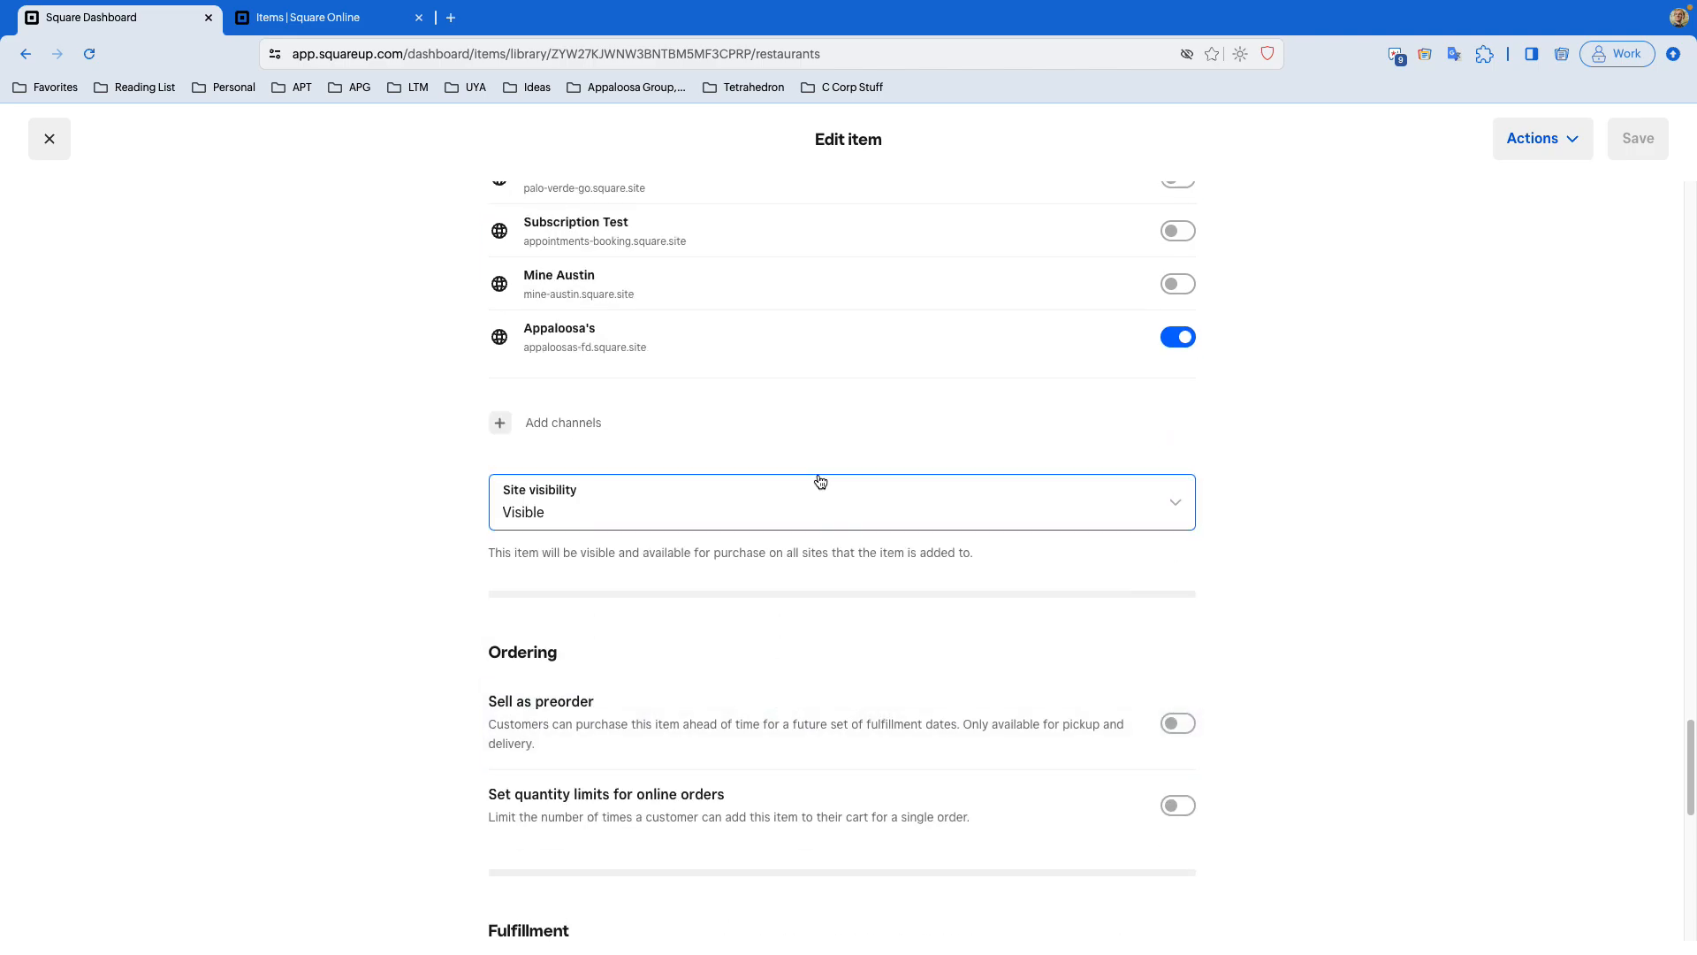
scroll(821, 481, "up", 4)
left_click(65, 150)
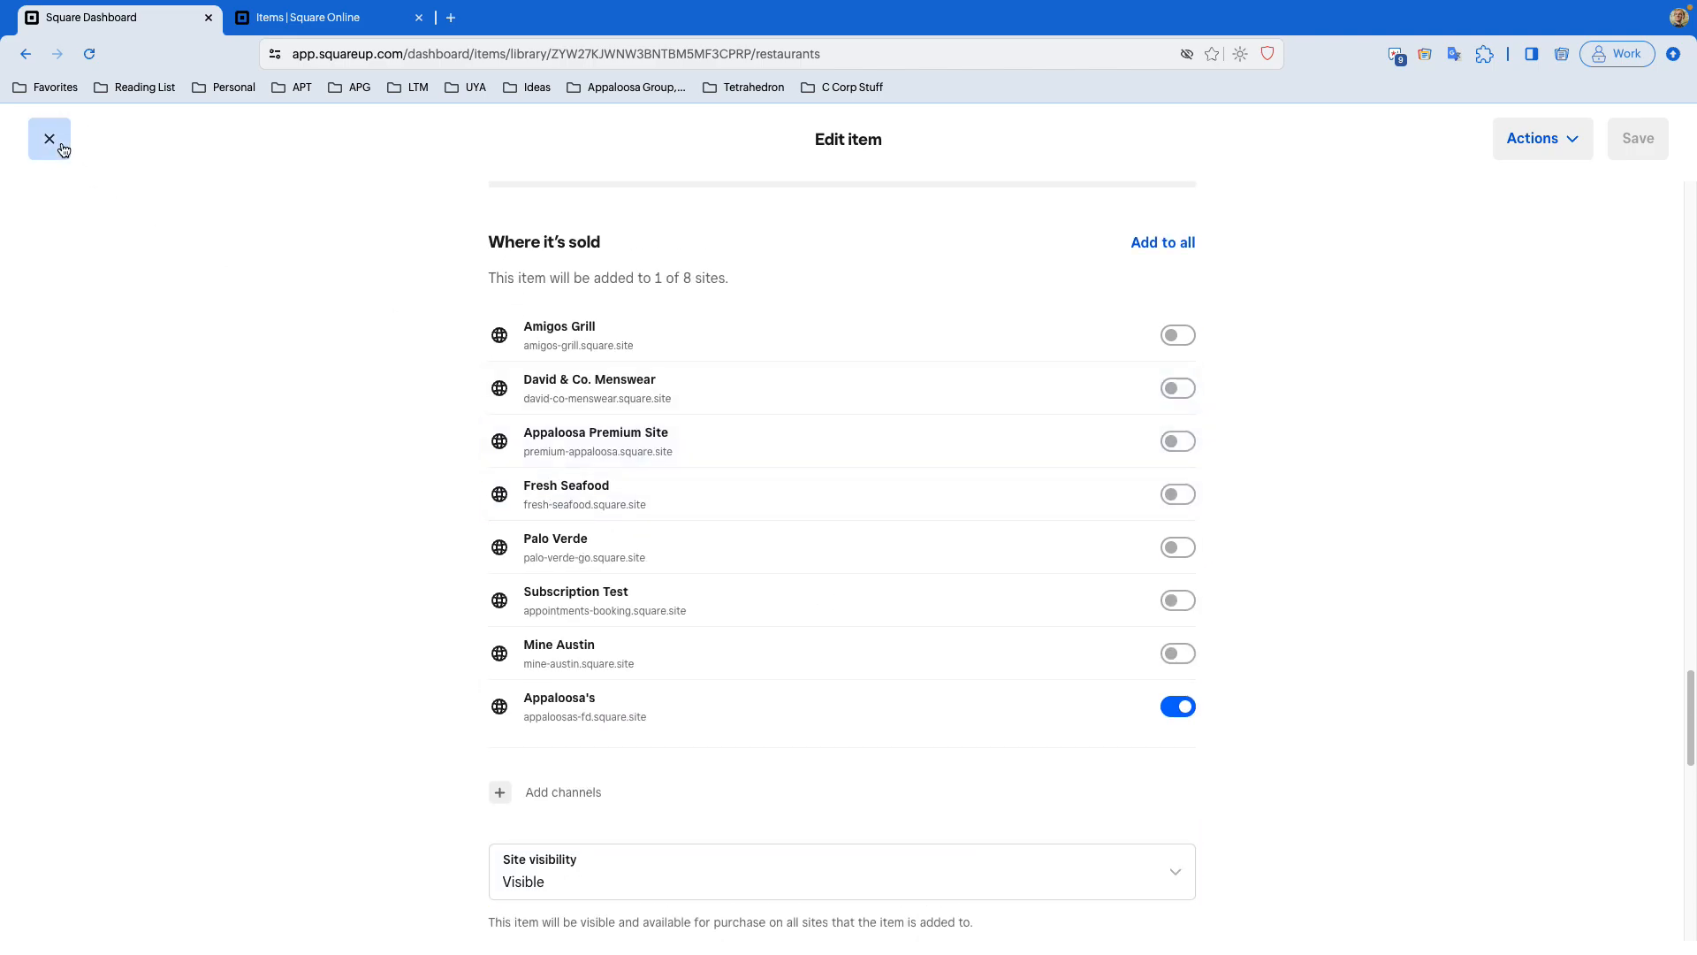
- Go to Categories and open the Carnivore Delights category
left_click(59, 580)
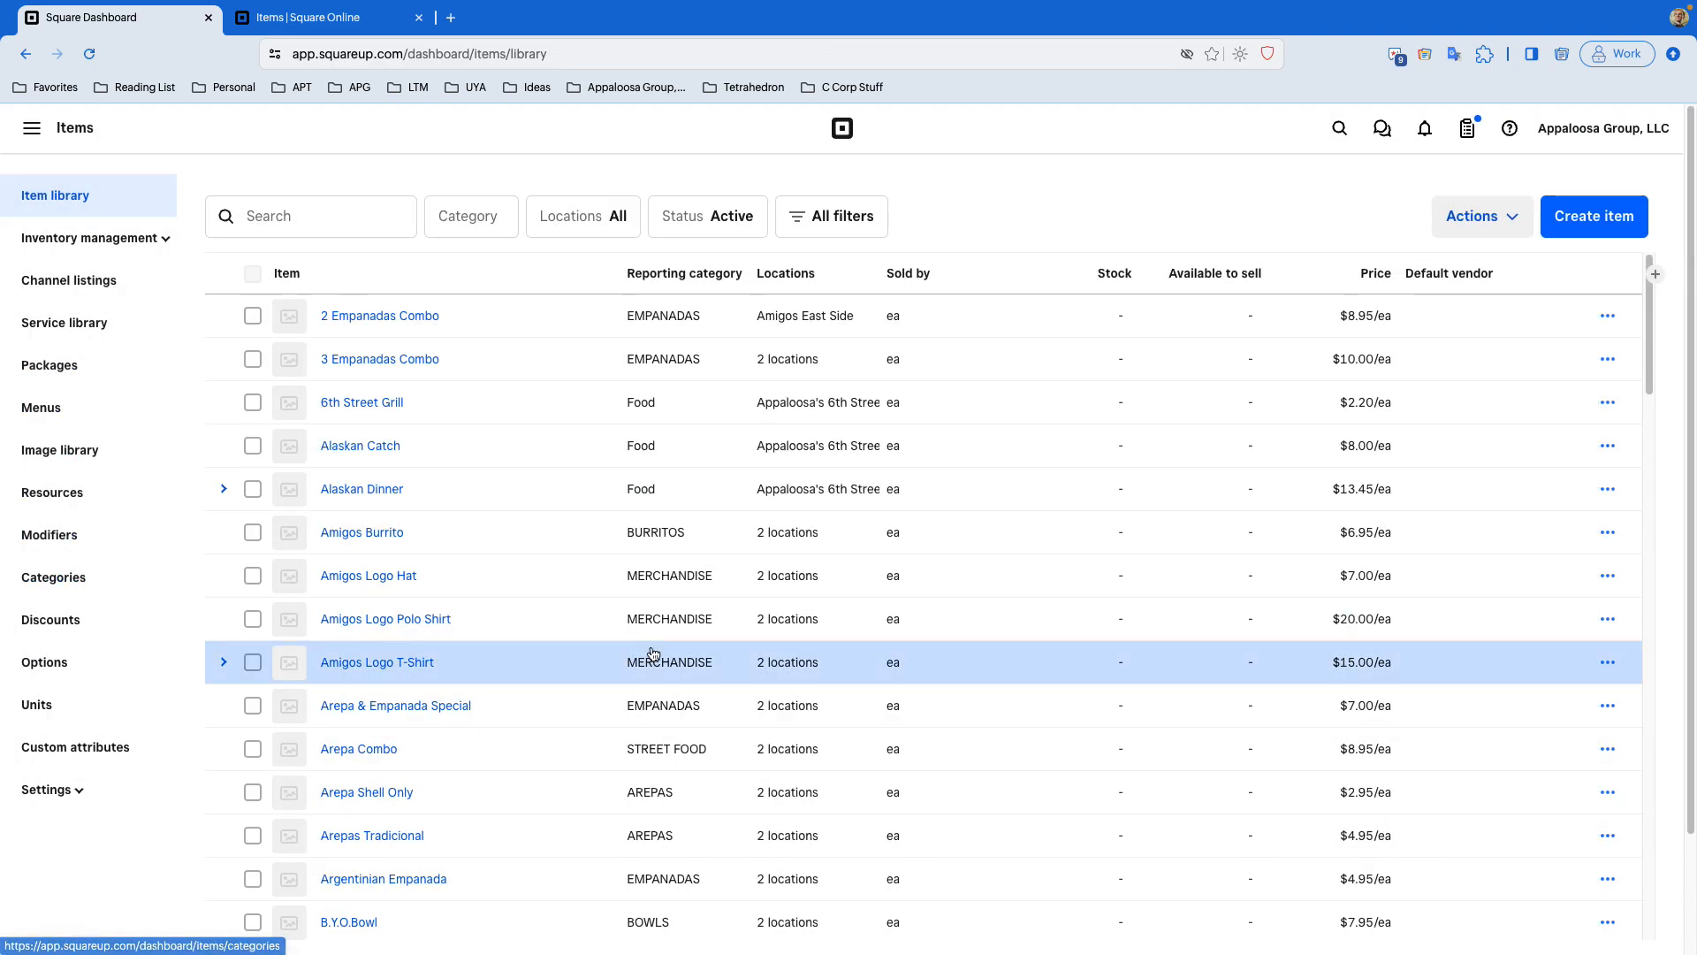
scroll(654, 654, "down", 20)
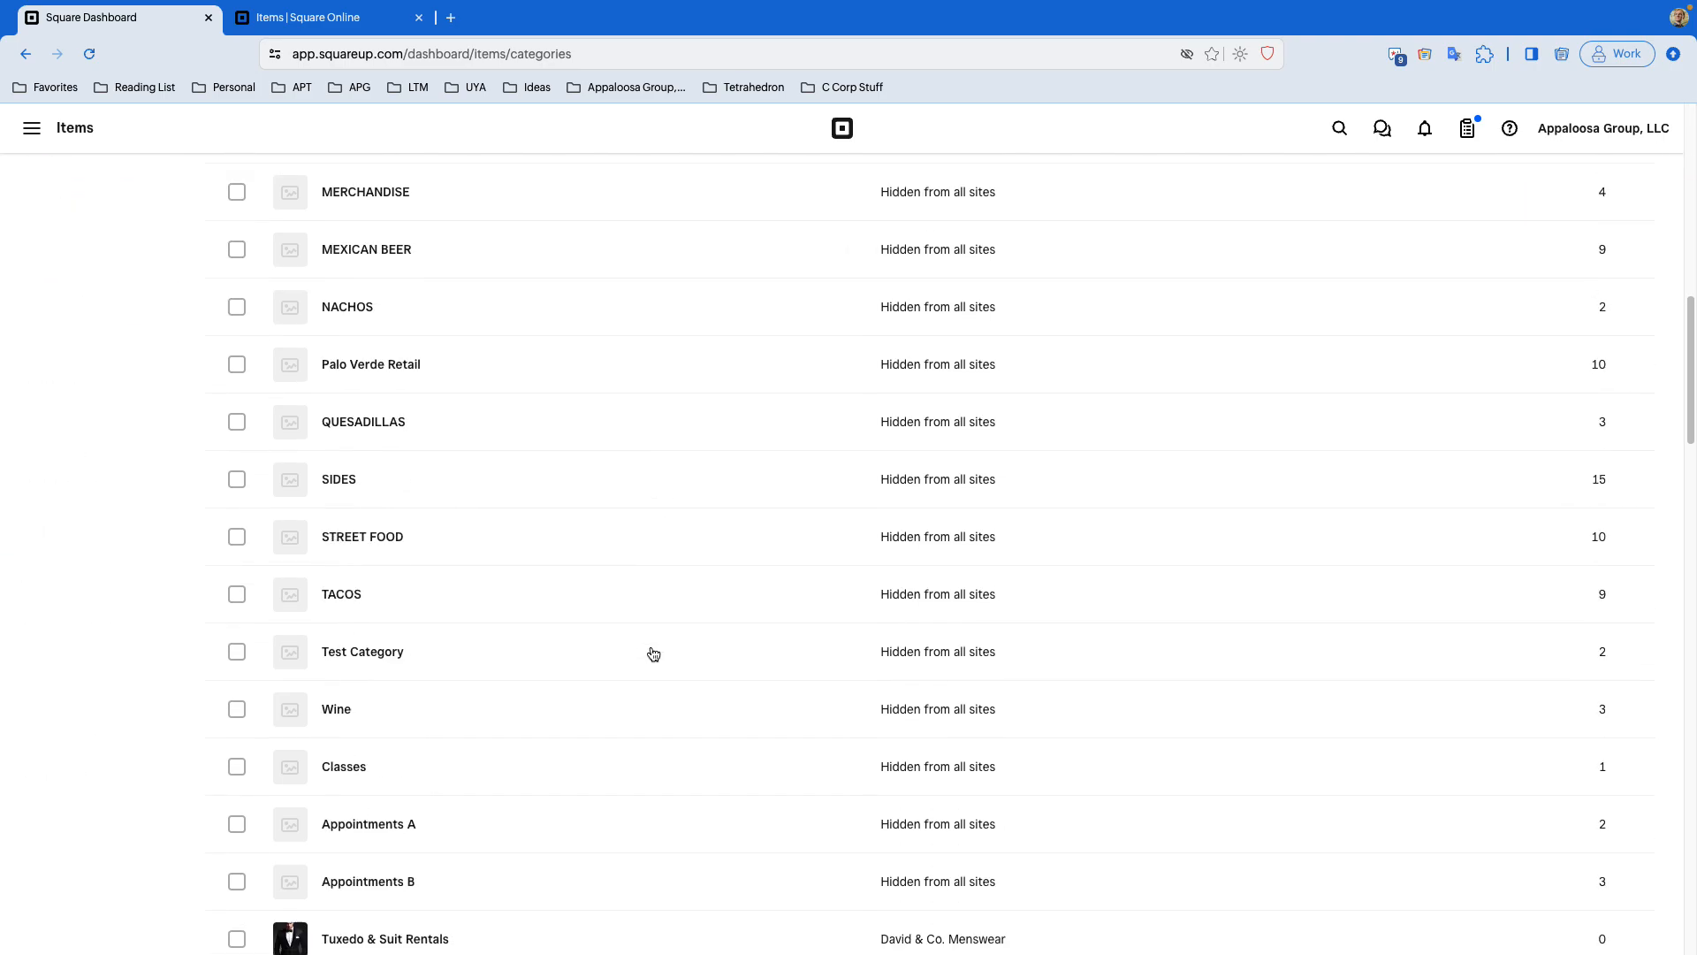
scroll(652, 653, "up", 5)
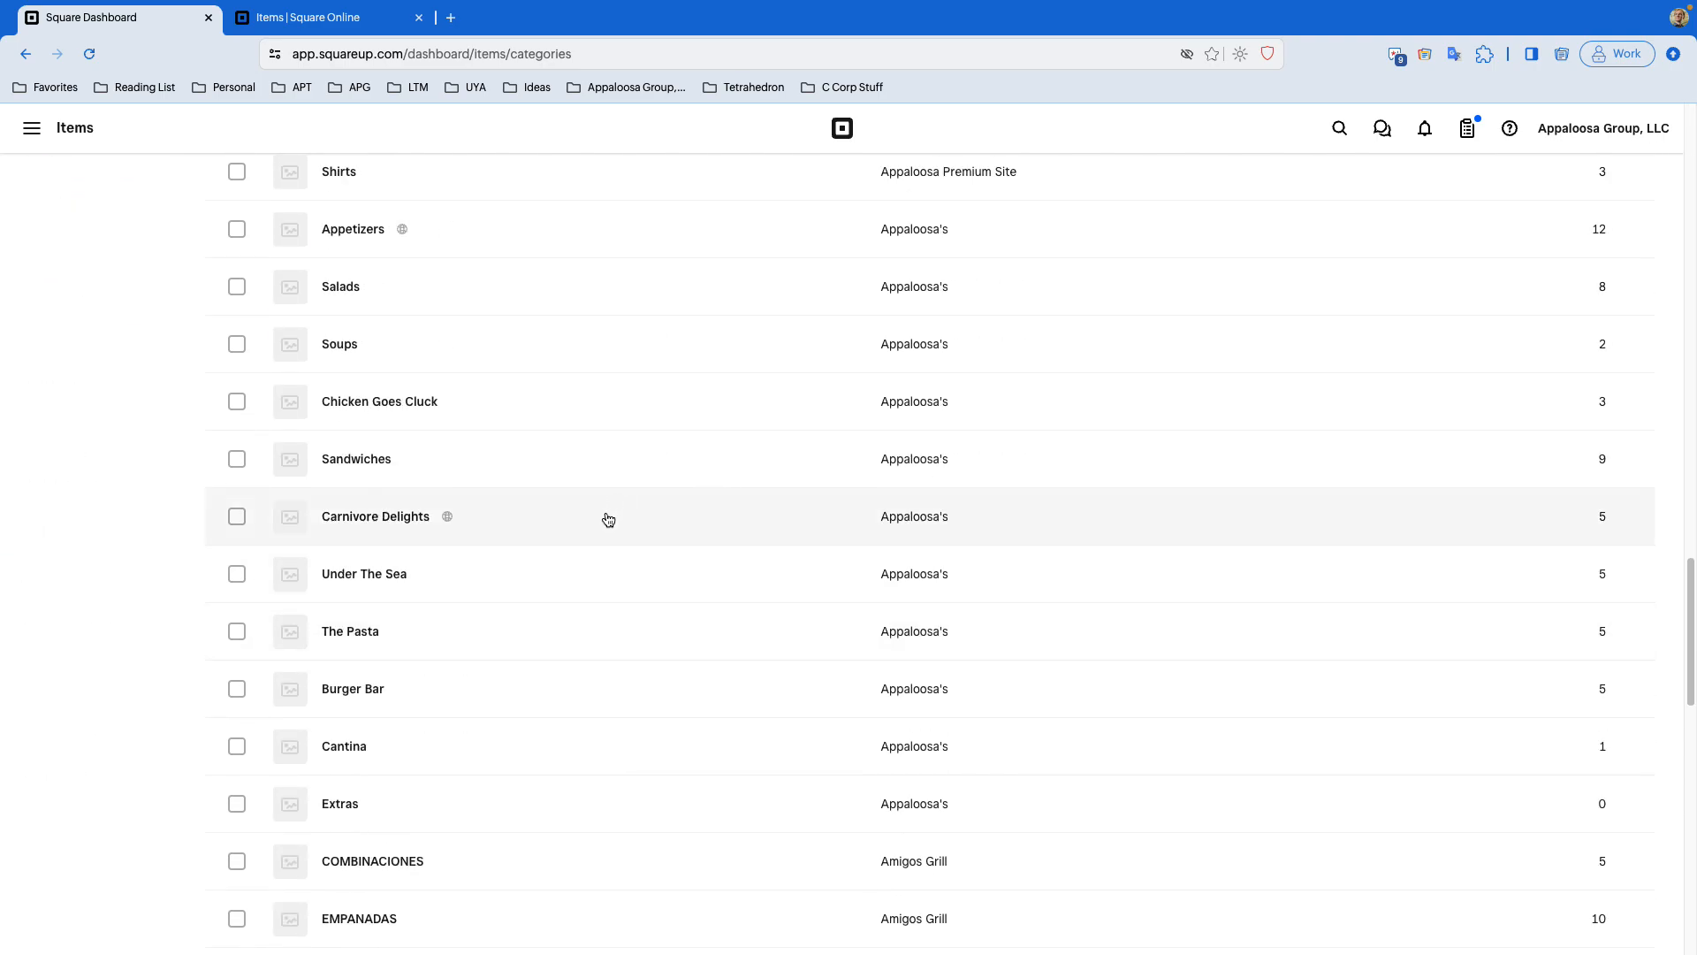
left_click(608, 519)
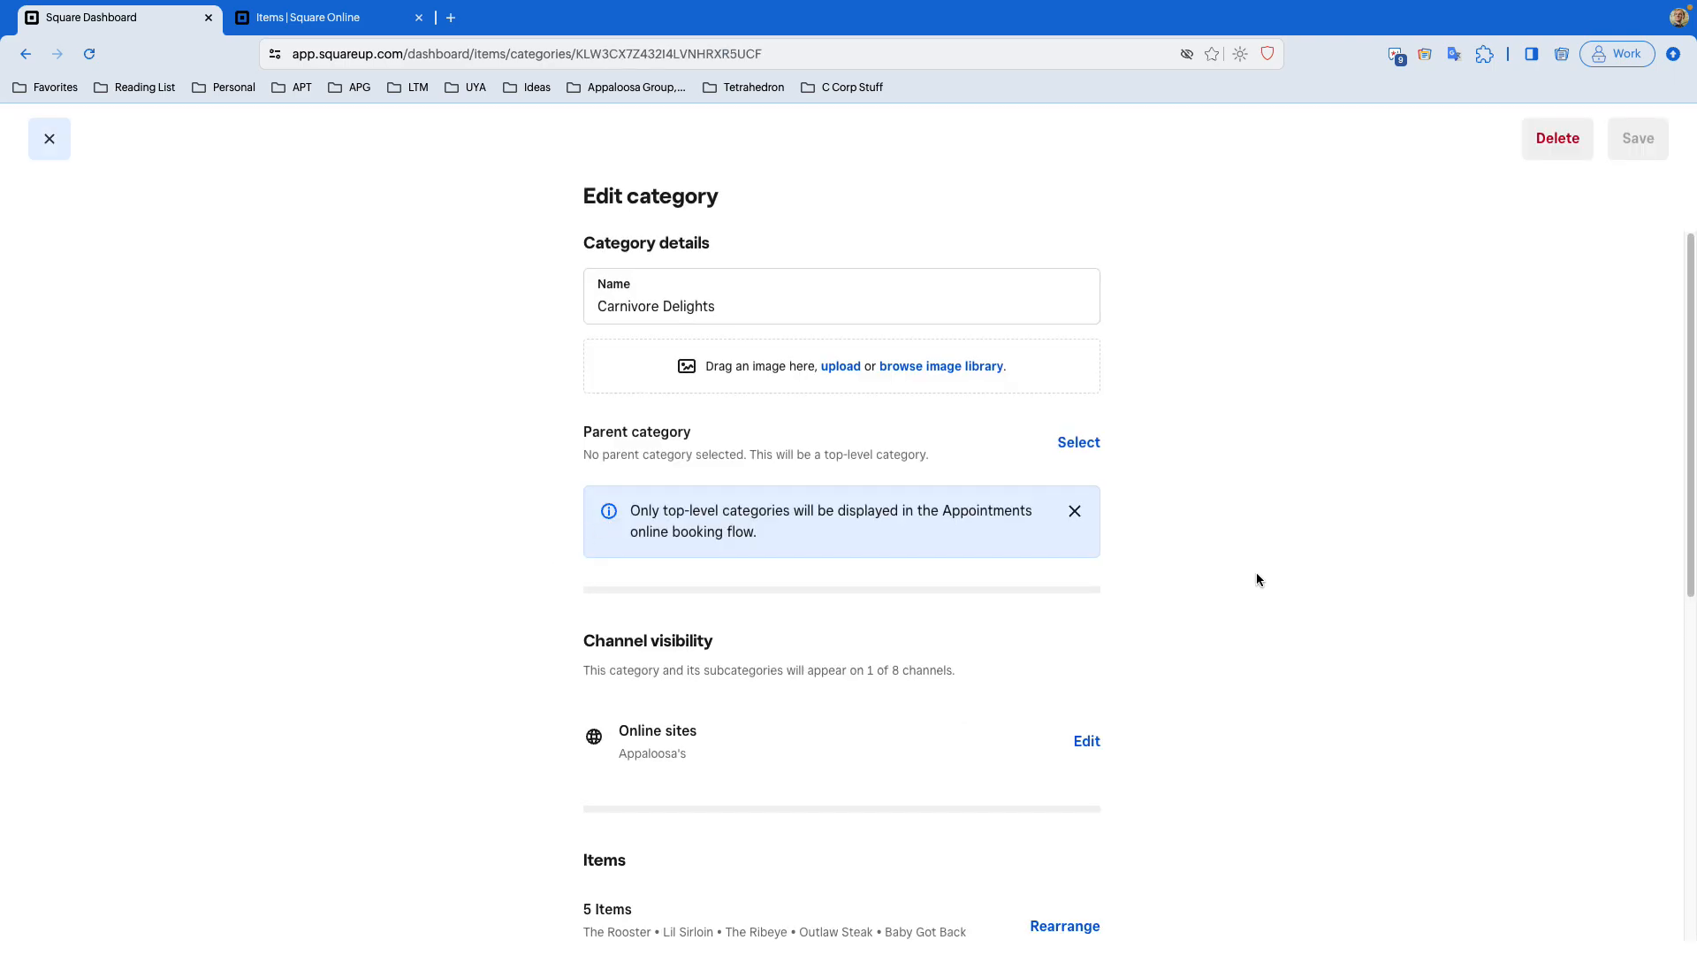
- Open the category's Online sites list to review which sites are selected, and close it with Done
scroll(1275, 572, "down", 1)
scroll(1275, 566, "down", 2)
scroll(1275, 567, "up", 3)
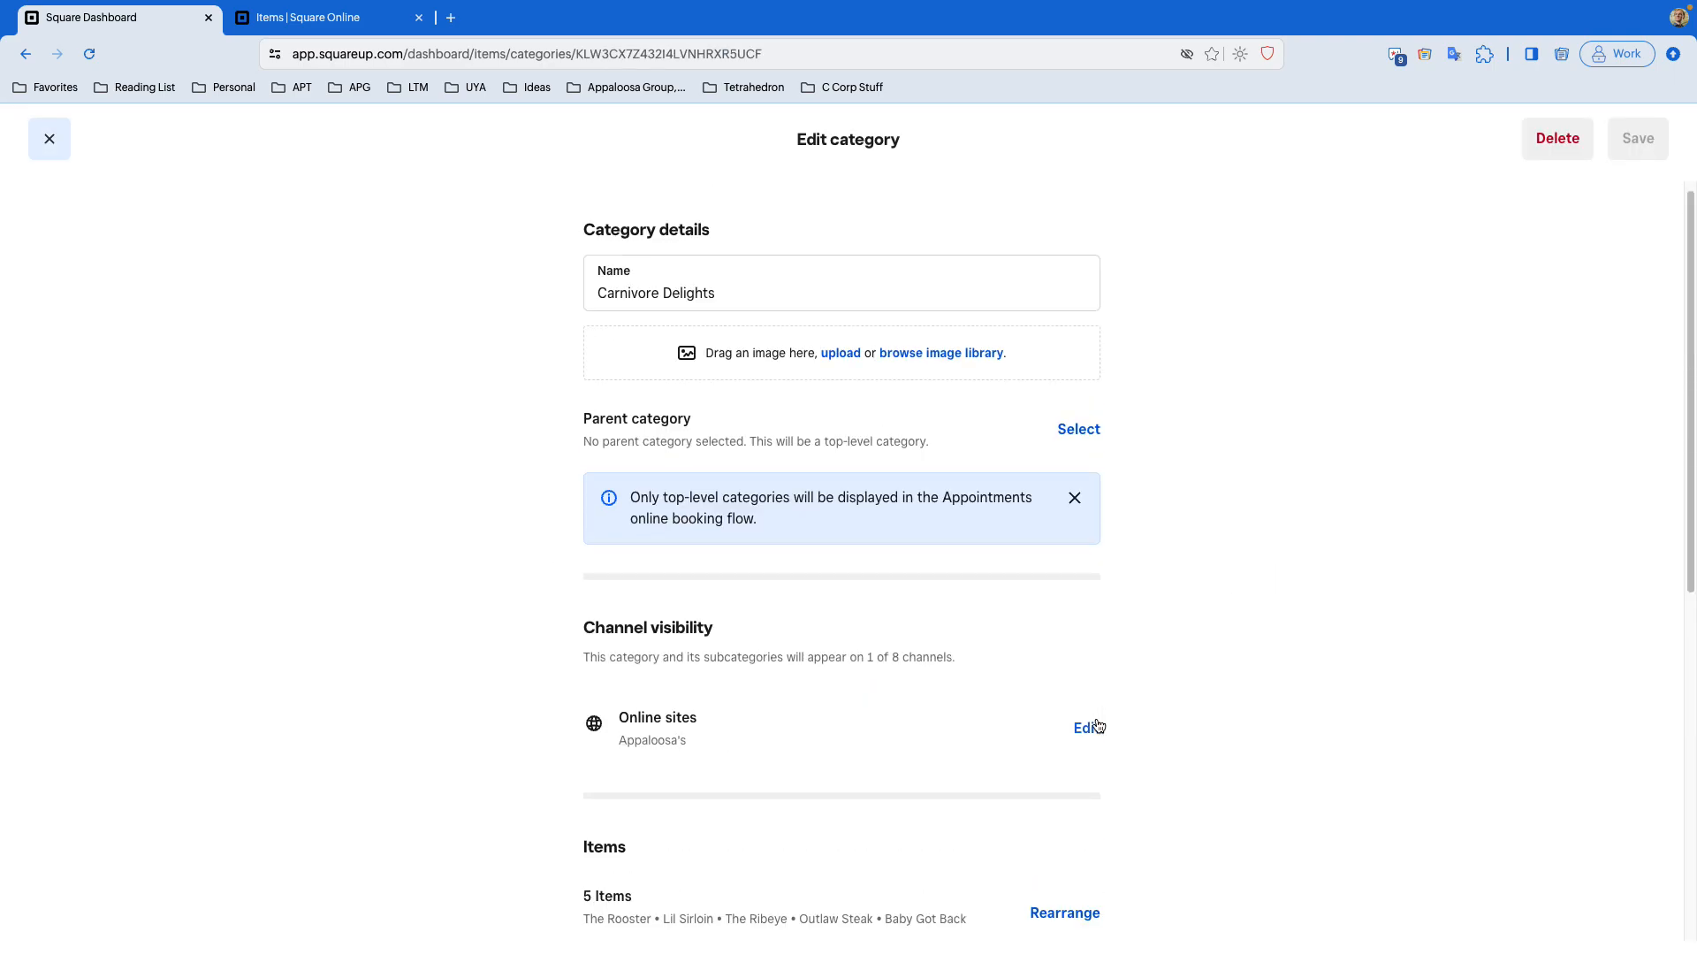
left_click(1090, 727)
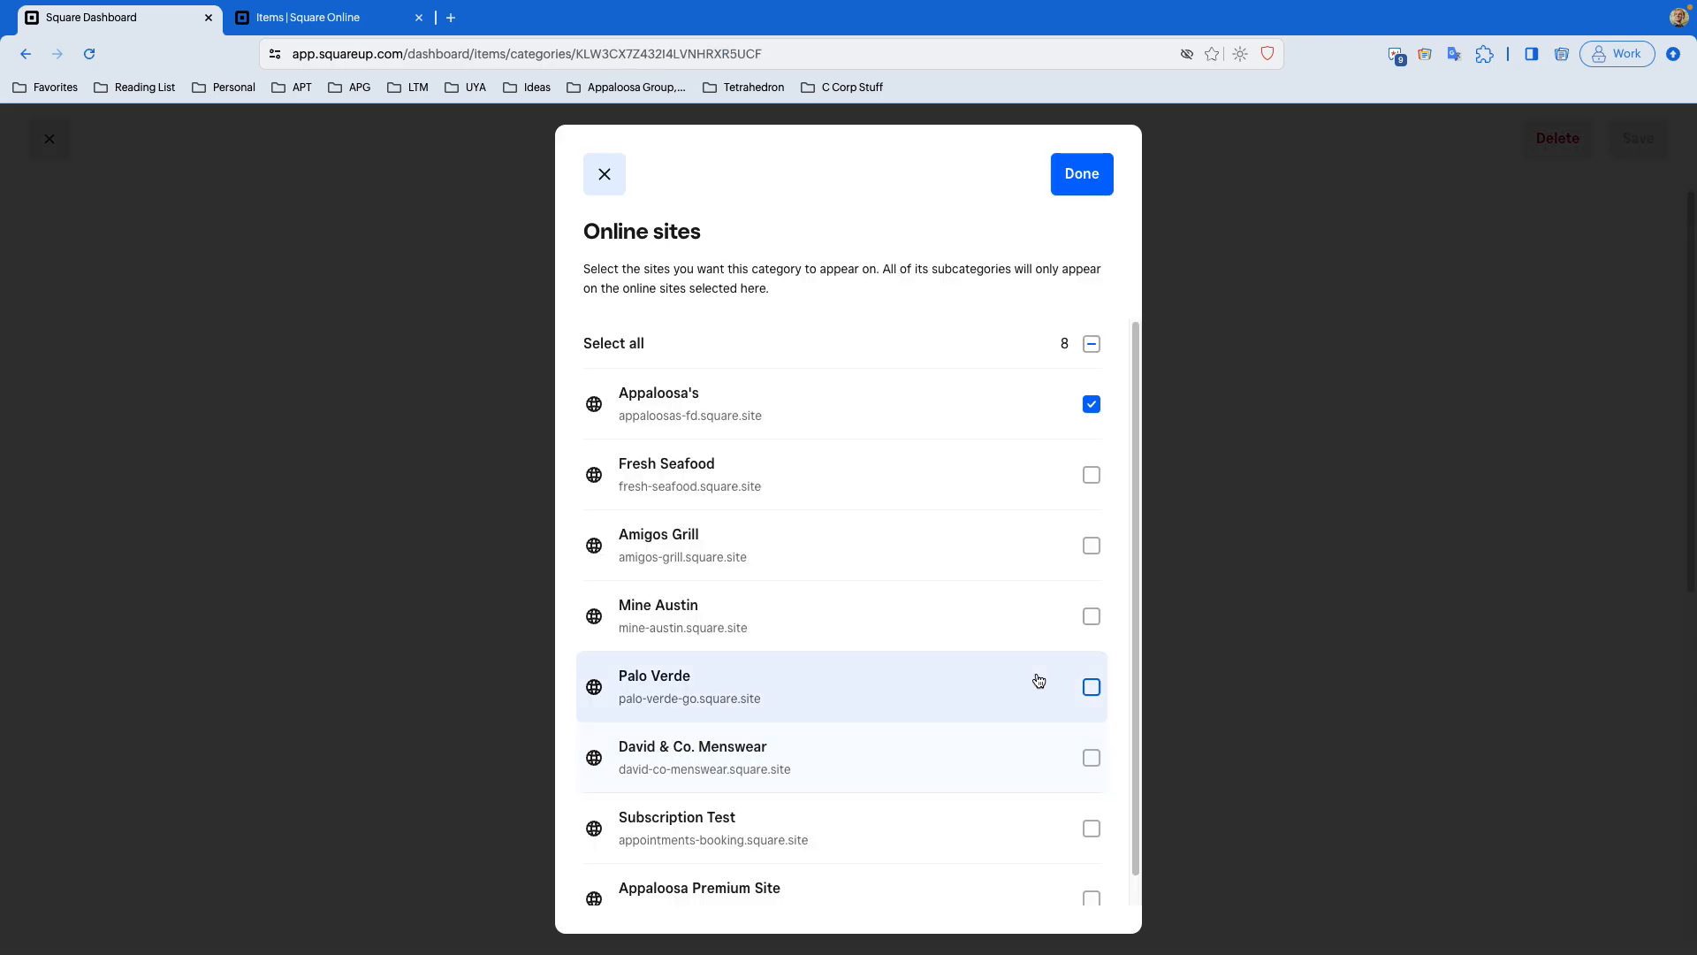
scroll(1008, 624, "down", 1)
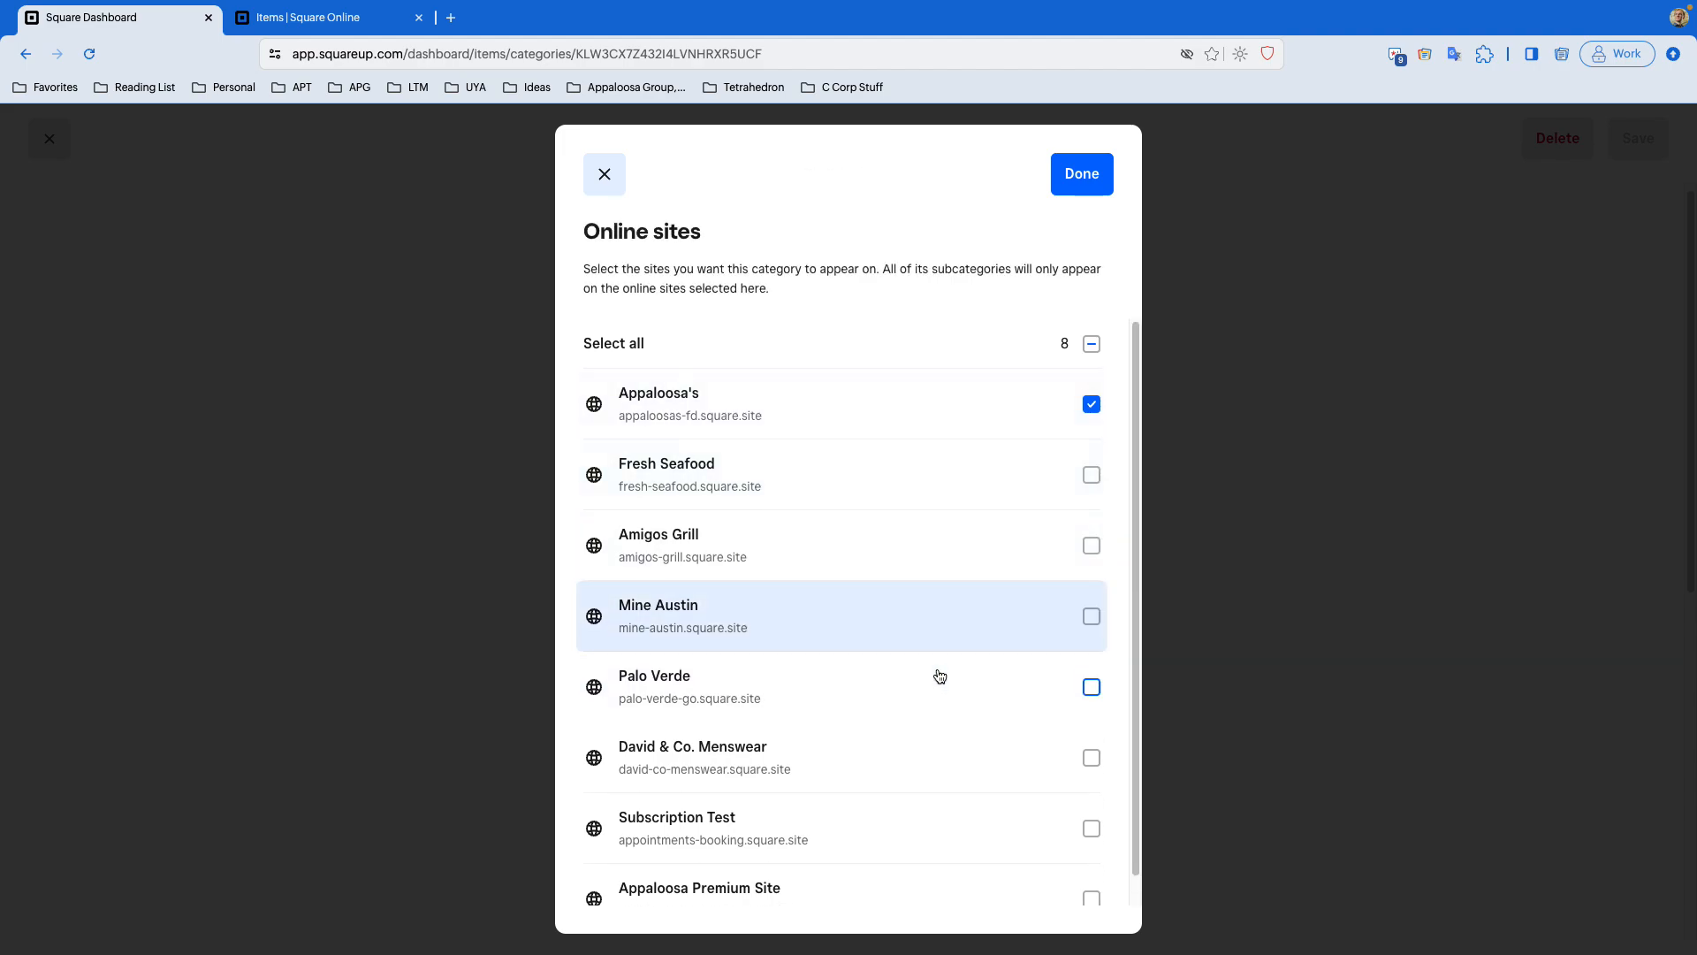
left_click(1085, 176)
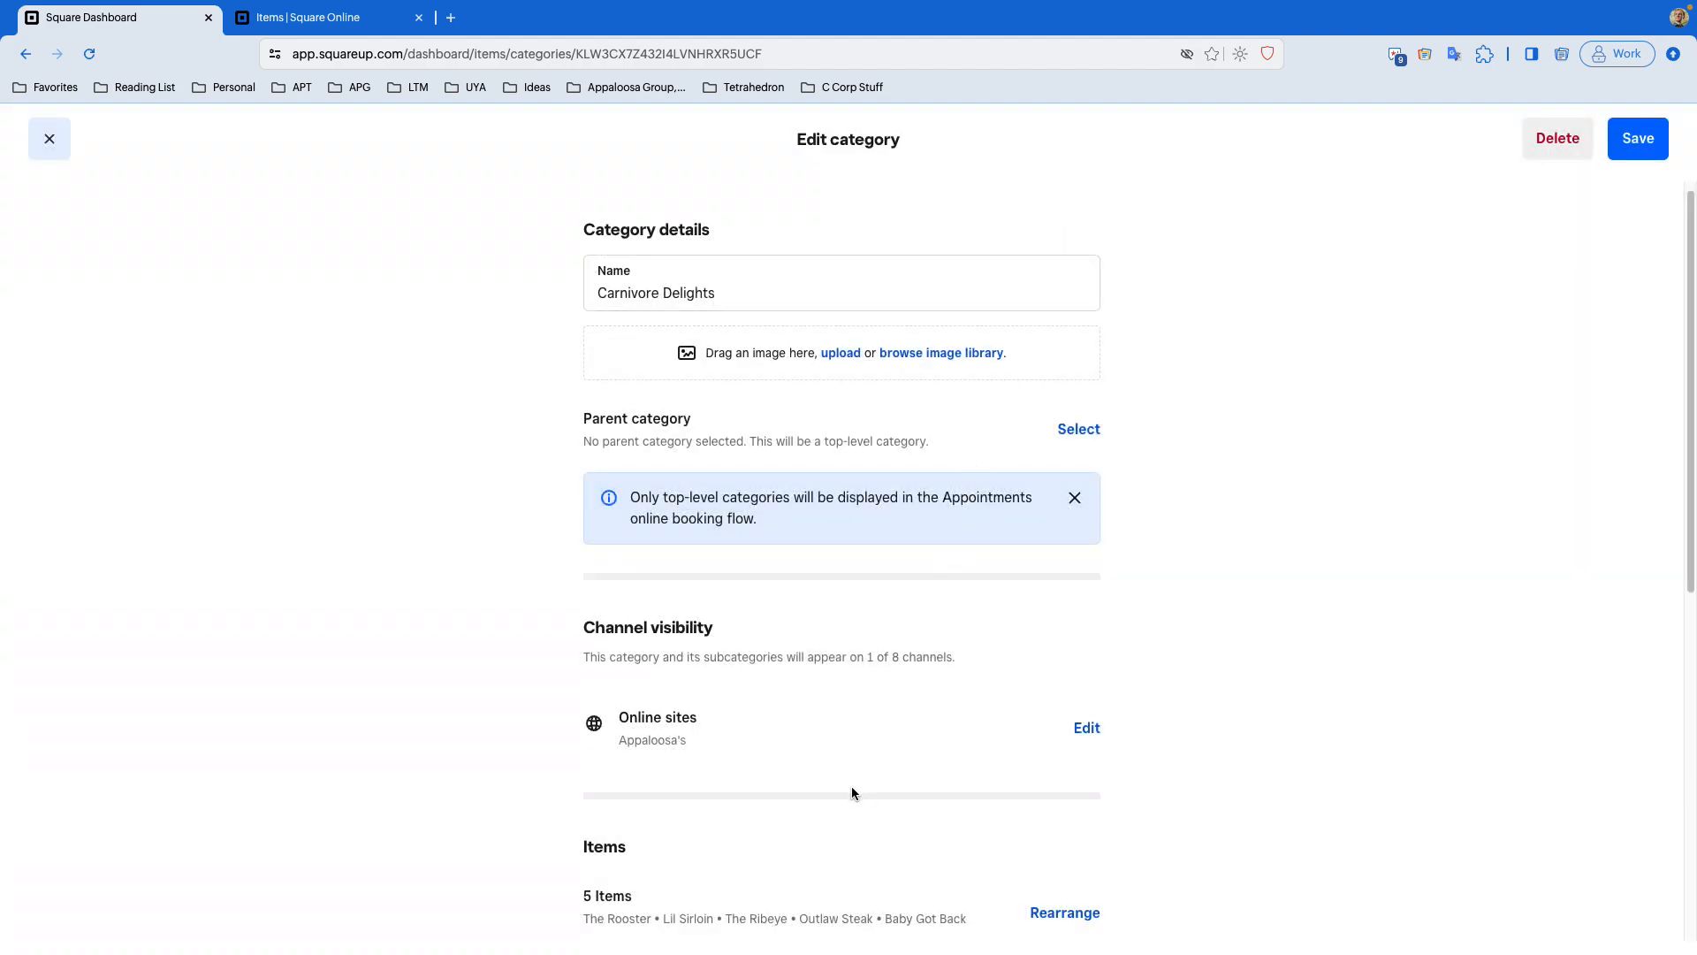
- Try to save the Carnivore Delights category, then close it and discard the changes
scroll(1185, 726, "down", 5)
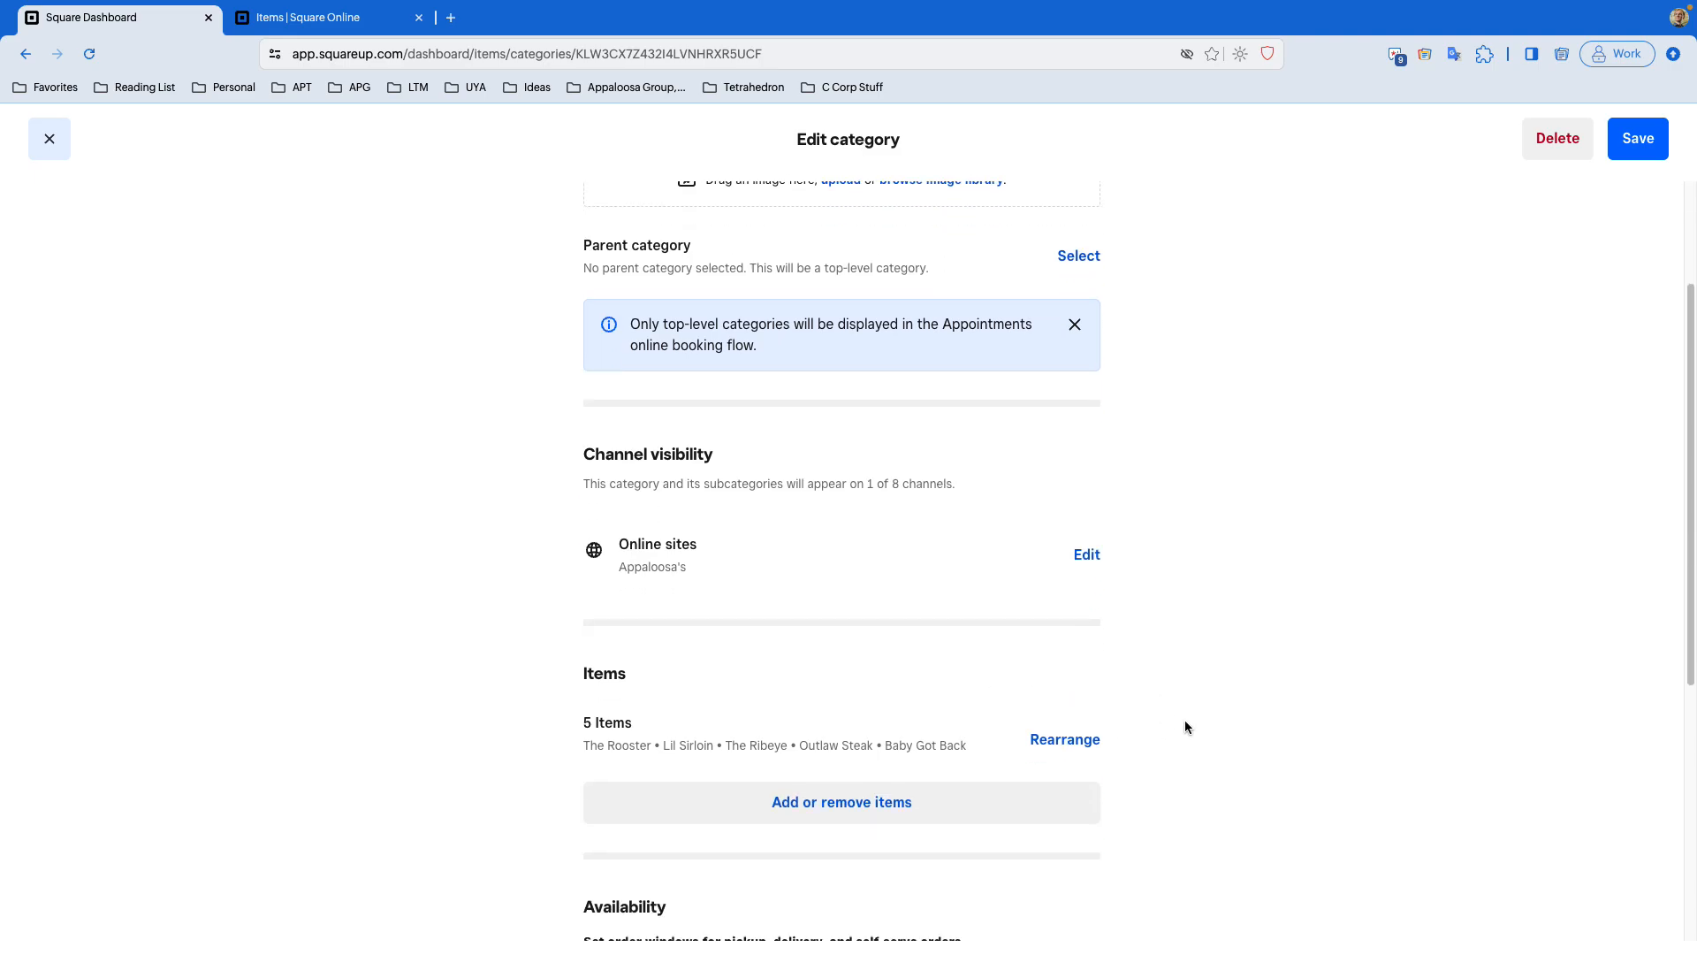
scroll(1200, 705, "up", 5)
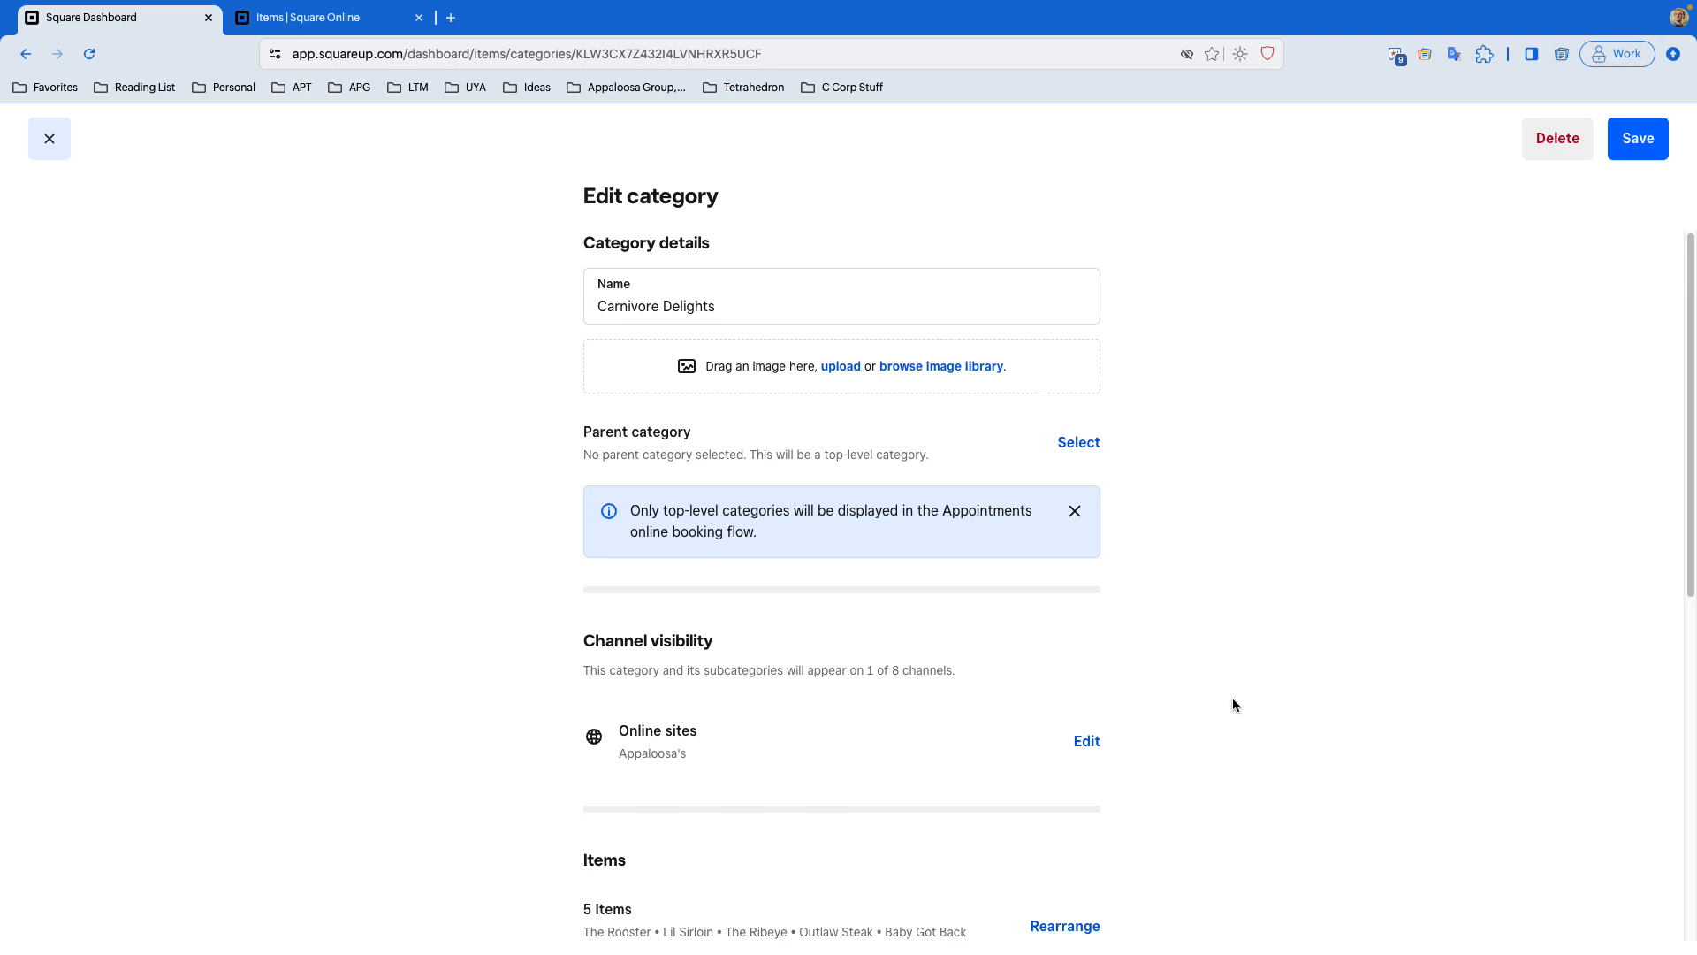
left_click(1638, 138)
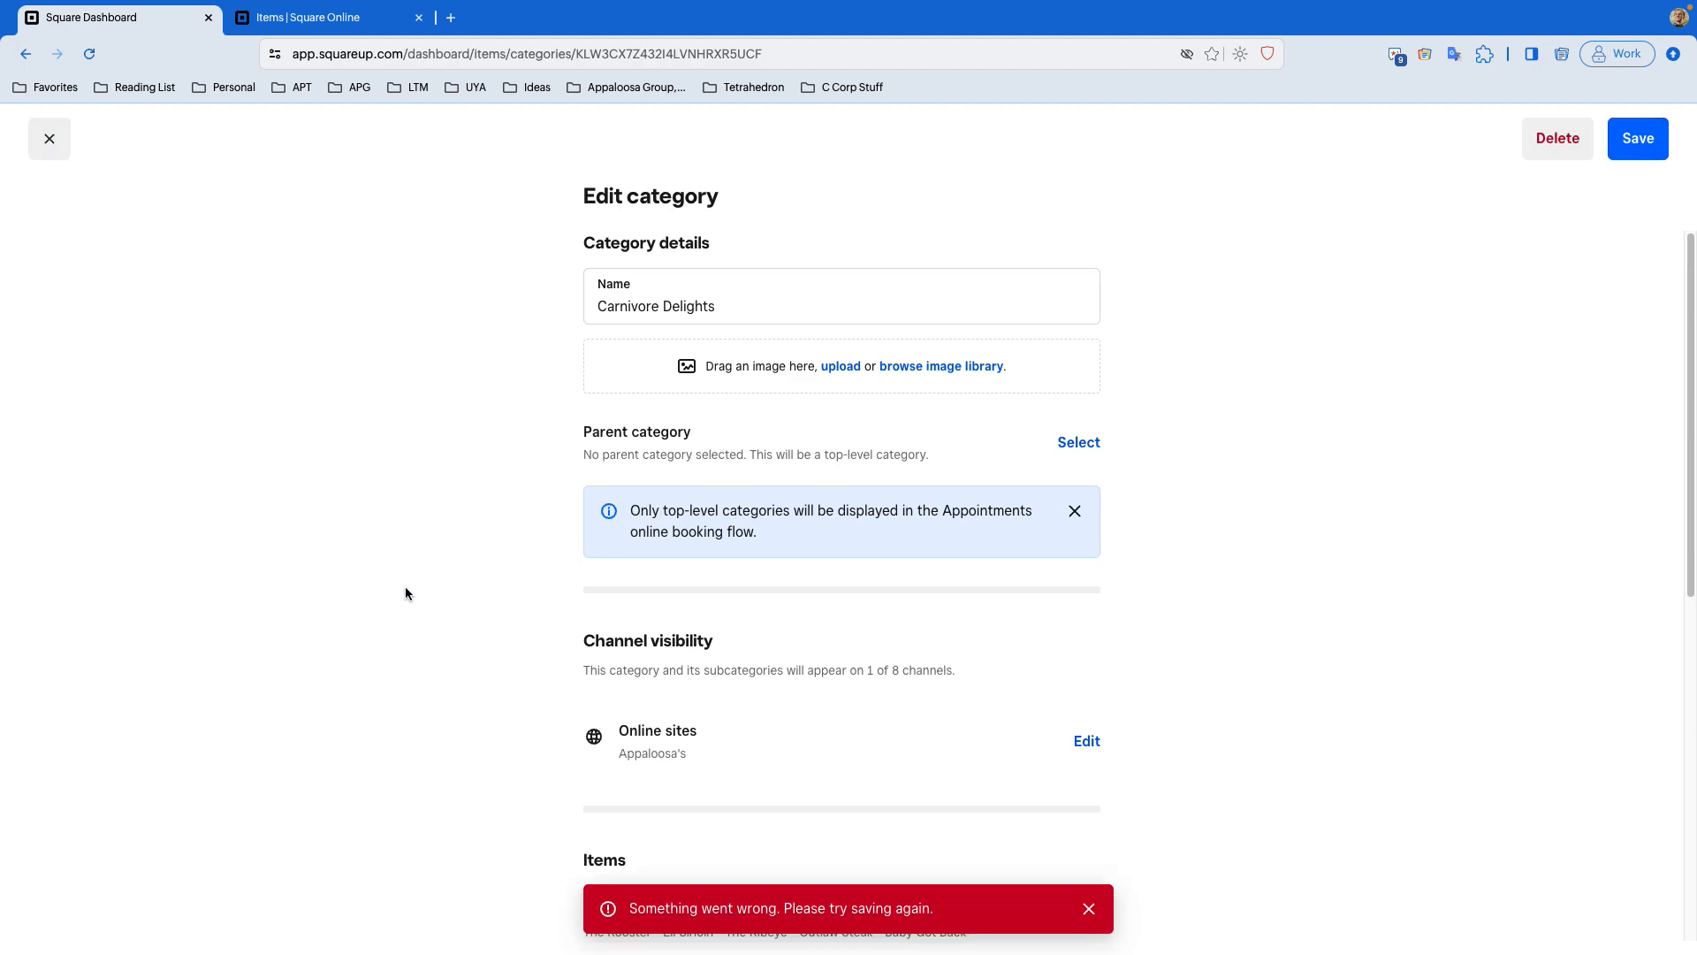
left_click(47, 141)
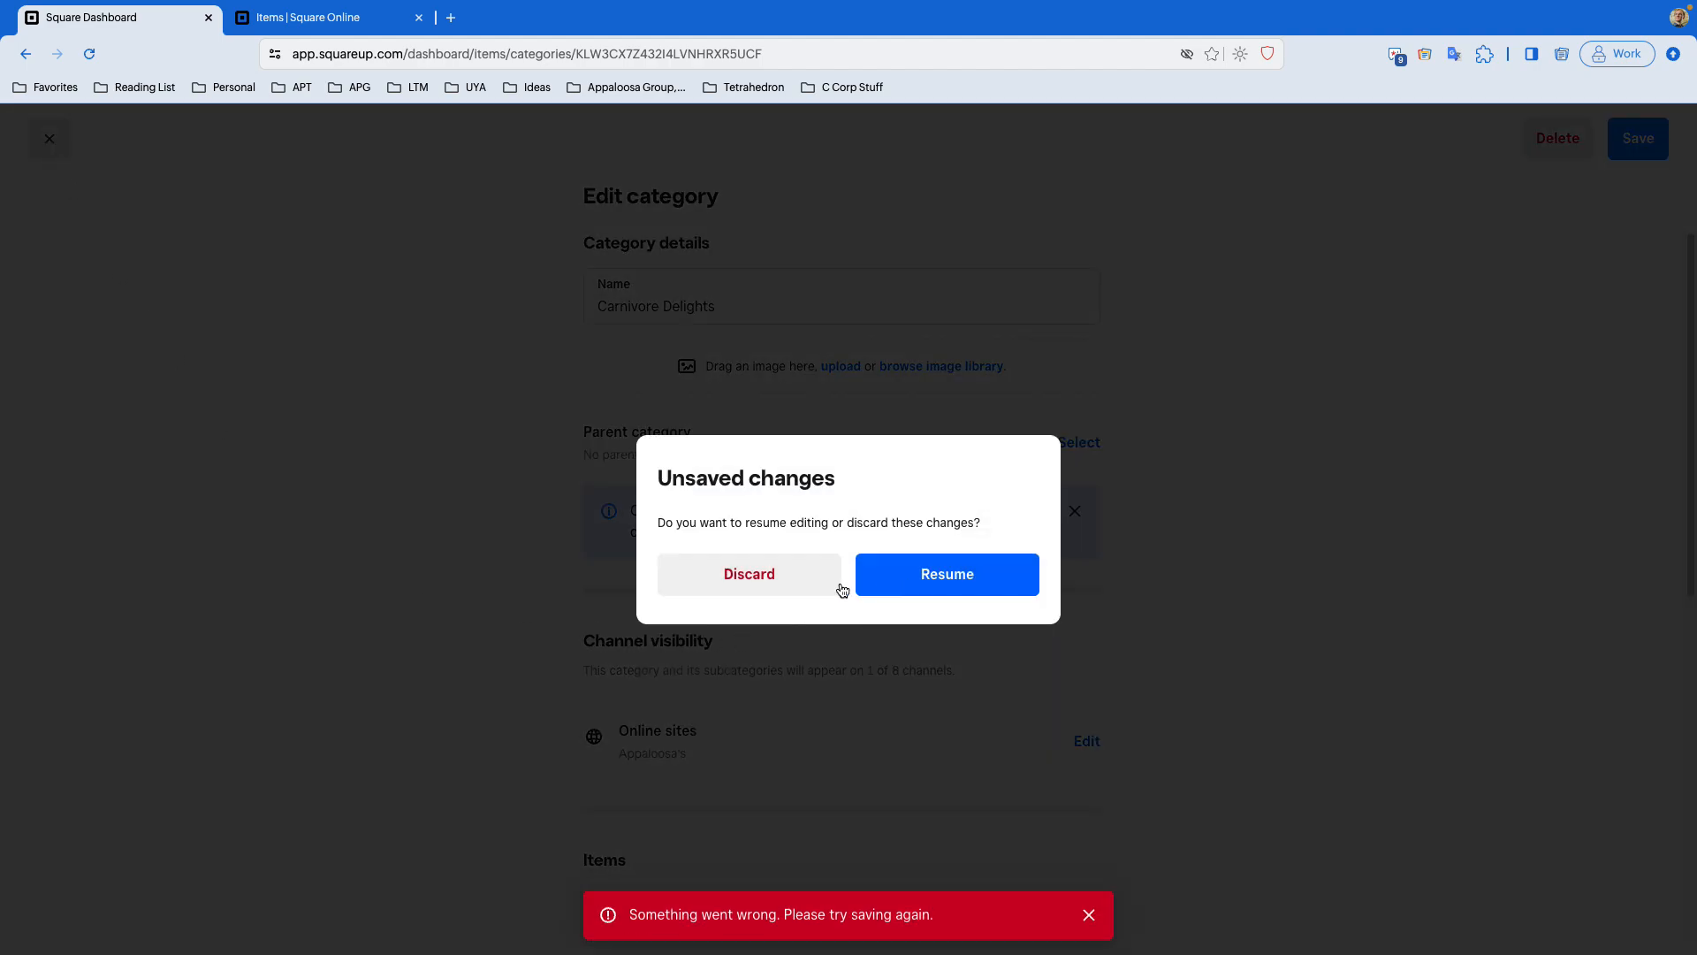
left_click(792, 580)
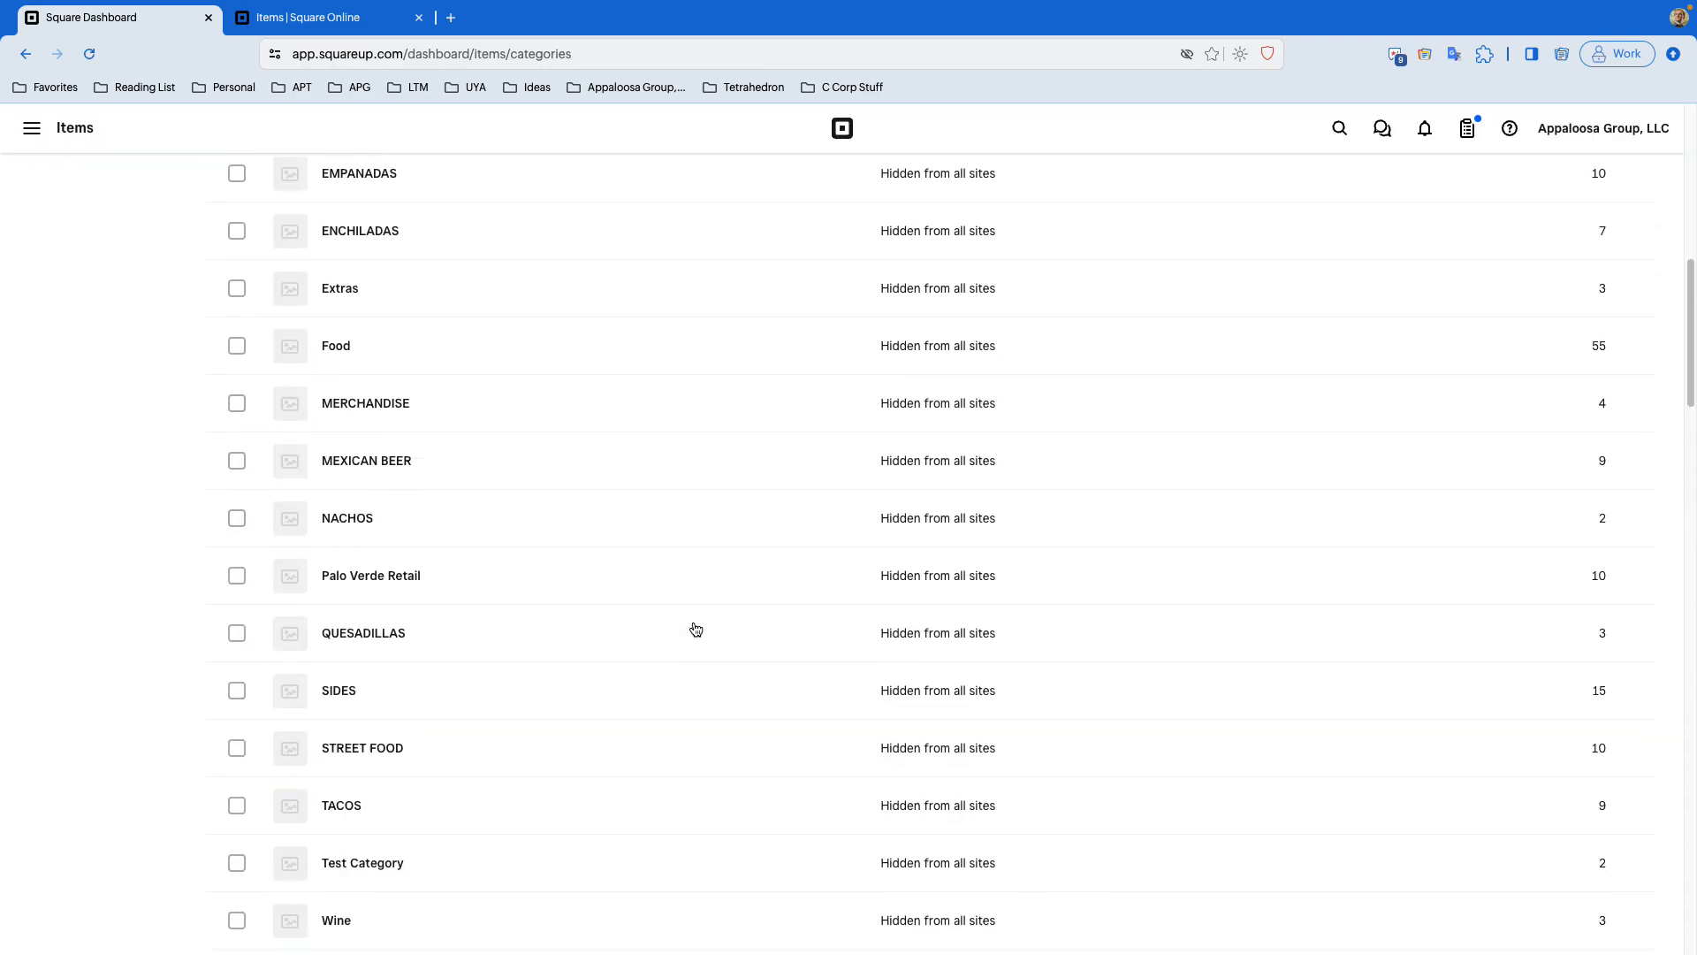